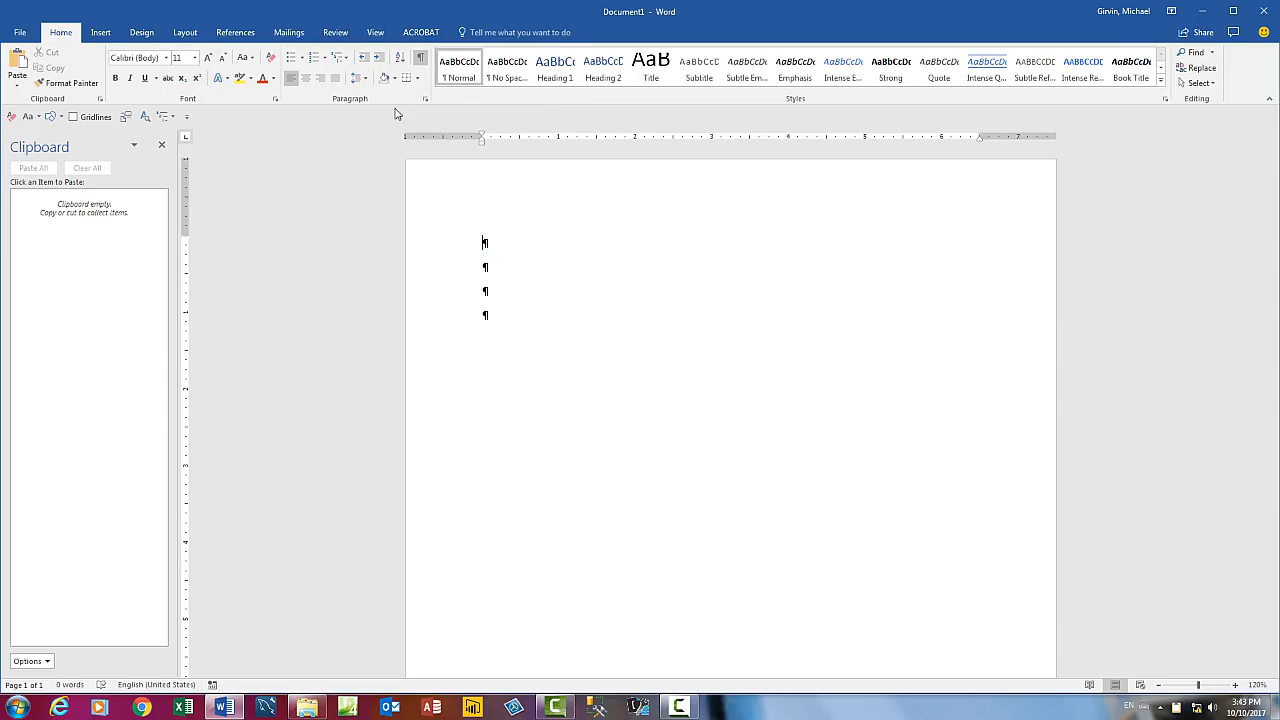
pyautogui.click(346, 62)
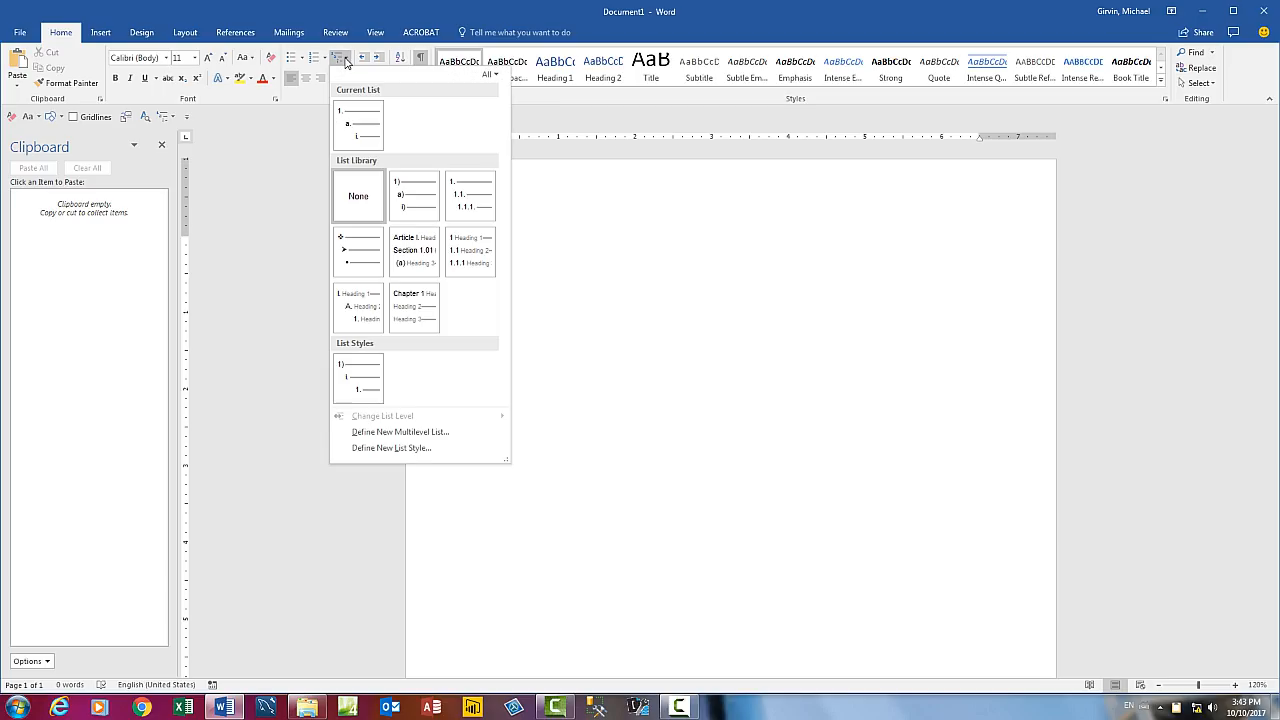
pyautogui.moveTo(376, 404)
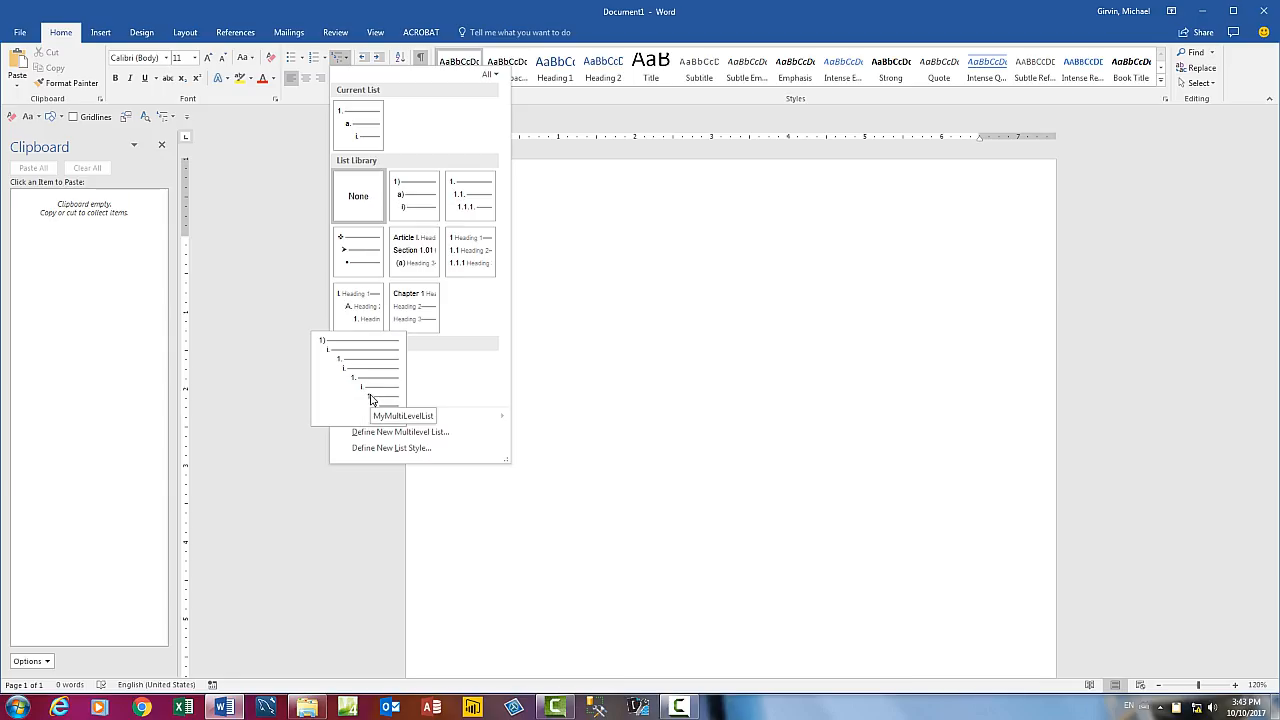
pyautogui.press('Escape')
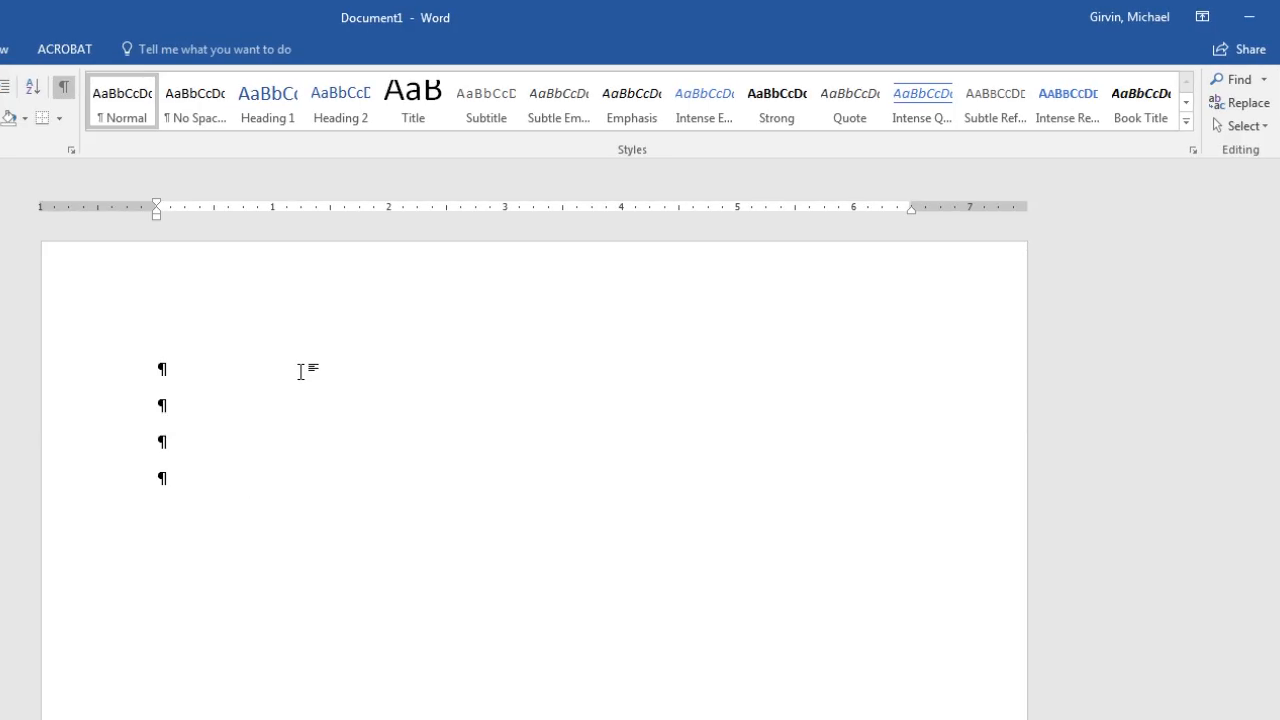
# - Enter the title line "Office 2016 Video #10: Word Styles, Table of Content, Send to PowerPoint" and start a new paragraph
pyautogui.write('Office 2016 Video ')
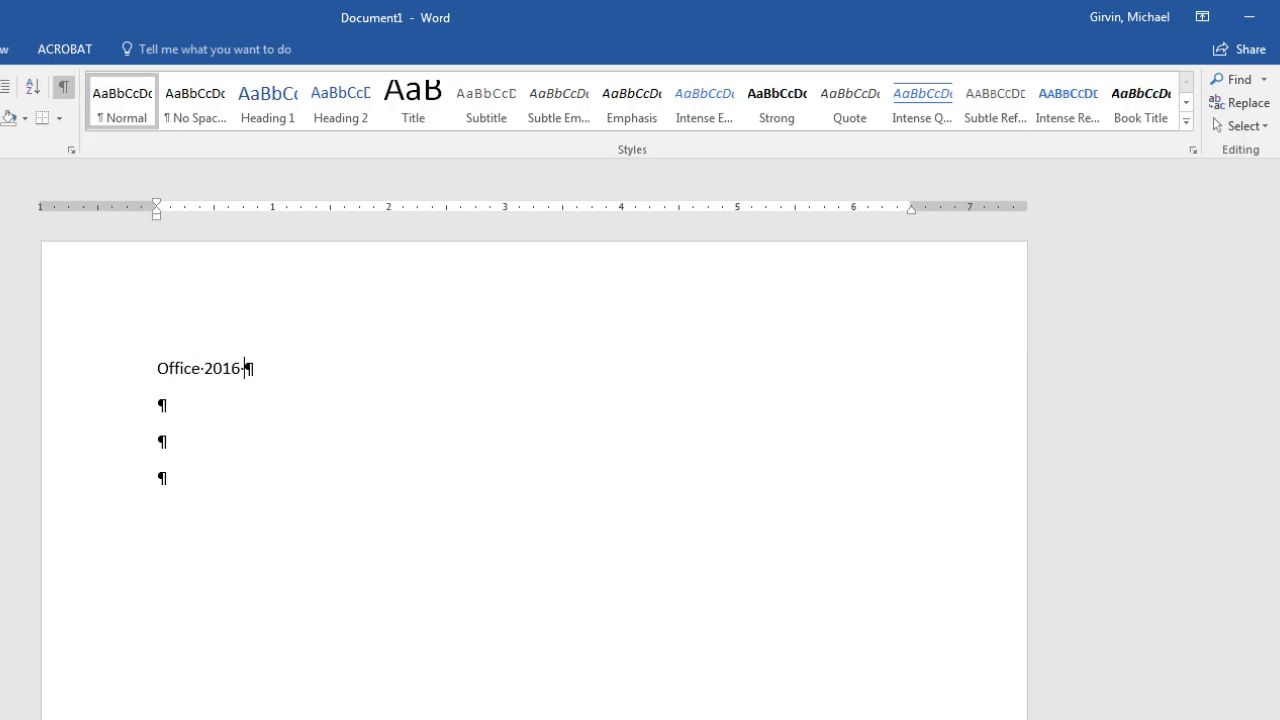
pyautogui.write('#10: ')
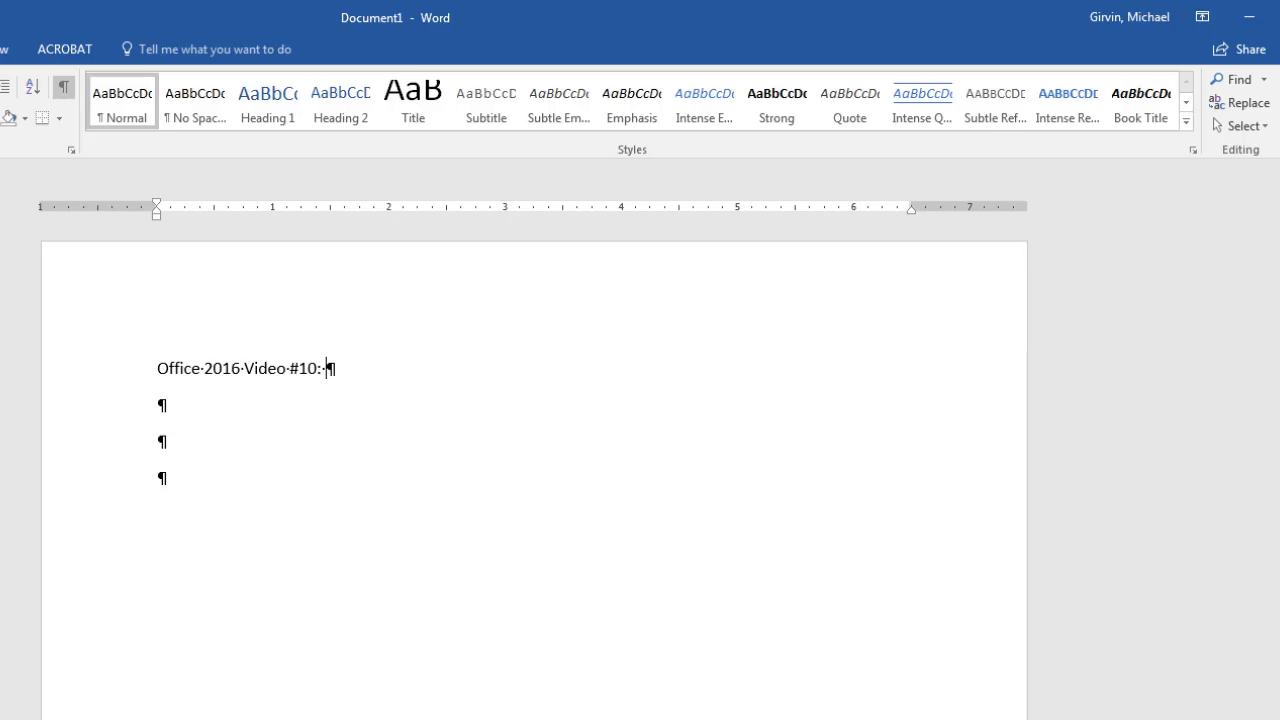
pyautogui.write('Word Styles')
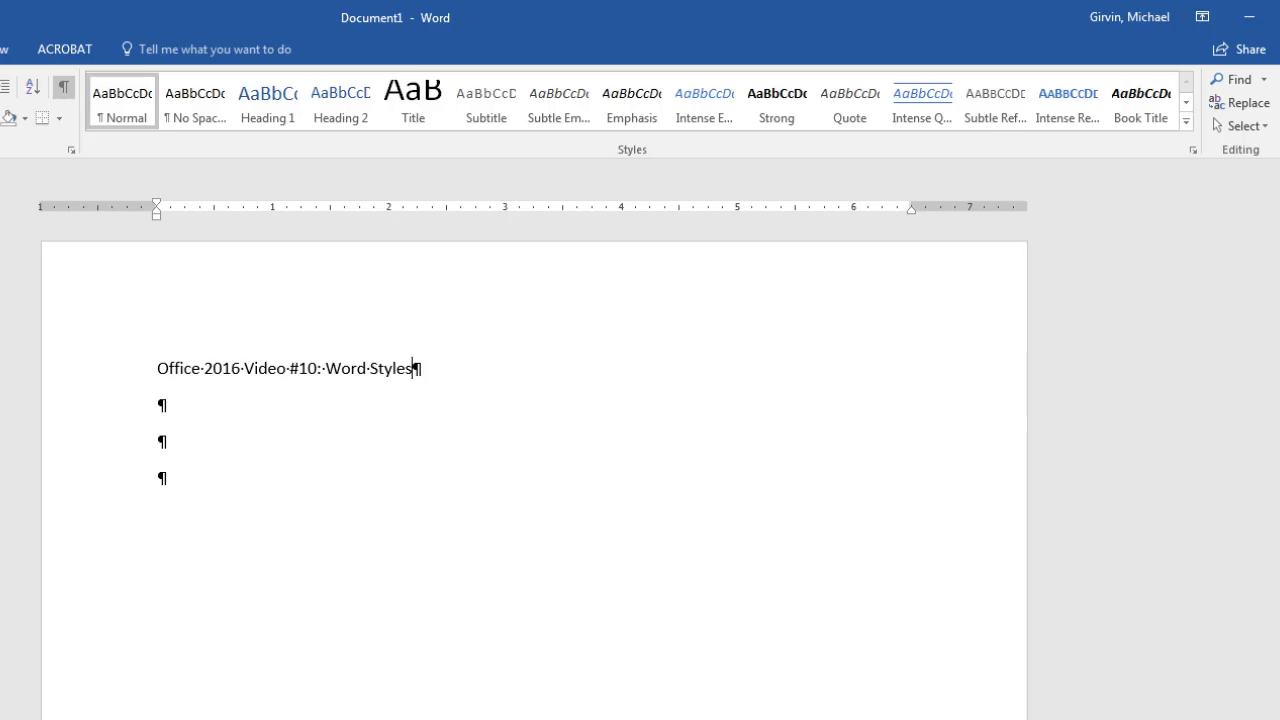
pyautogui.write(', Table of Conten')
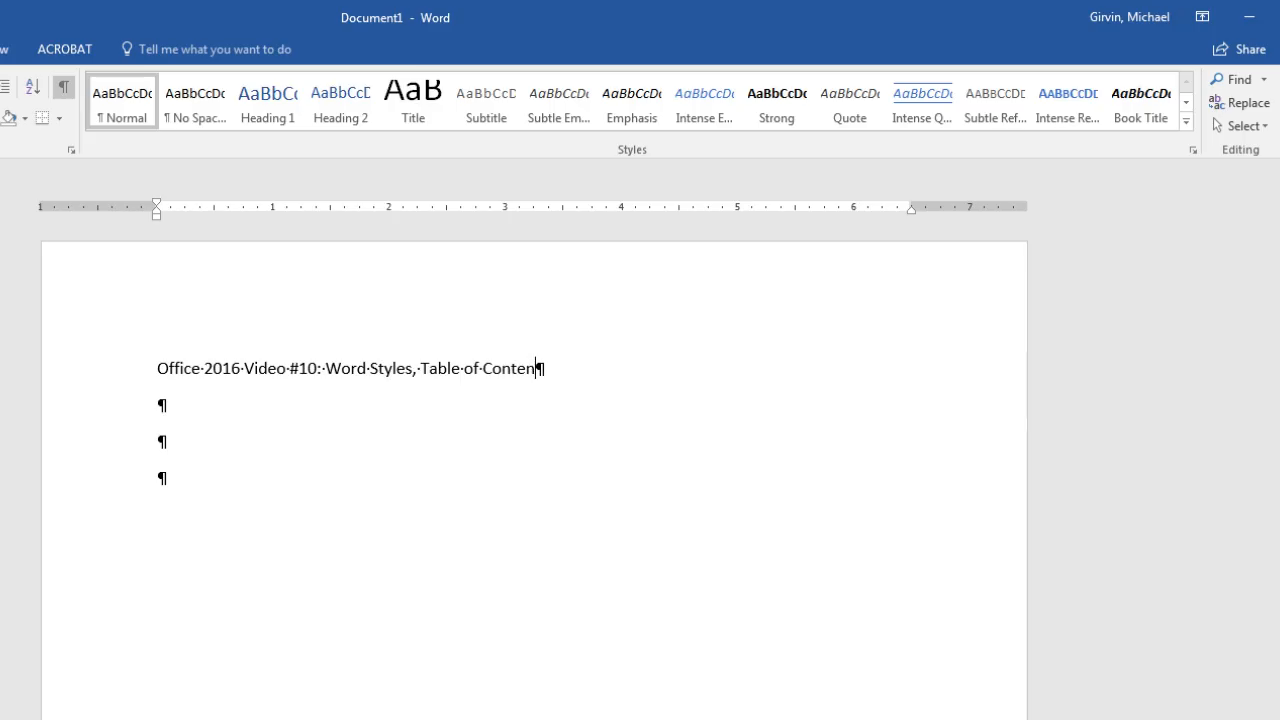
pyautogui.write('t, Send to PowerPoint')
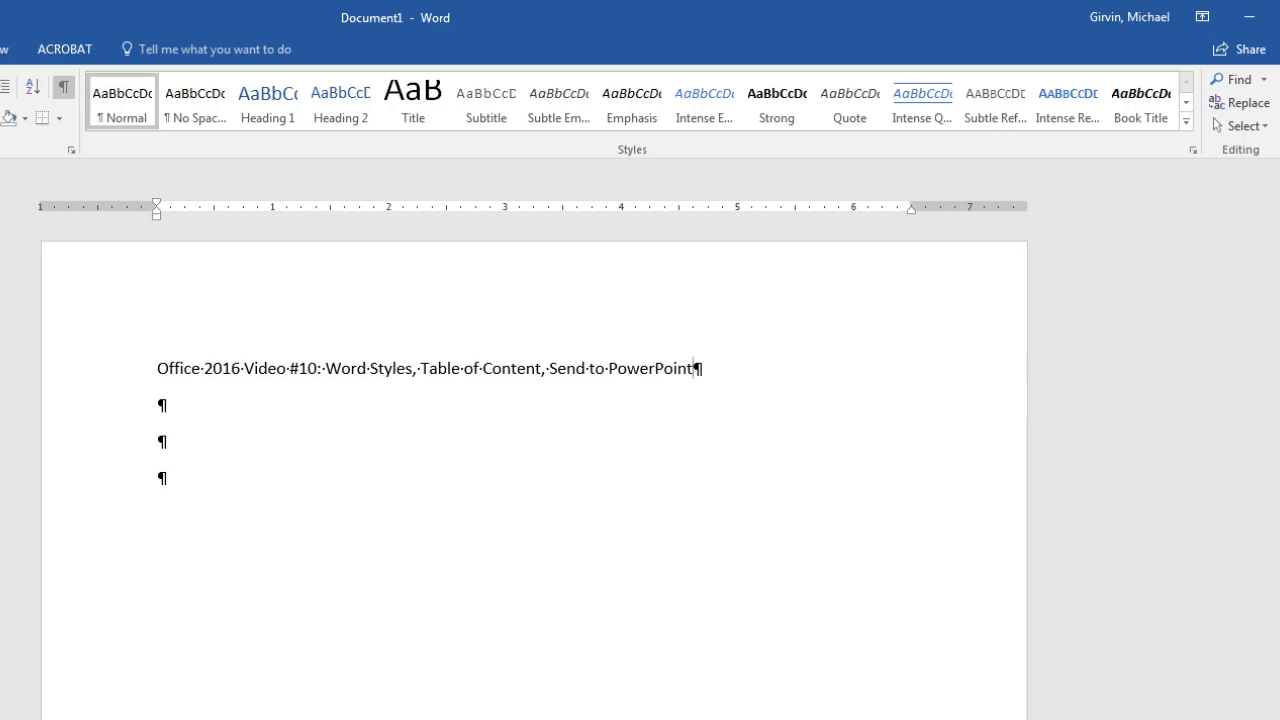
pyautogui.press('Return')
# - Make the whole title line bold and enlarge its font to 20 points
pyautogui.click(66, 382)
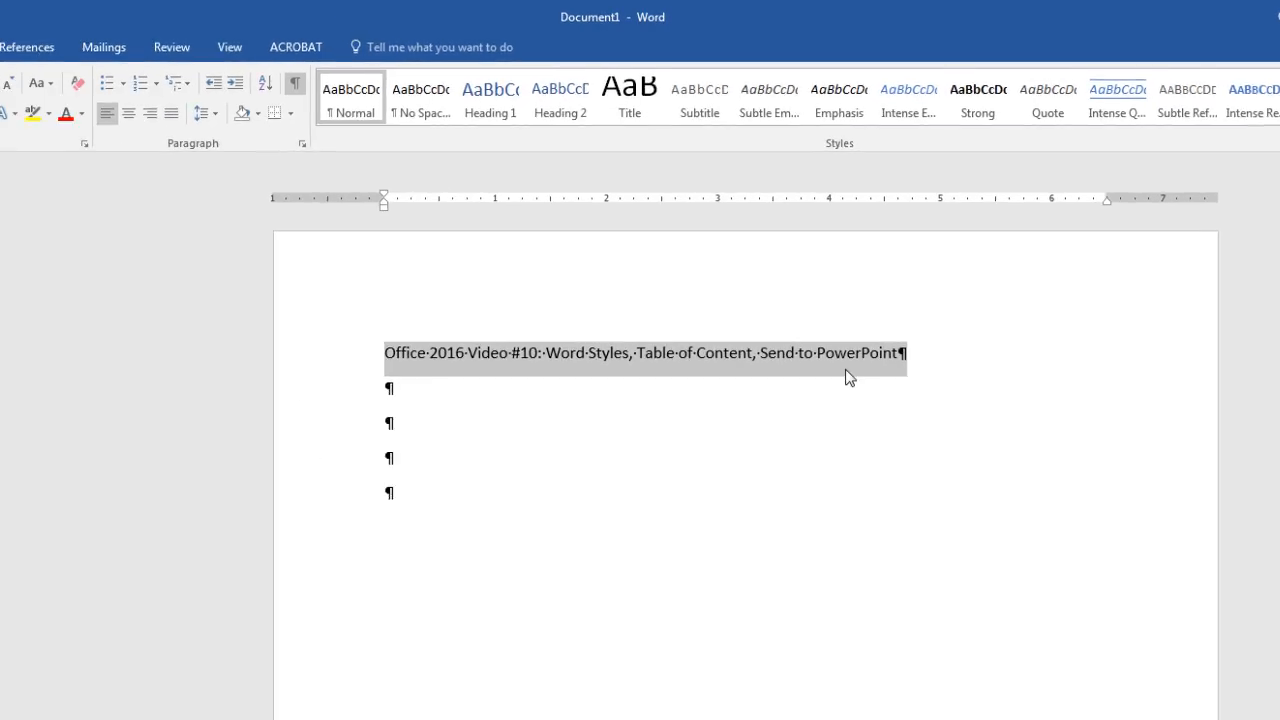
pyautogui.hotkey('ctrl', 'b')
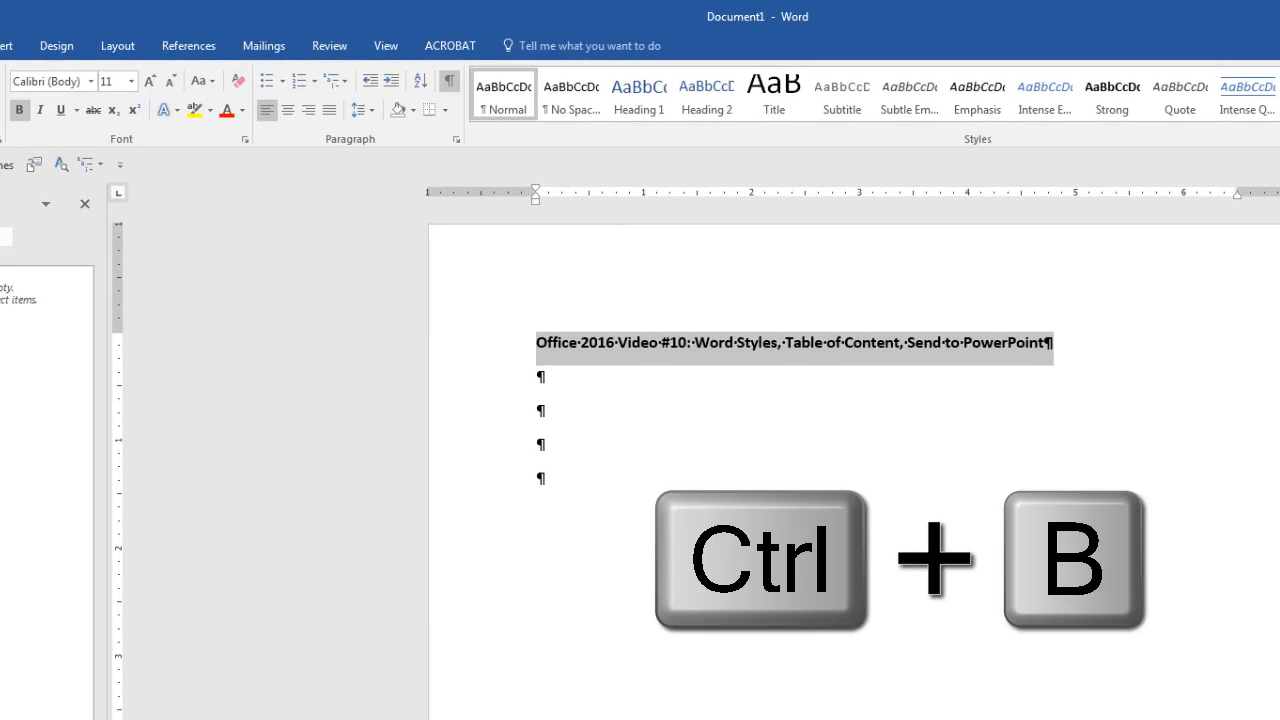
pyautogui.hotkey('ctrl', ']')
pyautogui.hotkey('ctrl', ']')
pyautogui.hotkey('ctrl', ']')
pyautogui.hotkey('ctrl', ']')
pyautogui.hotkey('ctrl', ']')
pyautogui.hotkey('ctrl', ']')
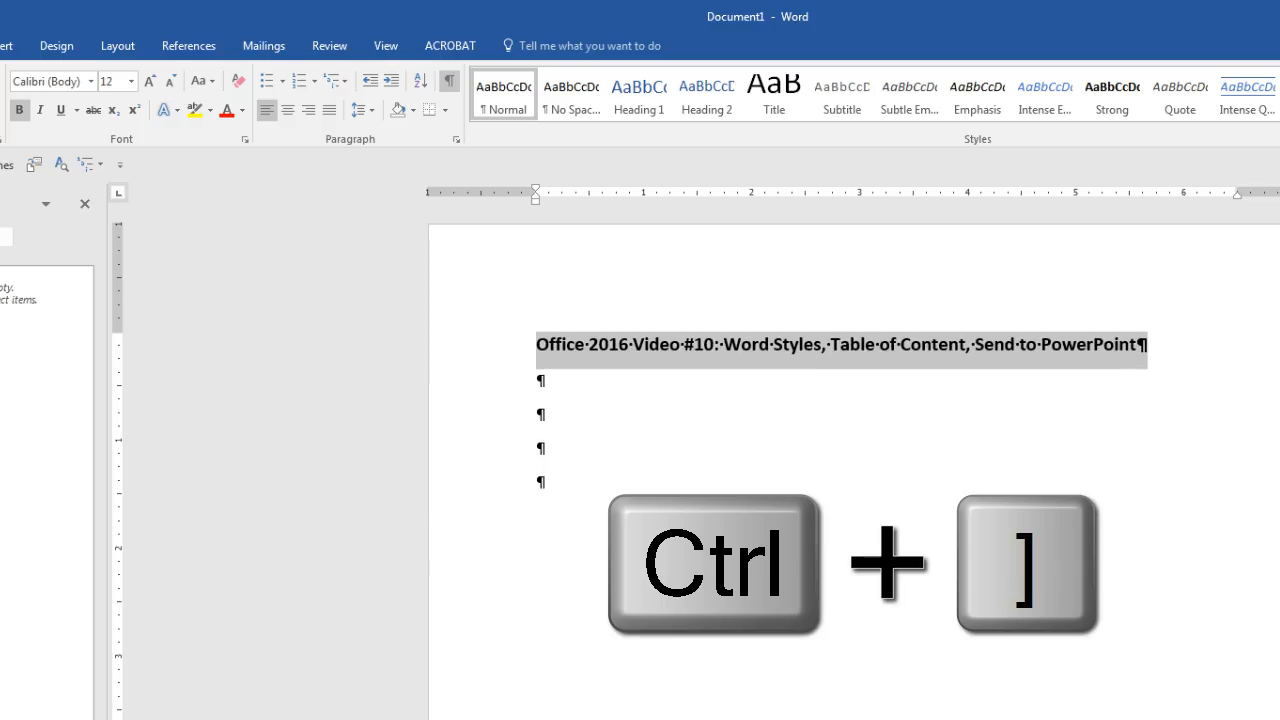
pyautogui.hotkey('ctrl', ']')
pyautogui.hotkey('ctrl', ']')
pyautogui.hotkey('ctrl', ']')
pyautogui.hotkey('ctrl', ']')
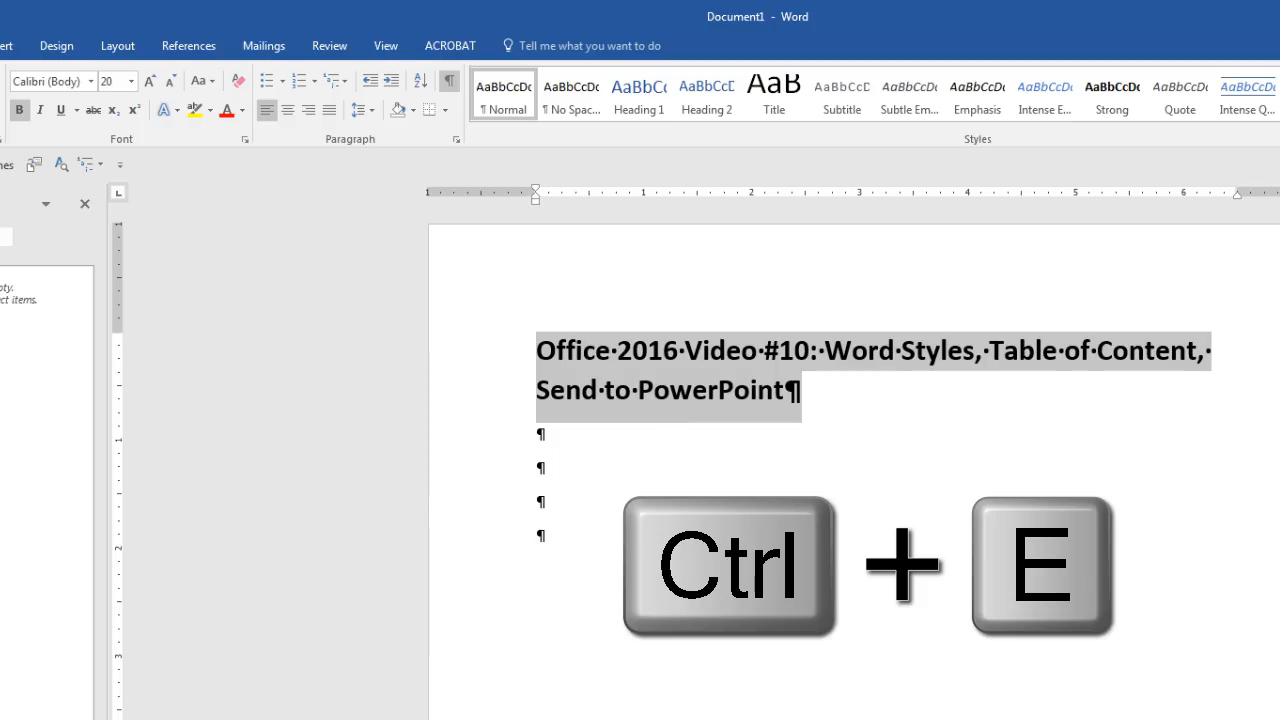
# - Center the title paragraph and put an outside border around it
pyautogui.hotkey('ctrl', 'e')
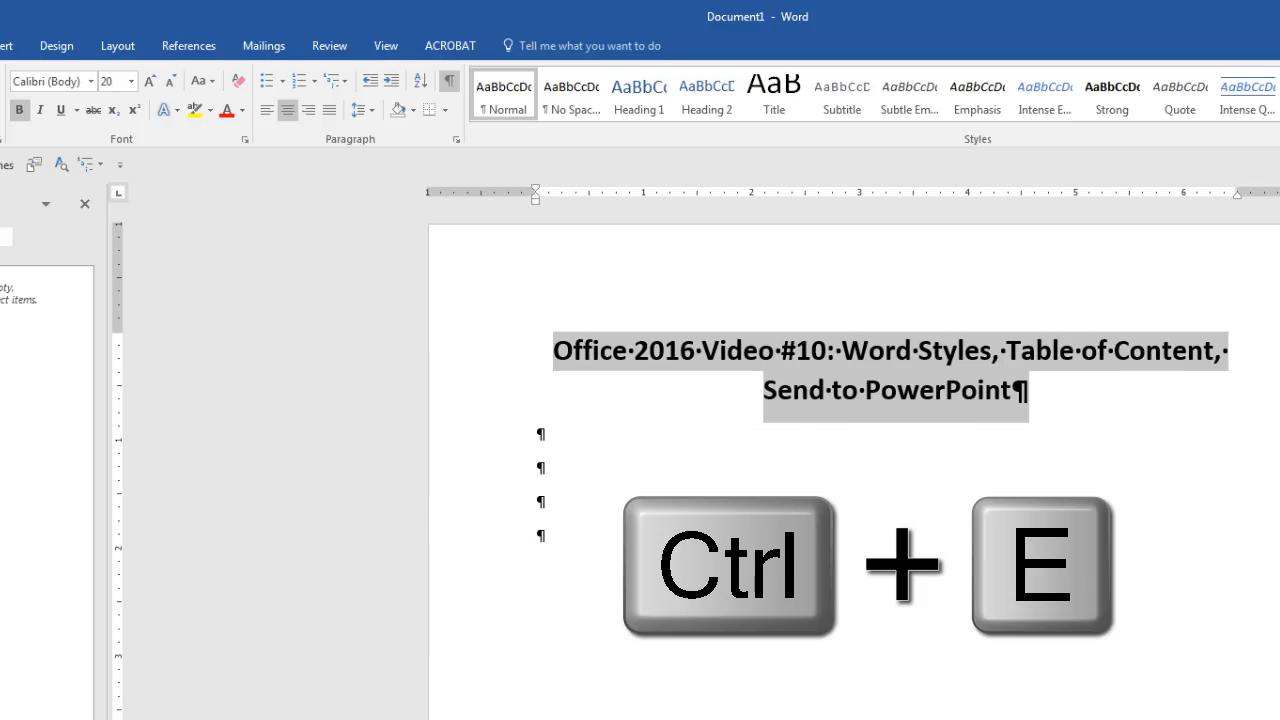
pyautogui.click(446, 114)
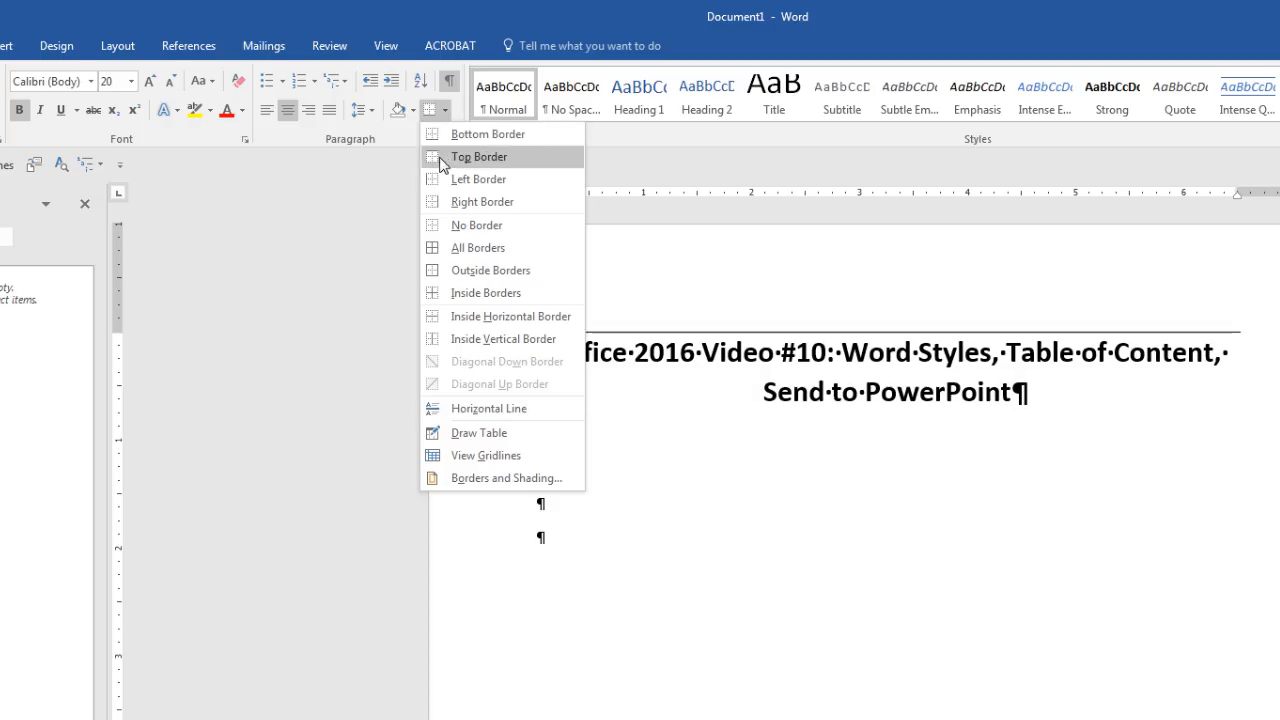
pyautogui.click(440, 275)
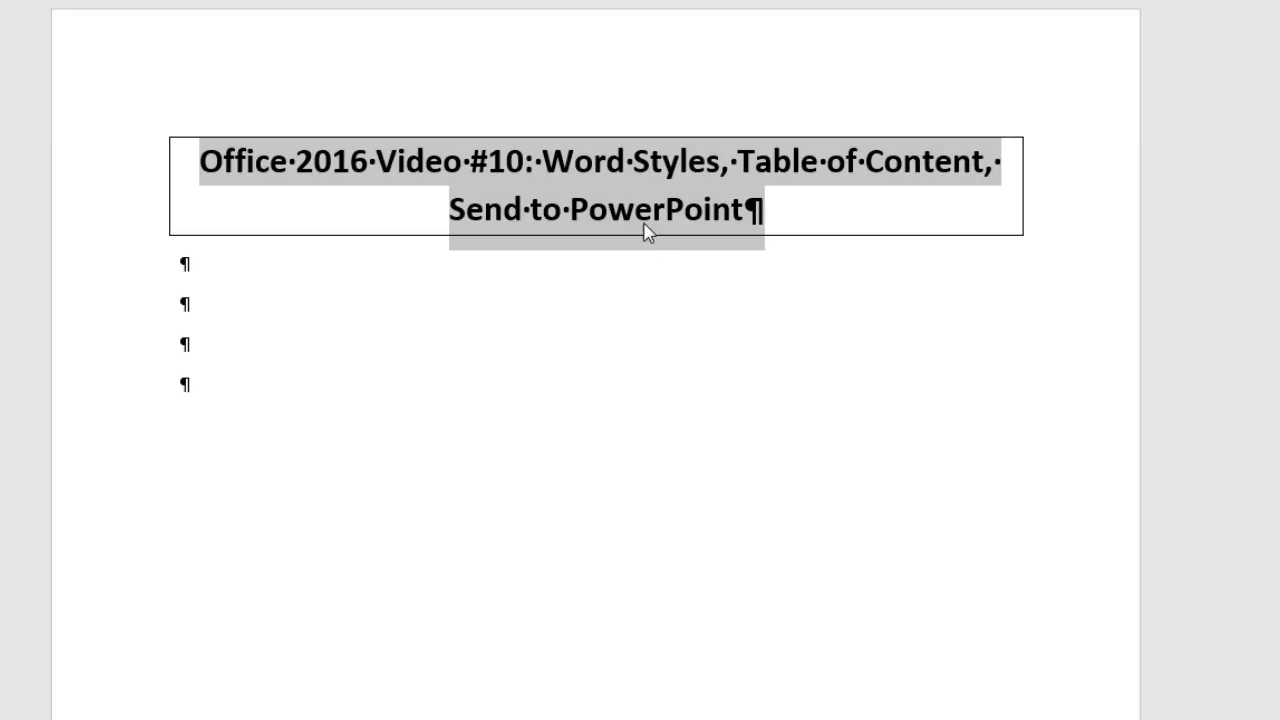
# - Set the title paragraph's line spacing to Single and its spacing after to 18 pt
pyautogui.rightClick(645, 218)
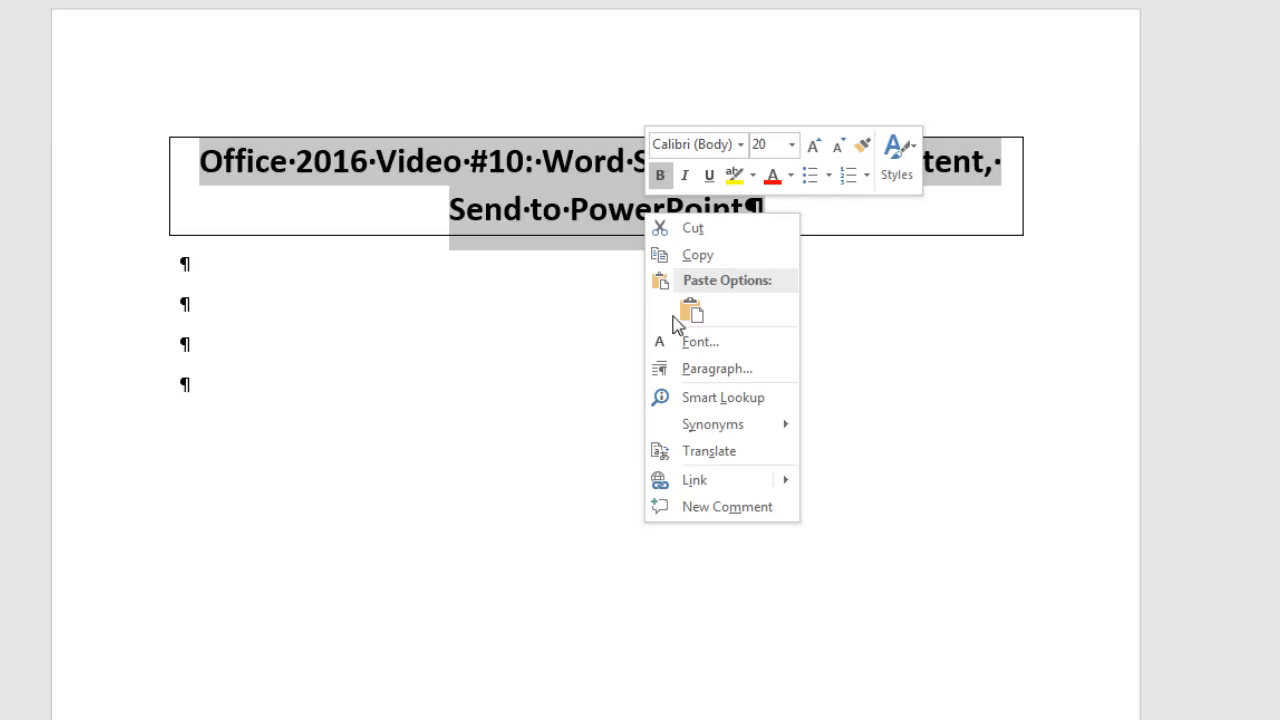
pyautogui.click(701, 378)
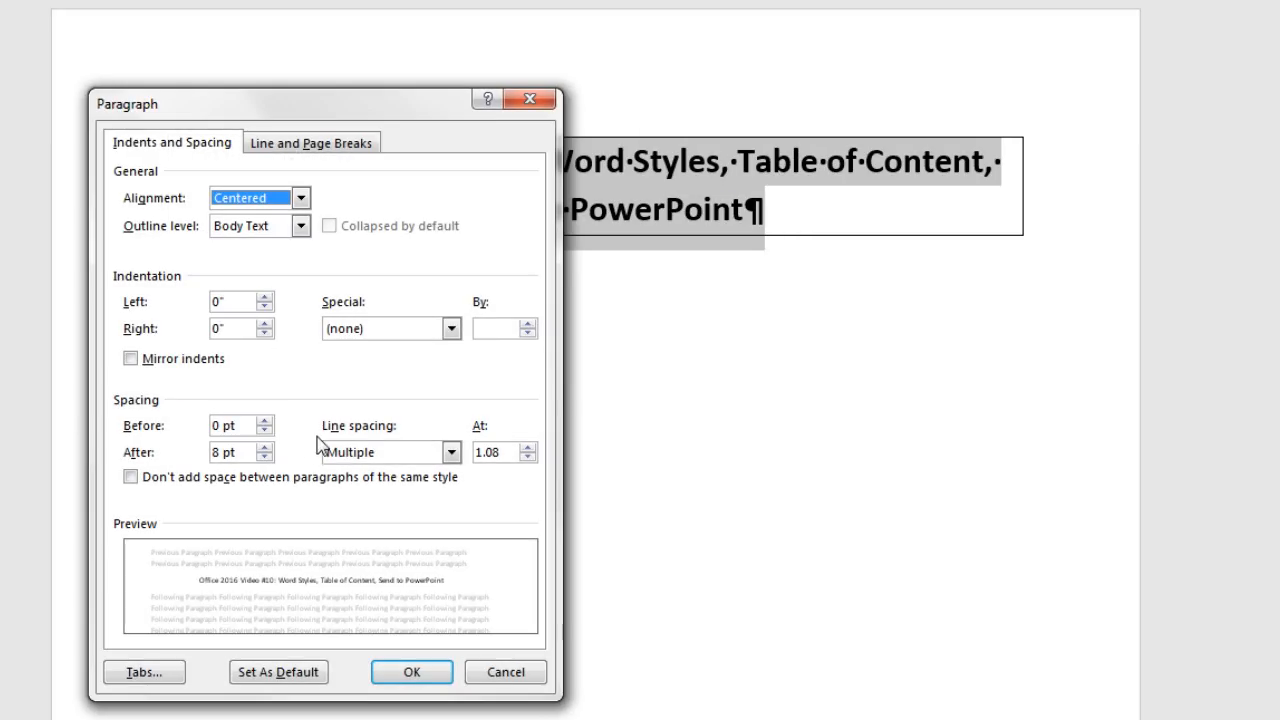
pyautogui.click(451, 453)
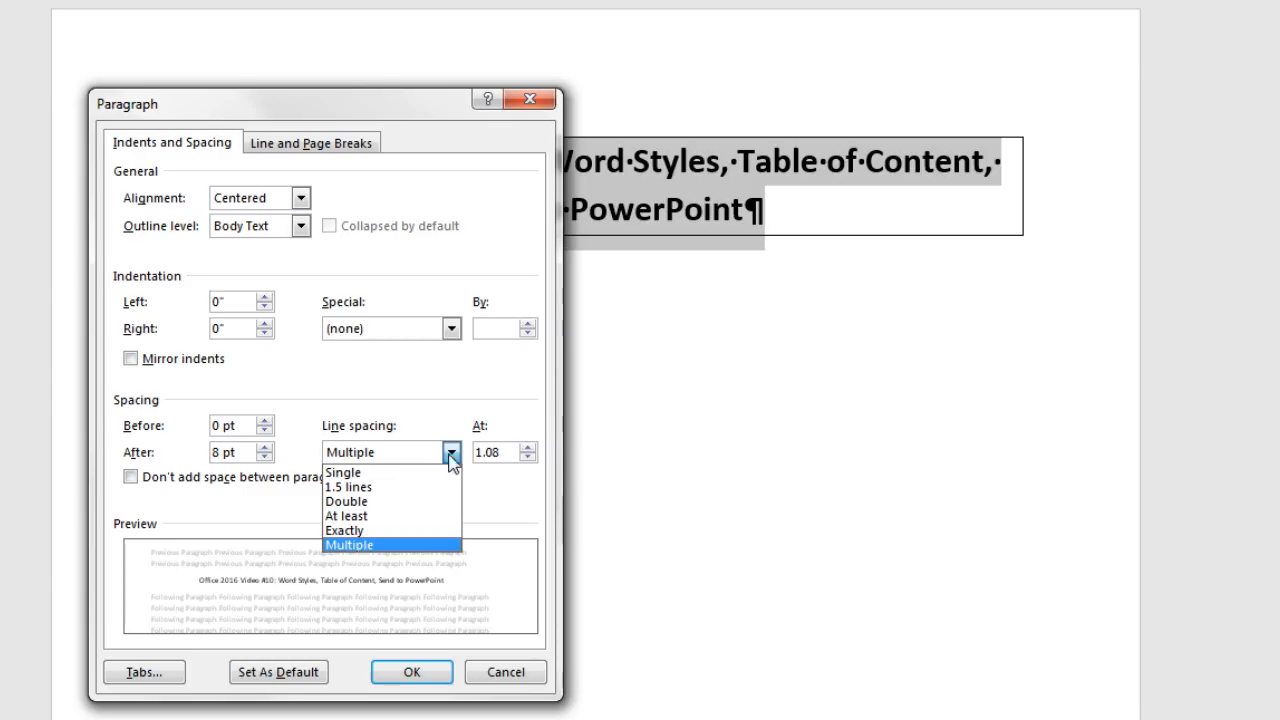
pyautogui.click(408, 475)
pyautogui.click(264, 447)
pyautogui.click(264, 447)
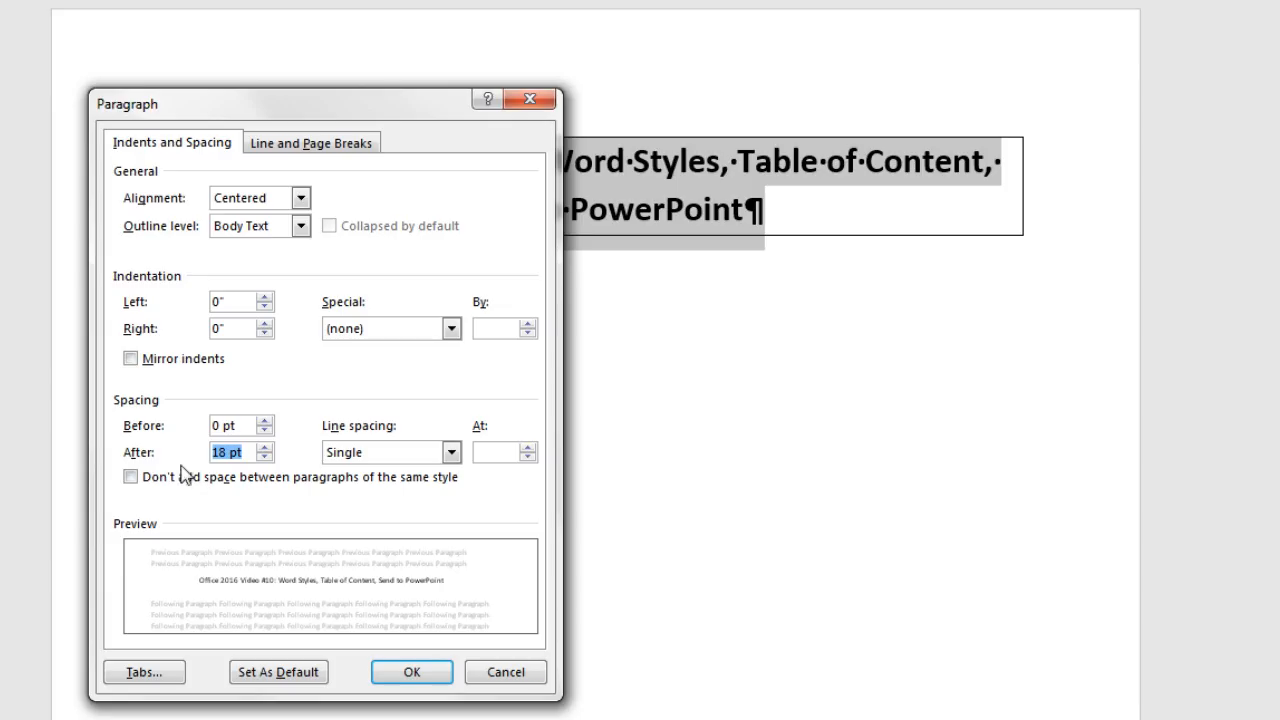
pyautogui.click(417, 672)
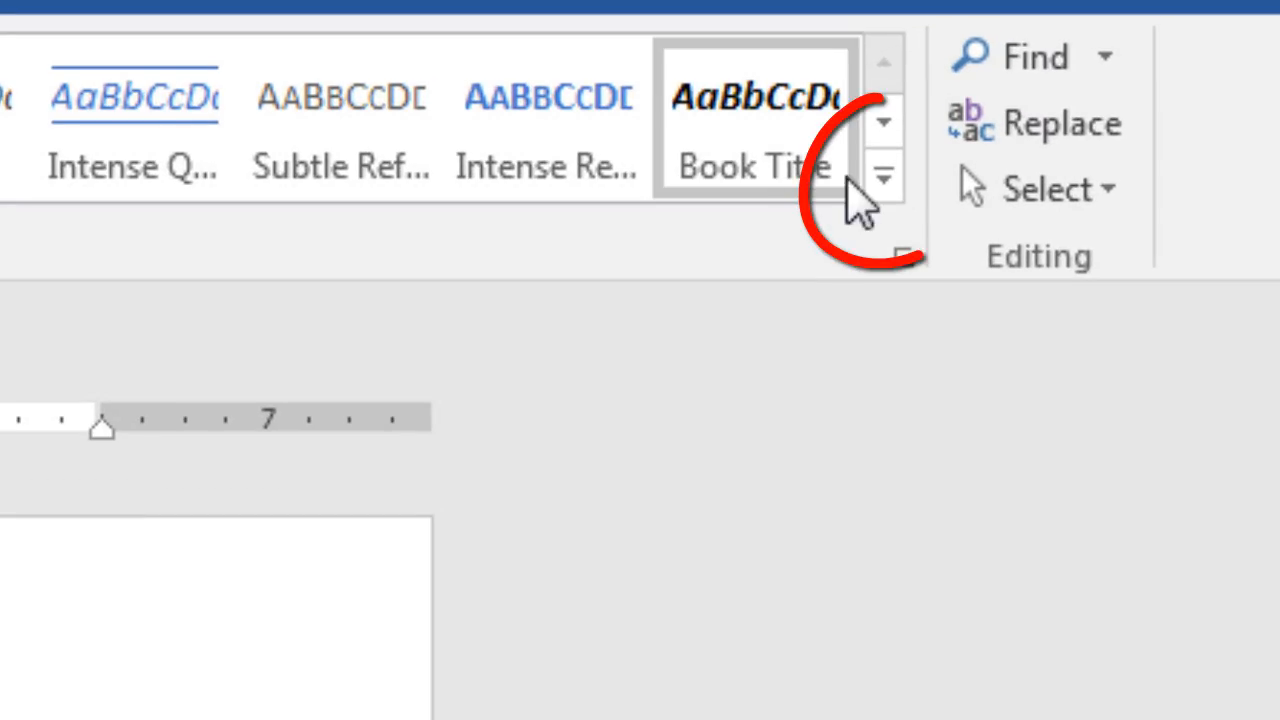
# - Create a linked style named "Video Title" from the title's formatting, available in new documents based on this template
pyautogui.click(884, 178)
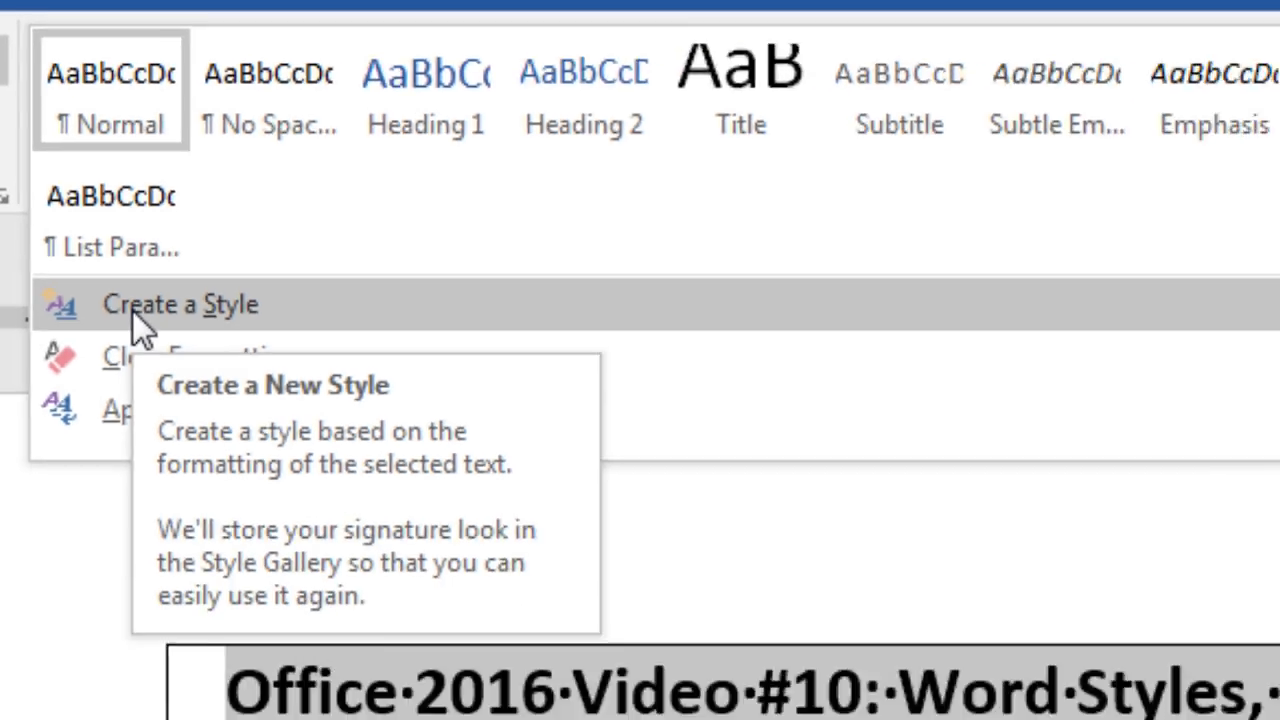
pyautogui.click(188, 443)
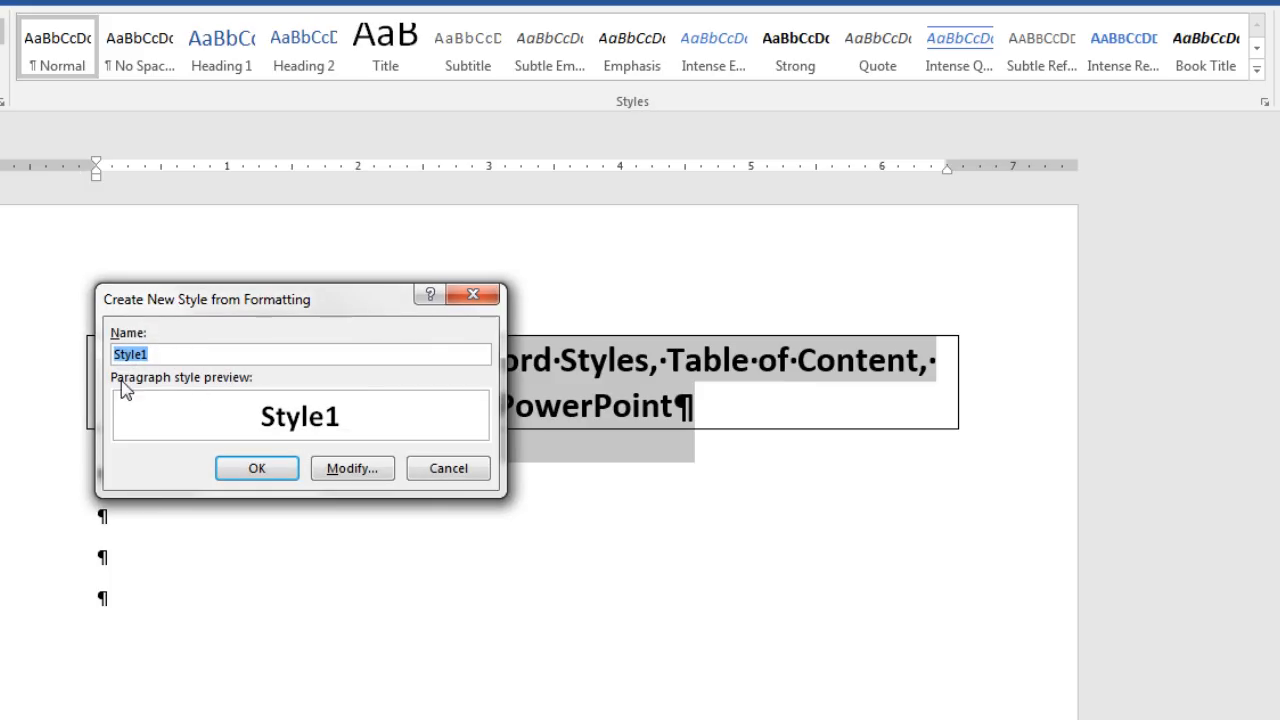
pyautogui.write('Video Title')
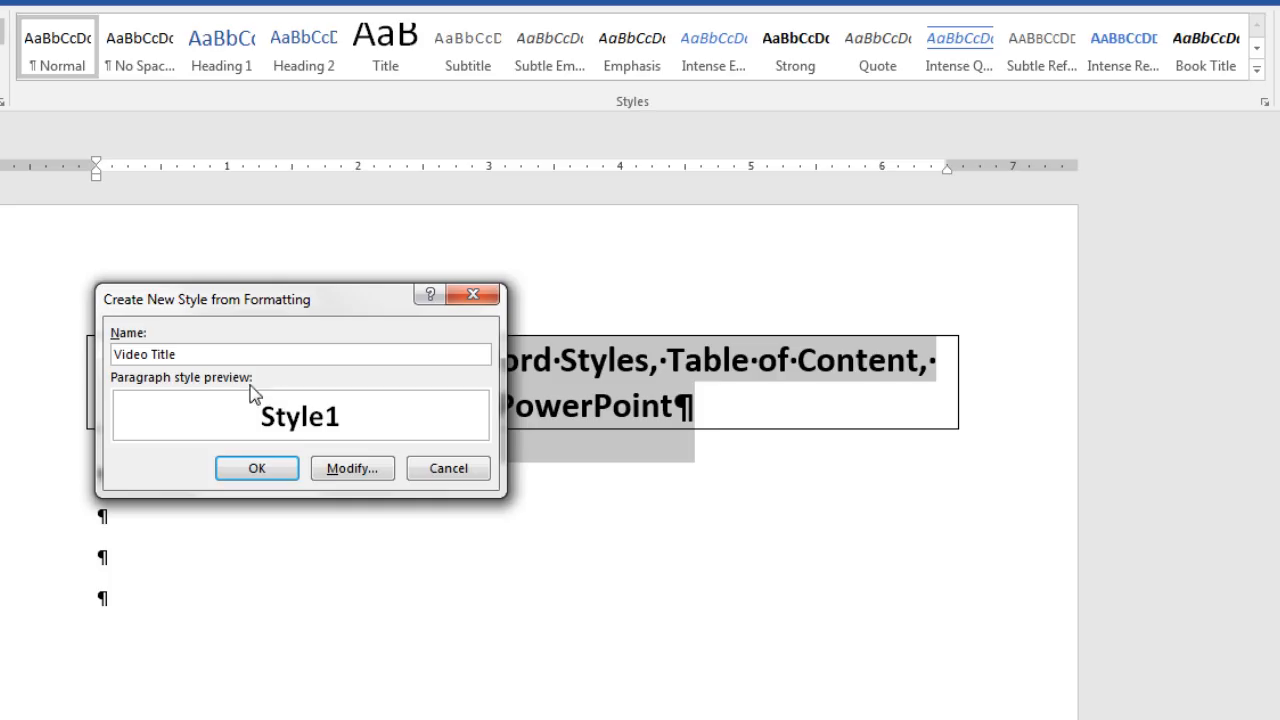
pyautogui.click(344, 470)
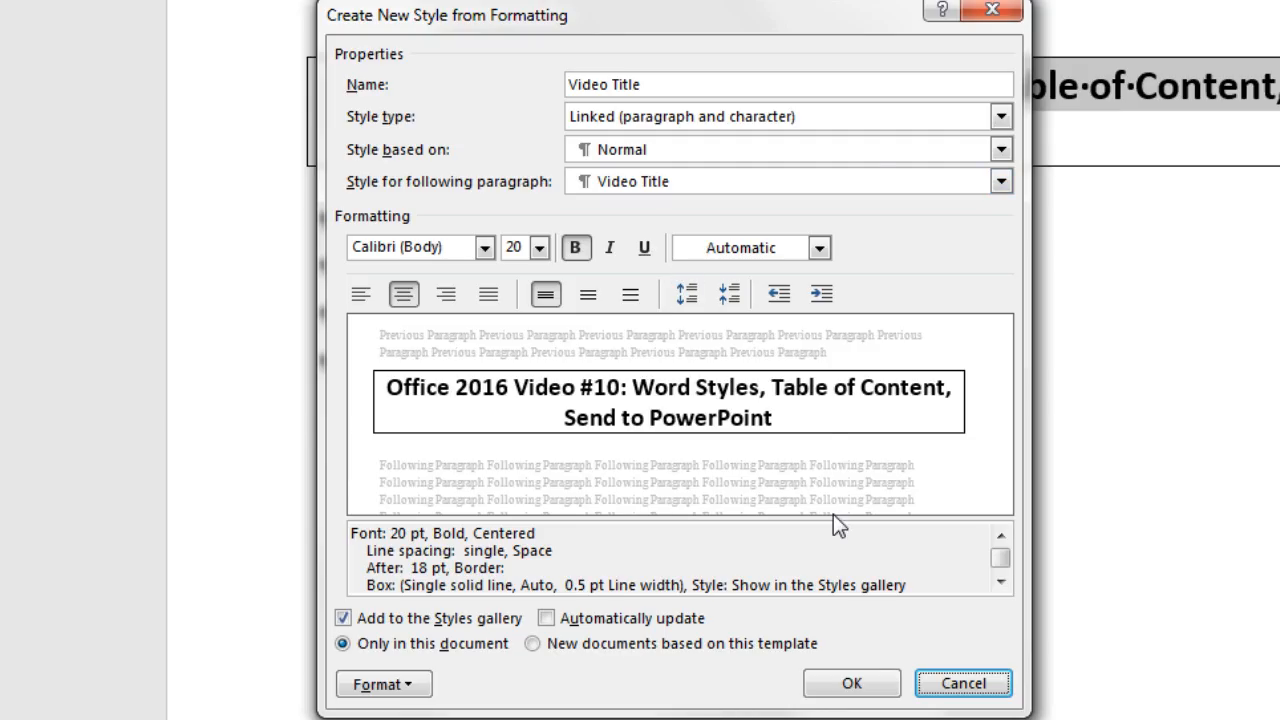
pyautogui.click(1000, 117)
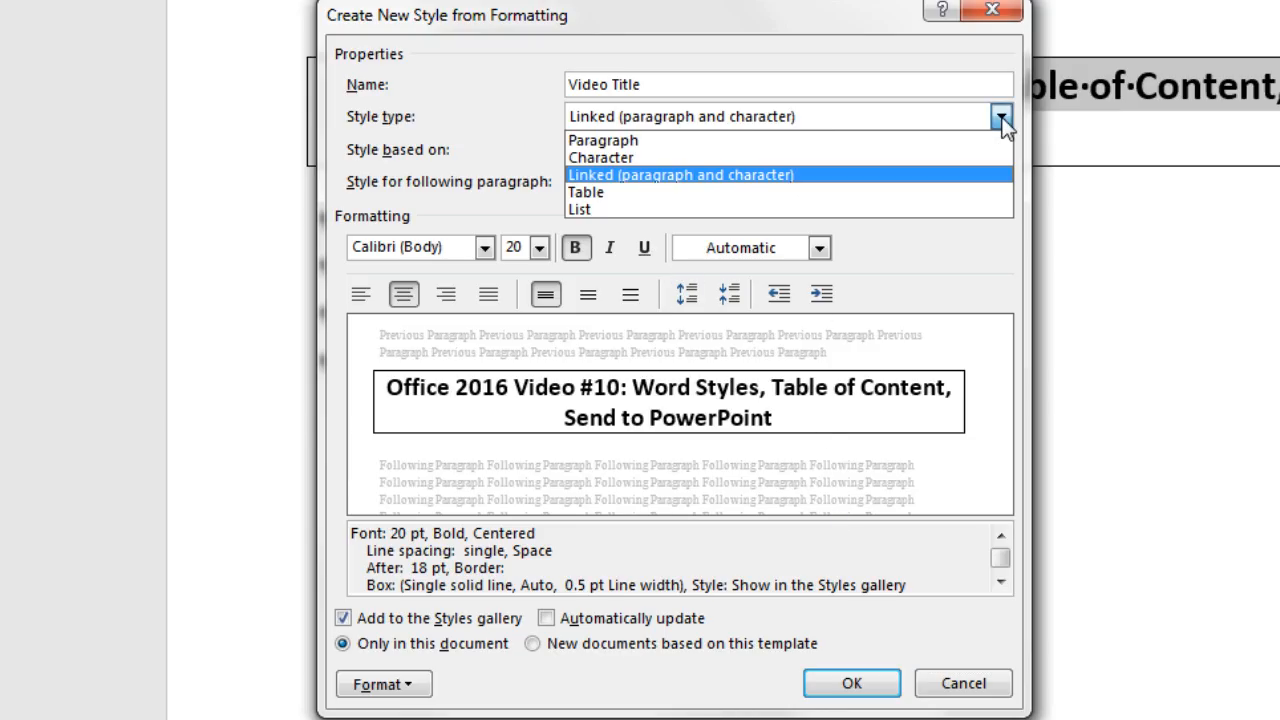
pyautogui.click(638, 176)
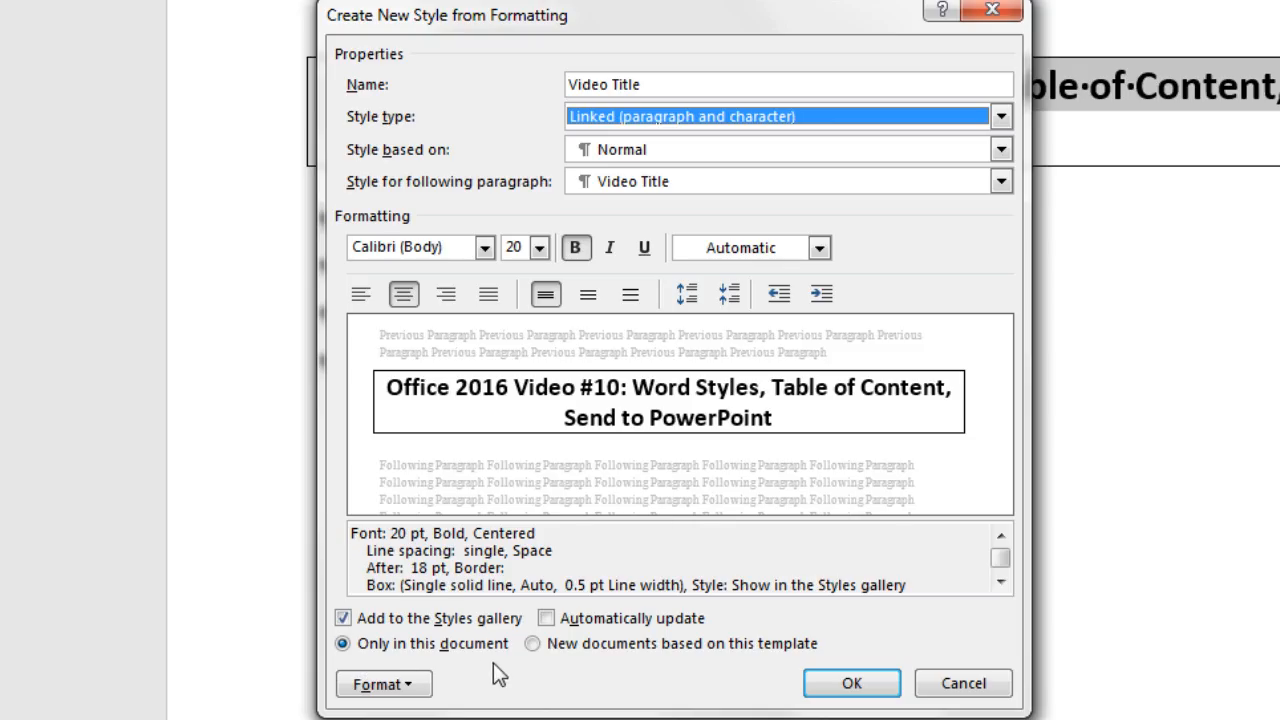
pyautogui.click(531, 644)
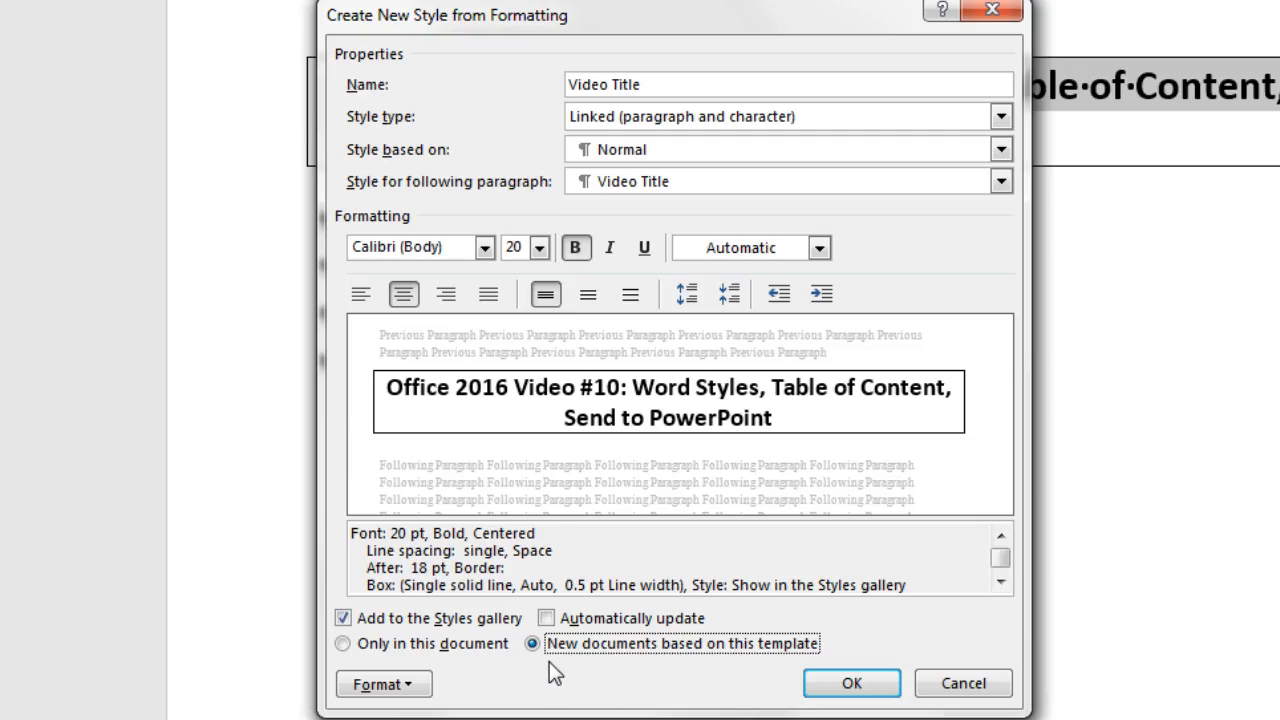
pyautogui.click(851, 684)
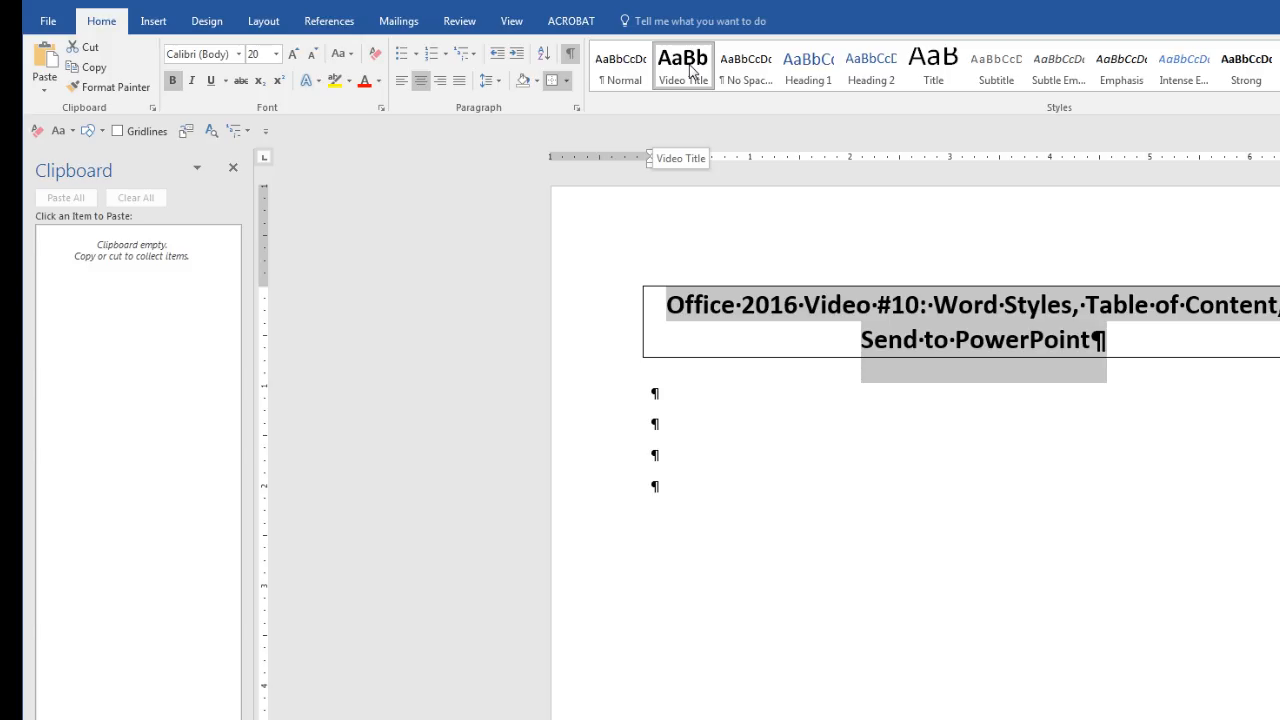
# - Apply the Video Title style to the last empty paragraph of the document
pyautogui.click(681, 494)
pyautogui.click(697, 68)
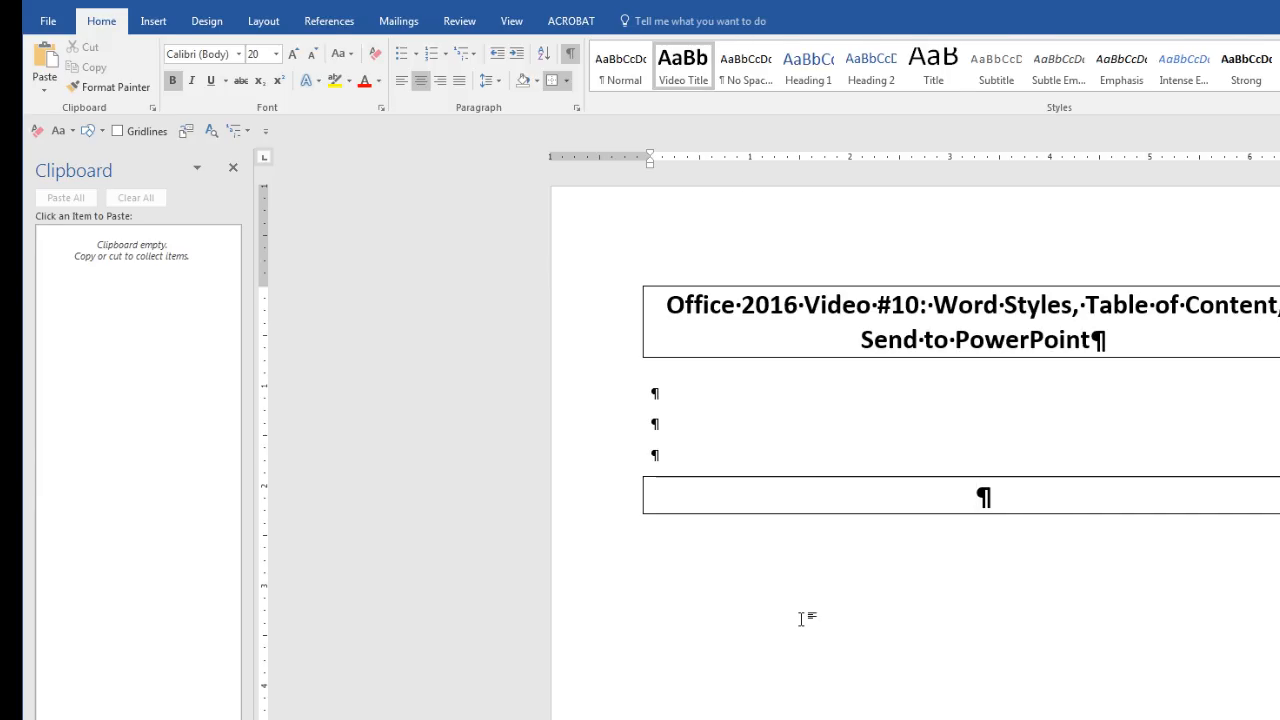
# - Try the Video Title style in a new blank document and close that document without saving
pyautogui.hotkey('ctrl', 'n')
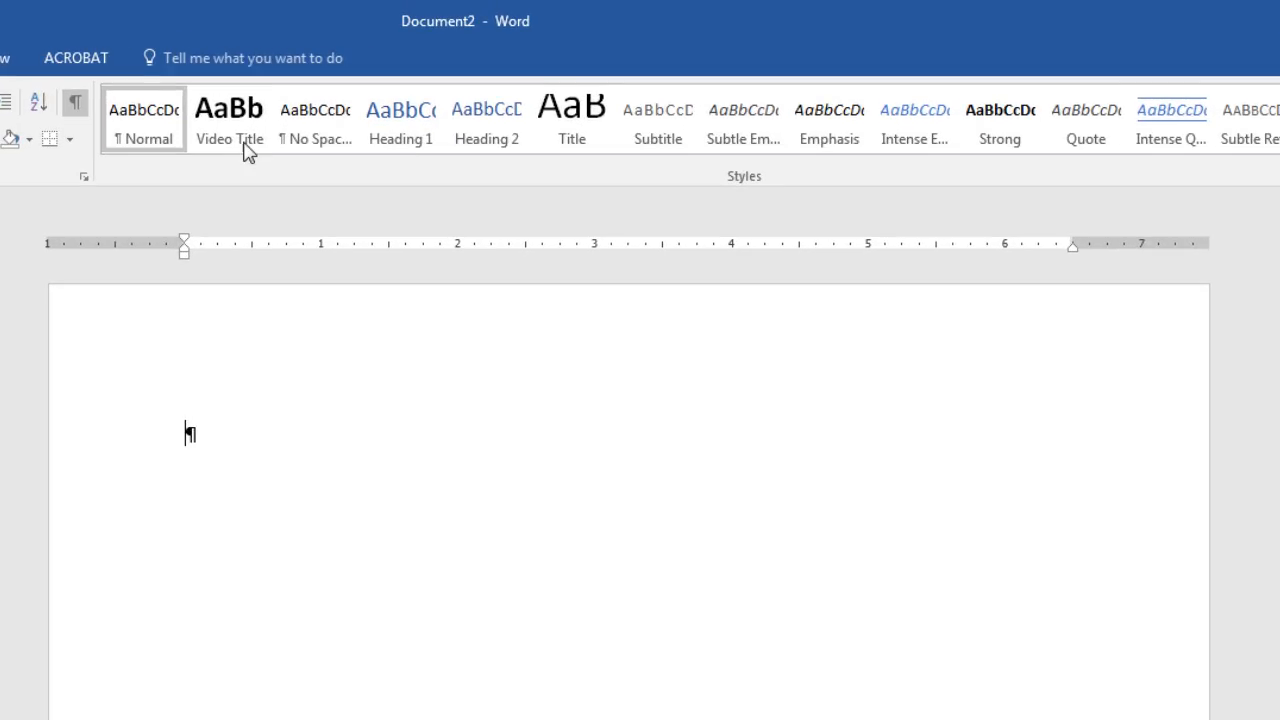
pyautogui.click(245, 147)
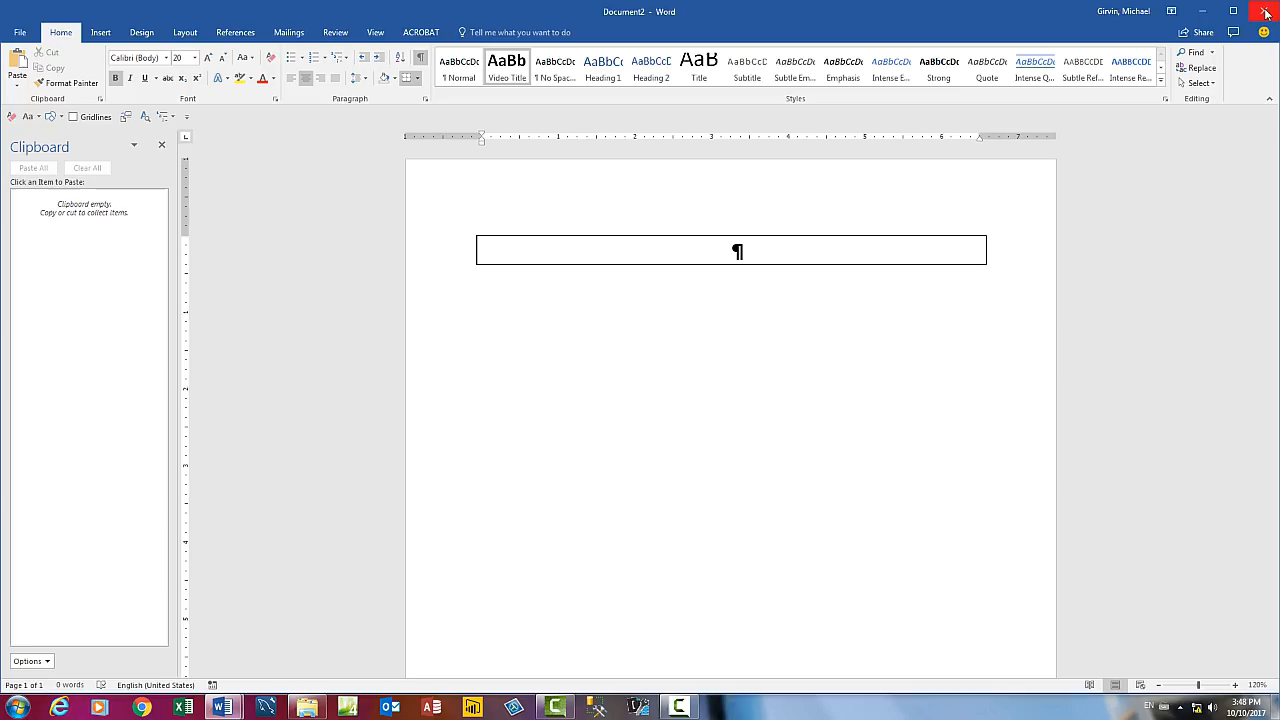
pyautogui.click(1265, 11)
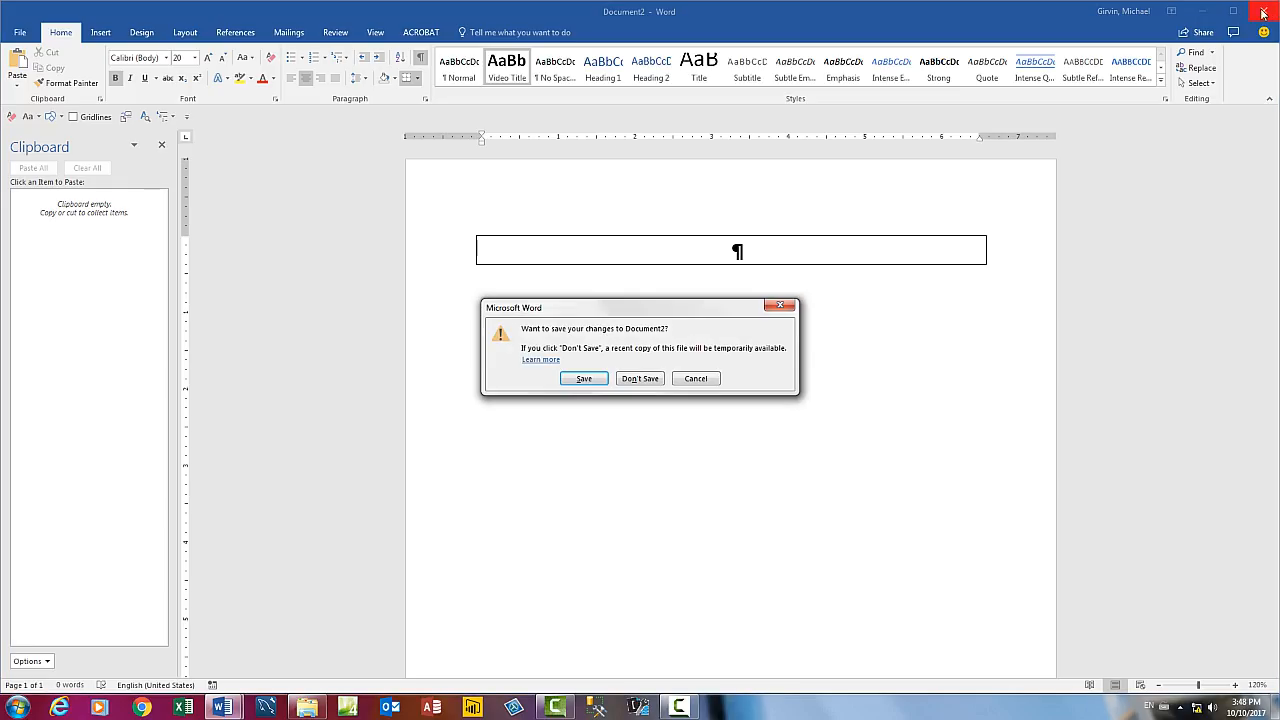
pyautogui.click(641, 379)
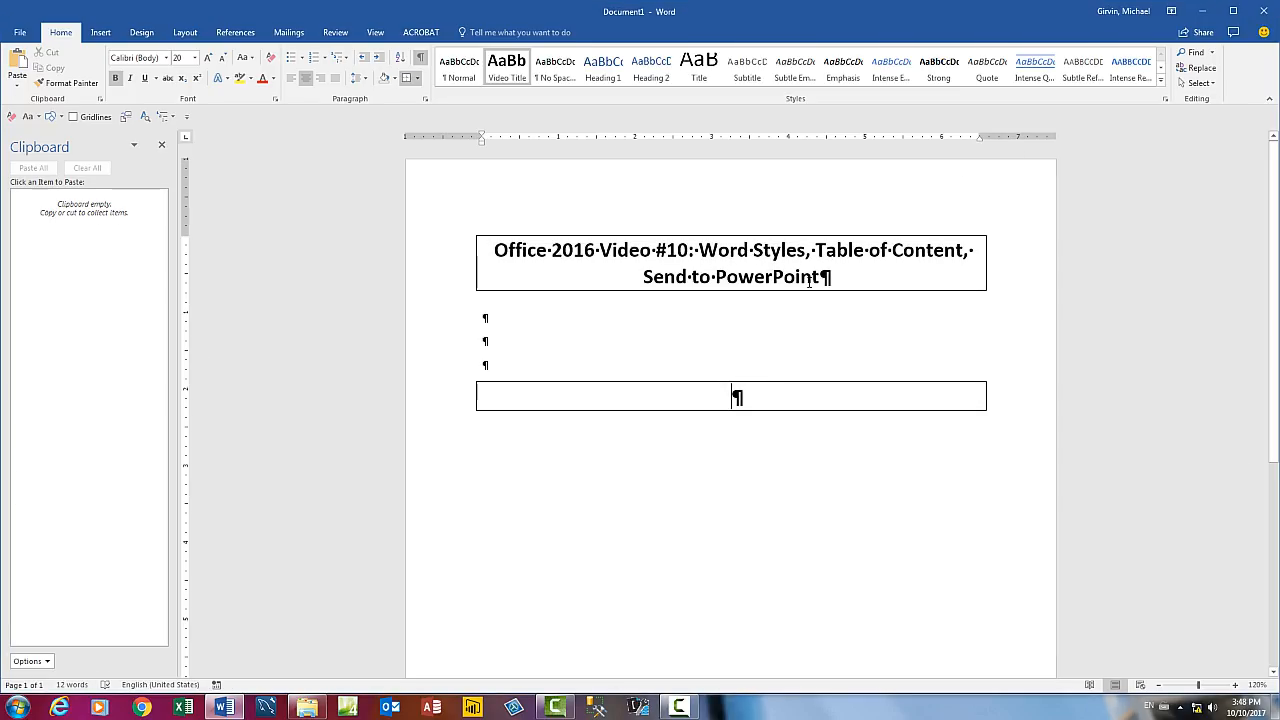
# - Save the document as Office2016VideoProject10-MyNewStyle in the 02 Word folder under Highline's 01 Video Files on the KINGSTON (F:) drive
pyautogui.press('F12')
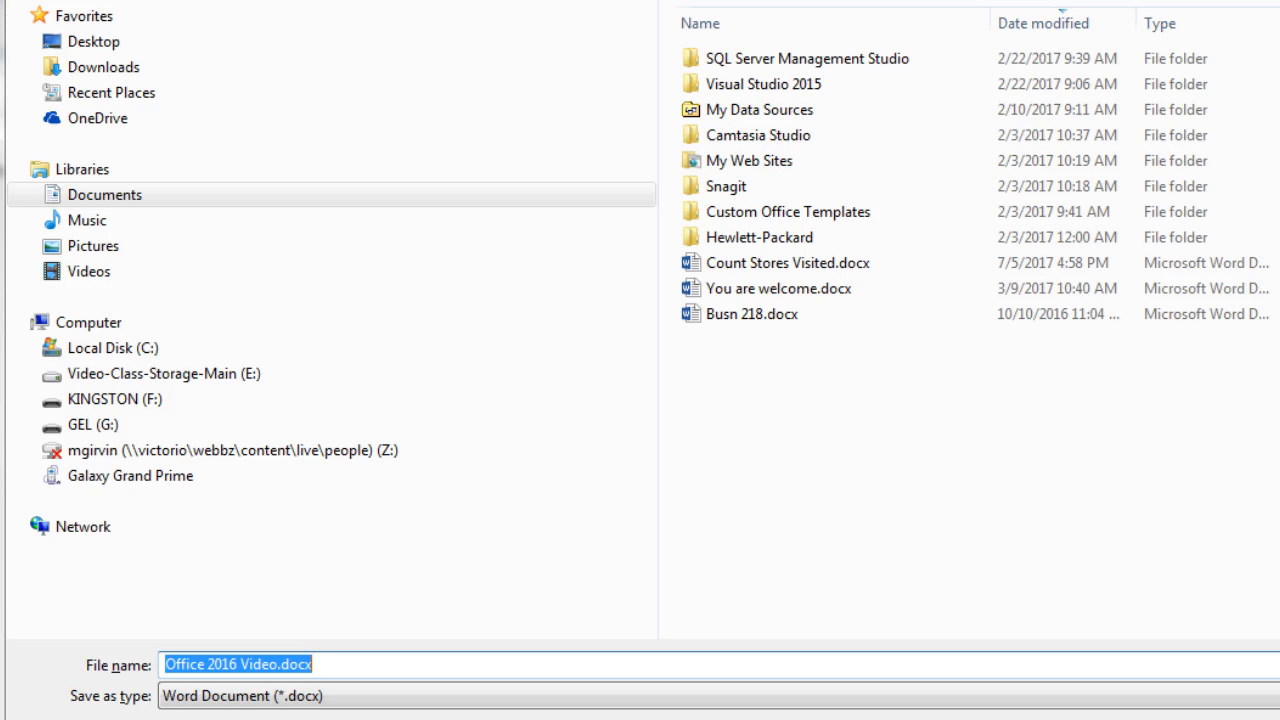
pyautogui.click(36, 399)
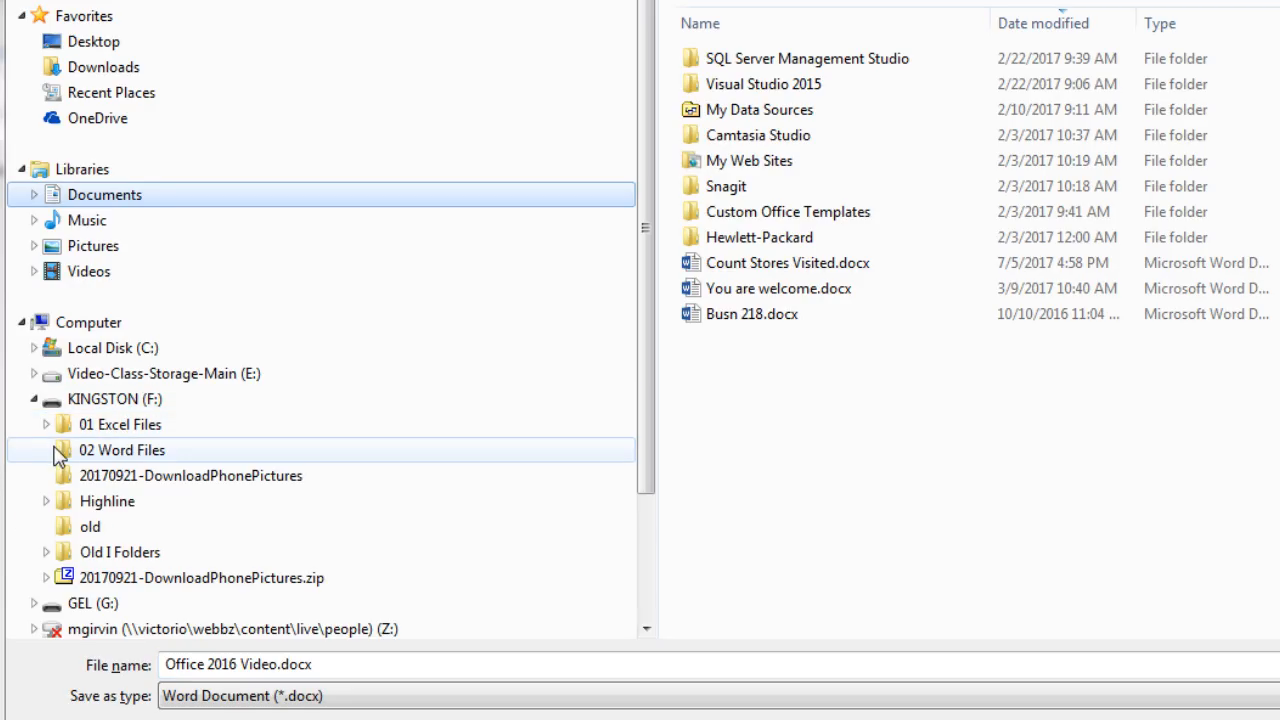
pyautogui.click(47, 501)
pyautogui.click(180, 526)
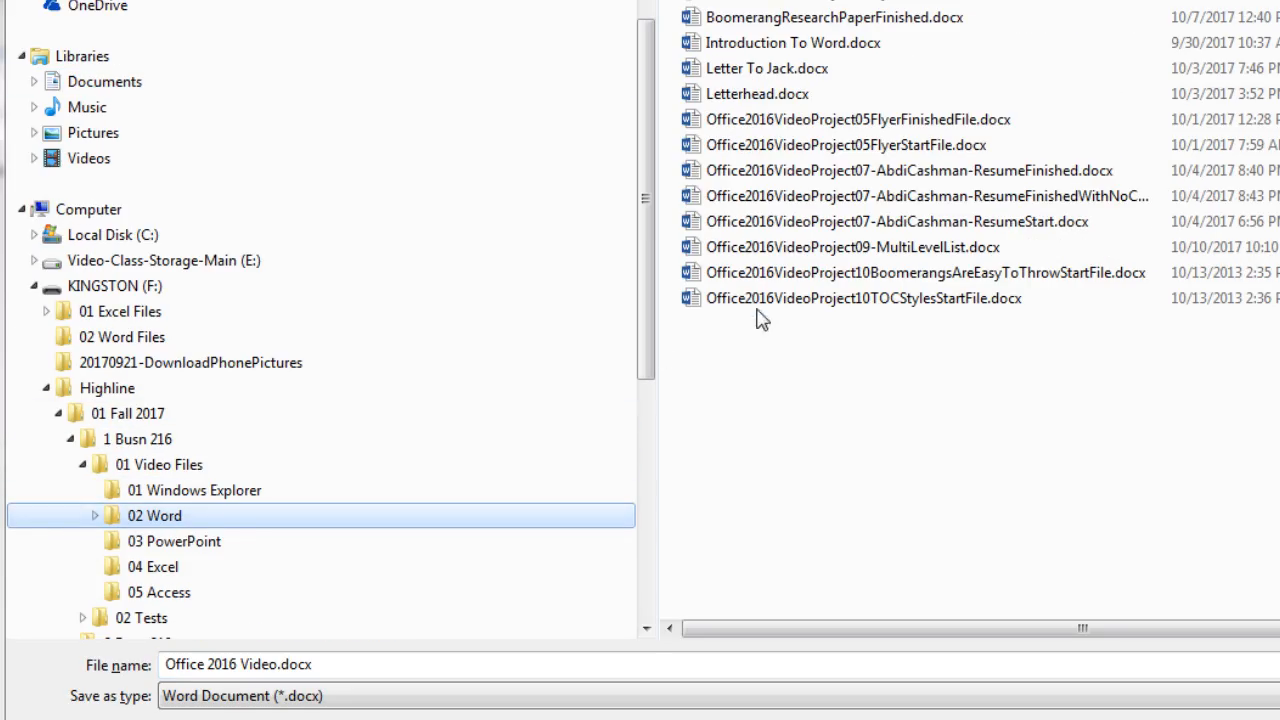
pyautogui.click(798, 255)
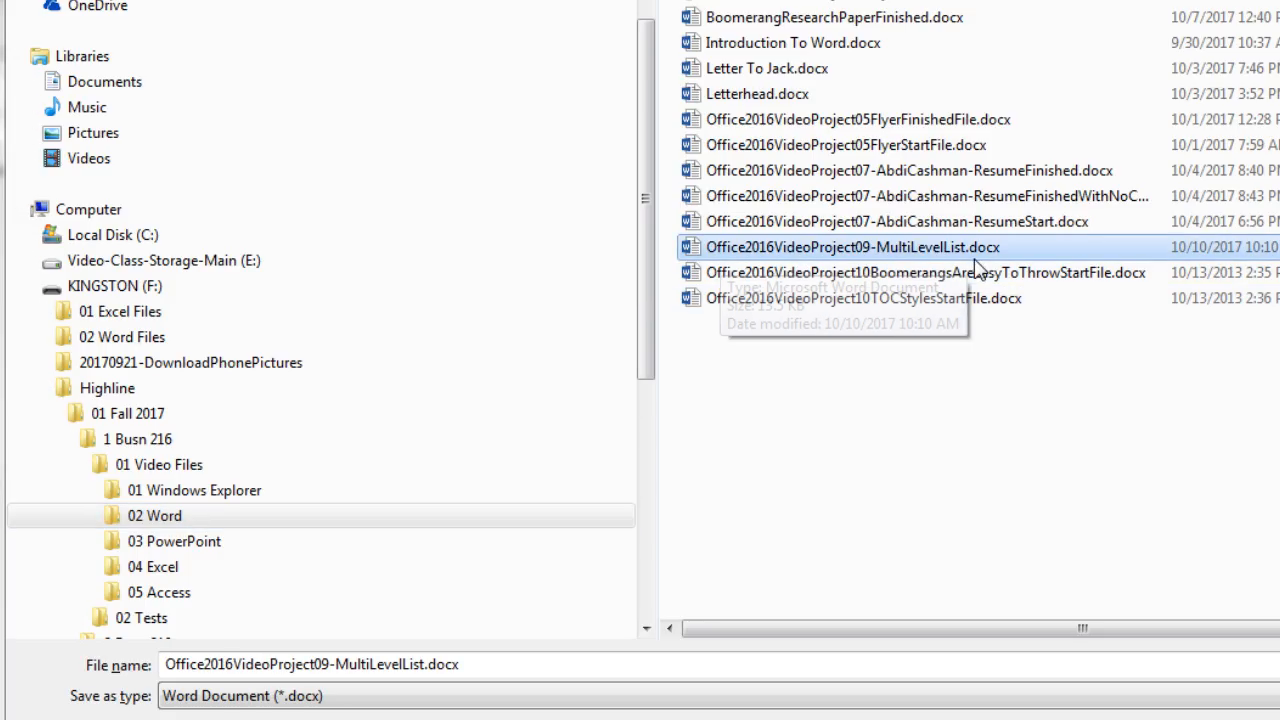
pyautogui.click(340, 665)
pyautogui.click(320, 668)
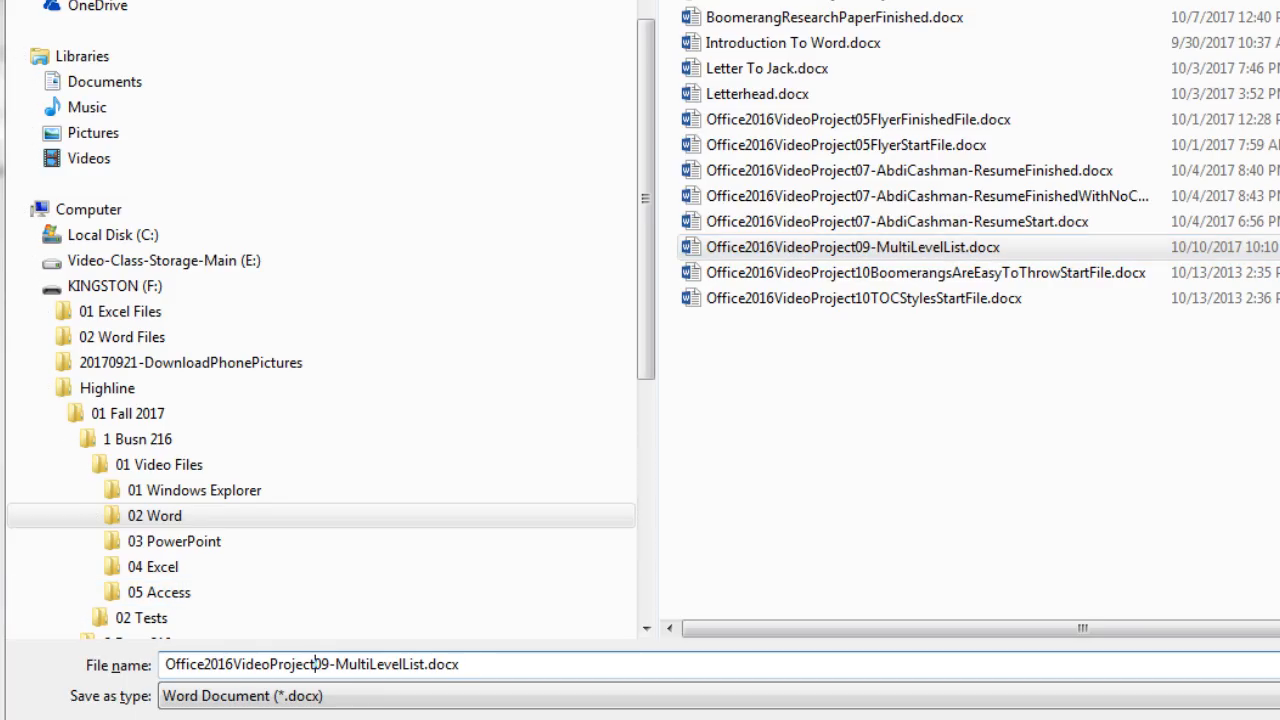
pyautogui.hotkey('shift', 'End')
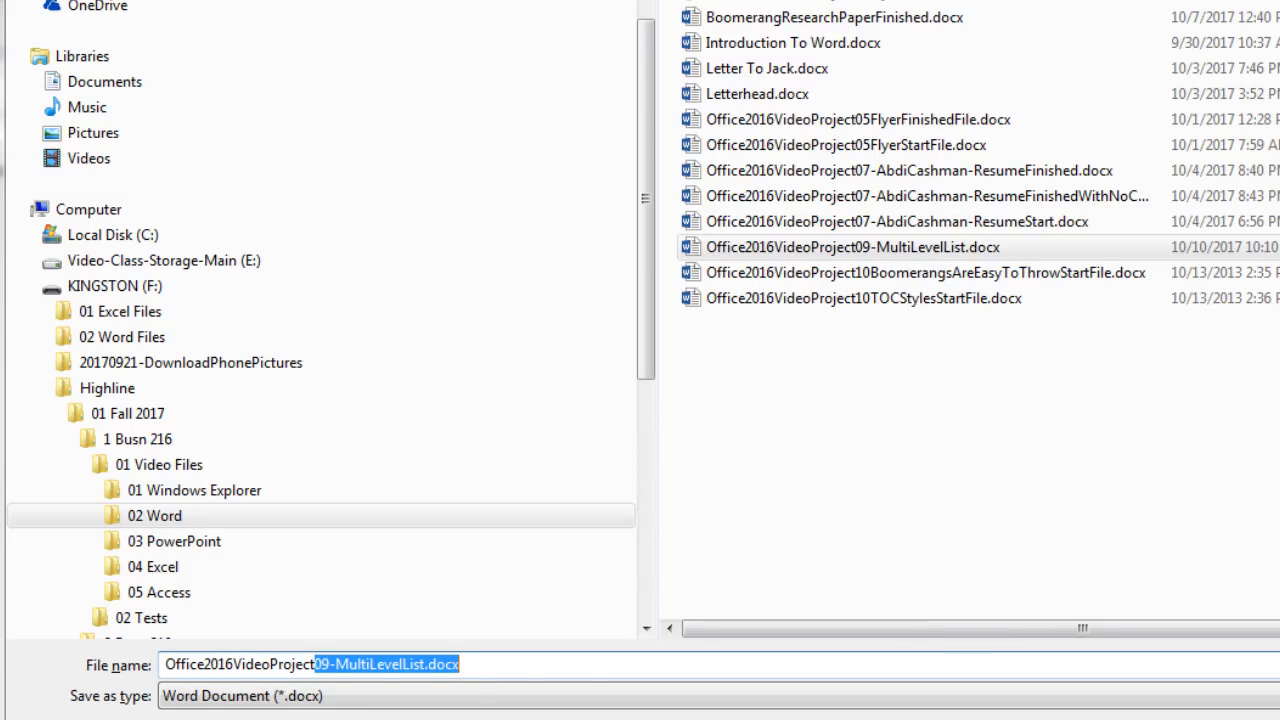
pyautogui.write('10-MyNewSty')
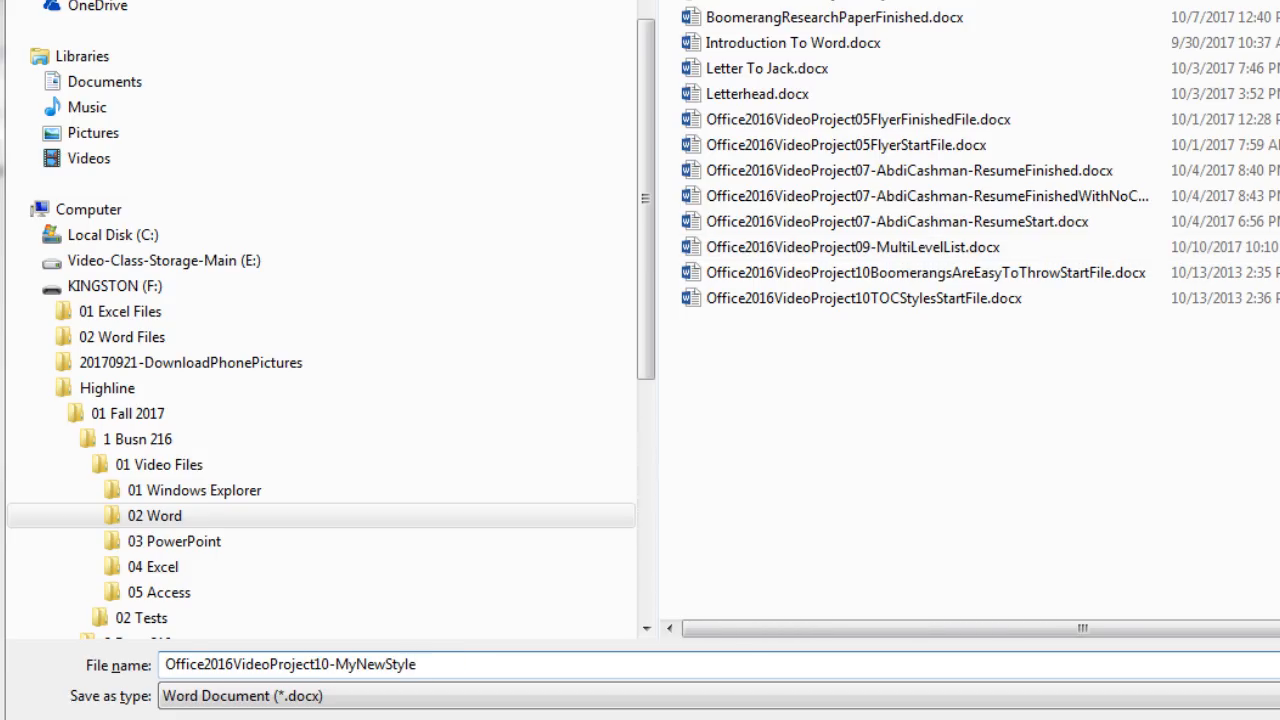
pyautogui.press('Return')
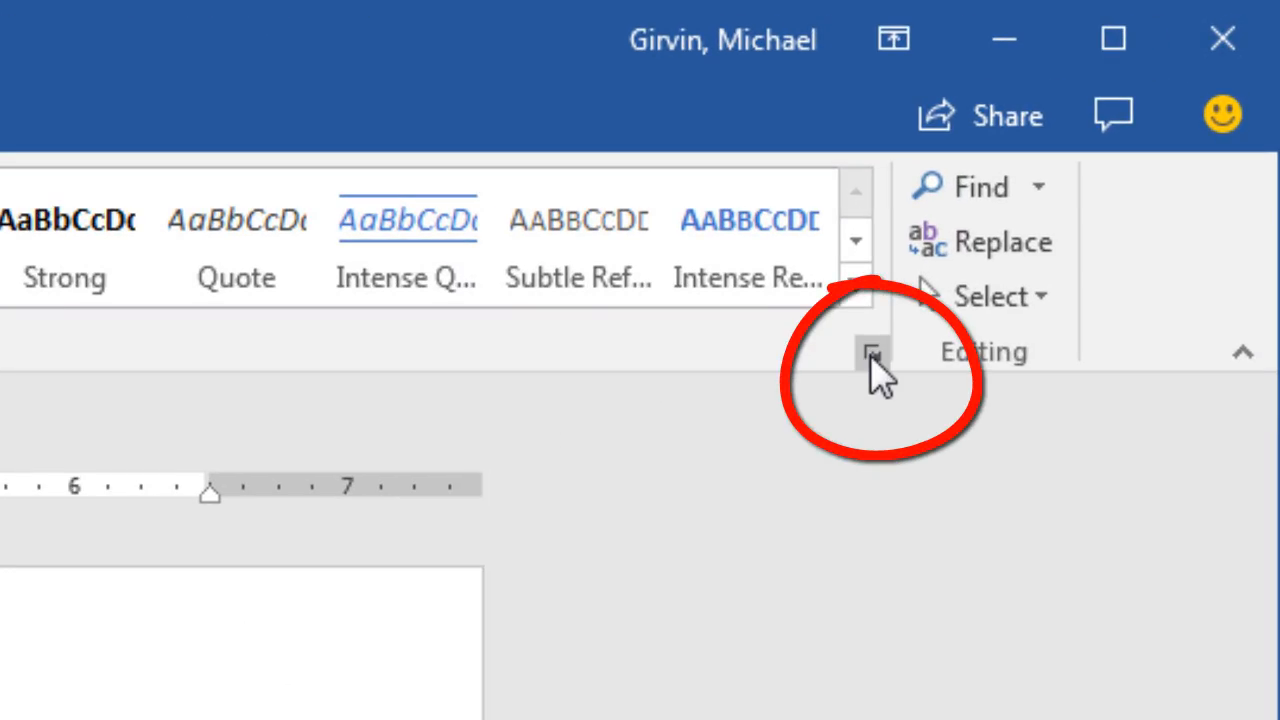
# - Open the full styles list and set it to show all styles in alphabetical order
pyautogui.click(878, 347)
pyautogui.moveTo(920, 266); pyautogui.dragTo(1034, 272)
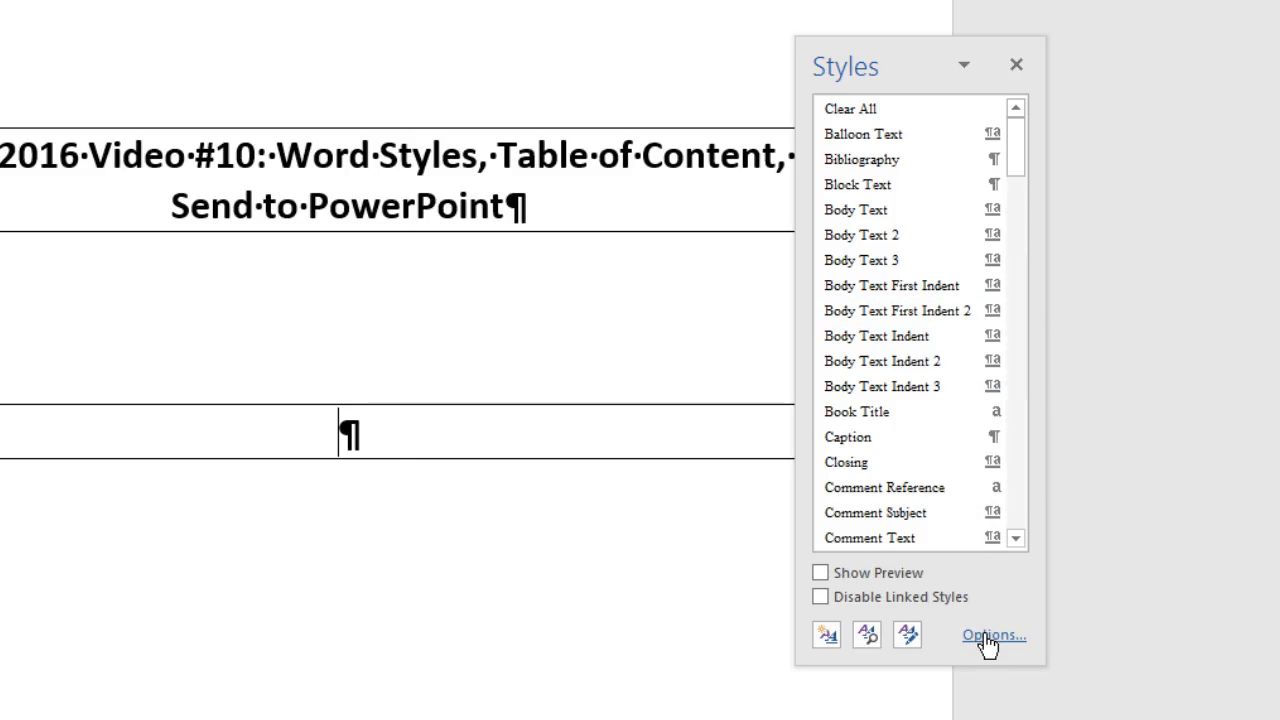
pyautogui.click(988, 645)
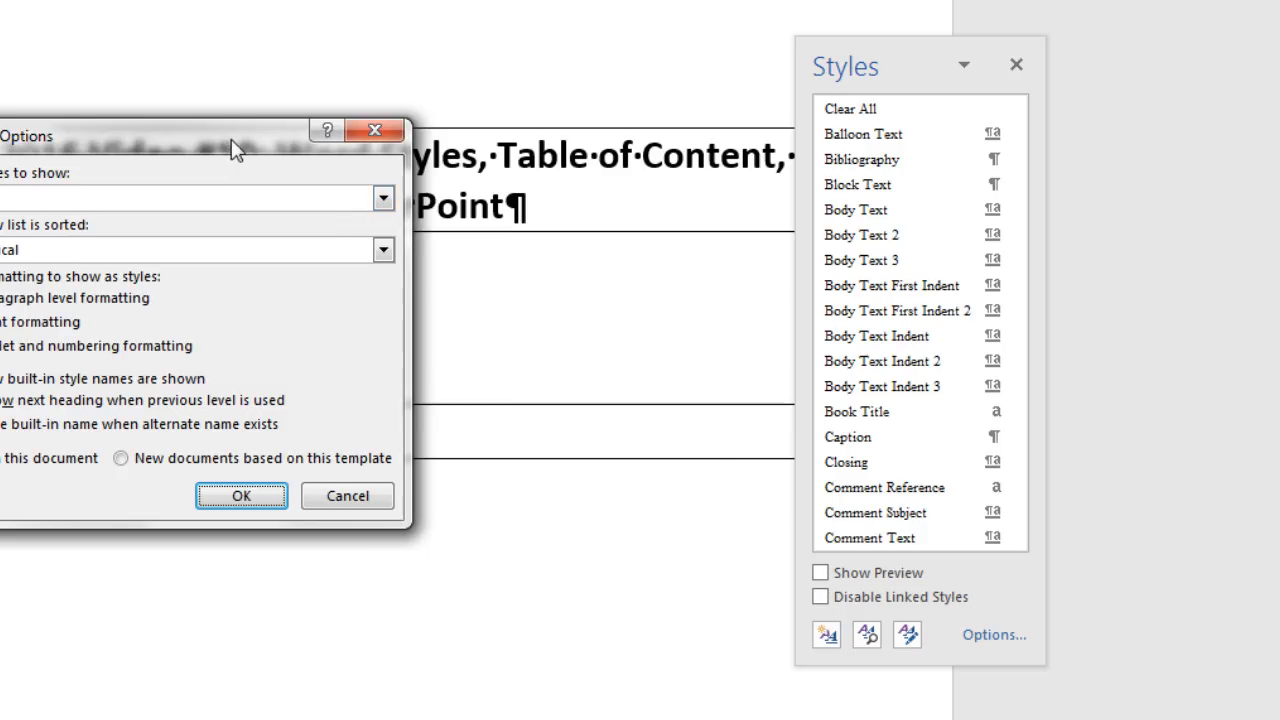
pyautogui.moveTo(227, 138); pyautogui.dragTo(470, 240)
pyautogui.click(298, 303)
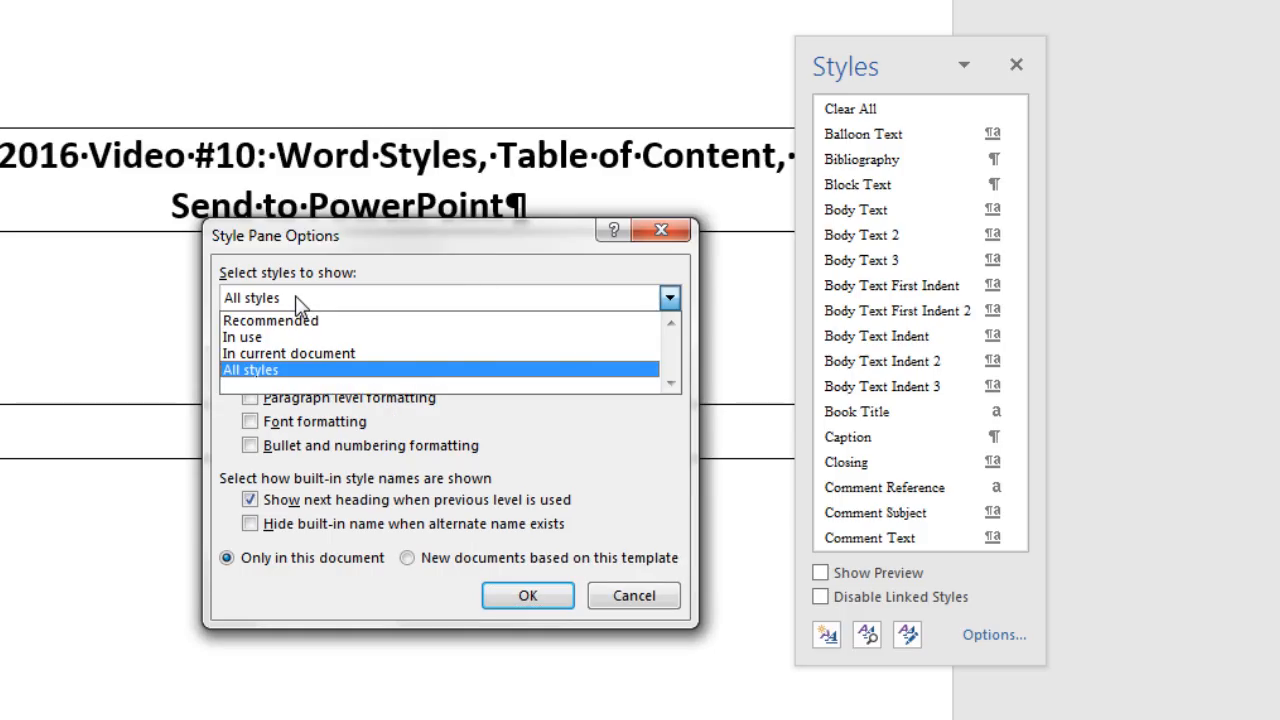
pyautogui.click(268, 378)
pyautogui.click(270, 347)
pyautogui.click(246, 353)
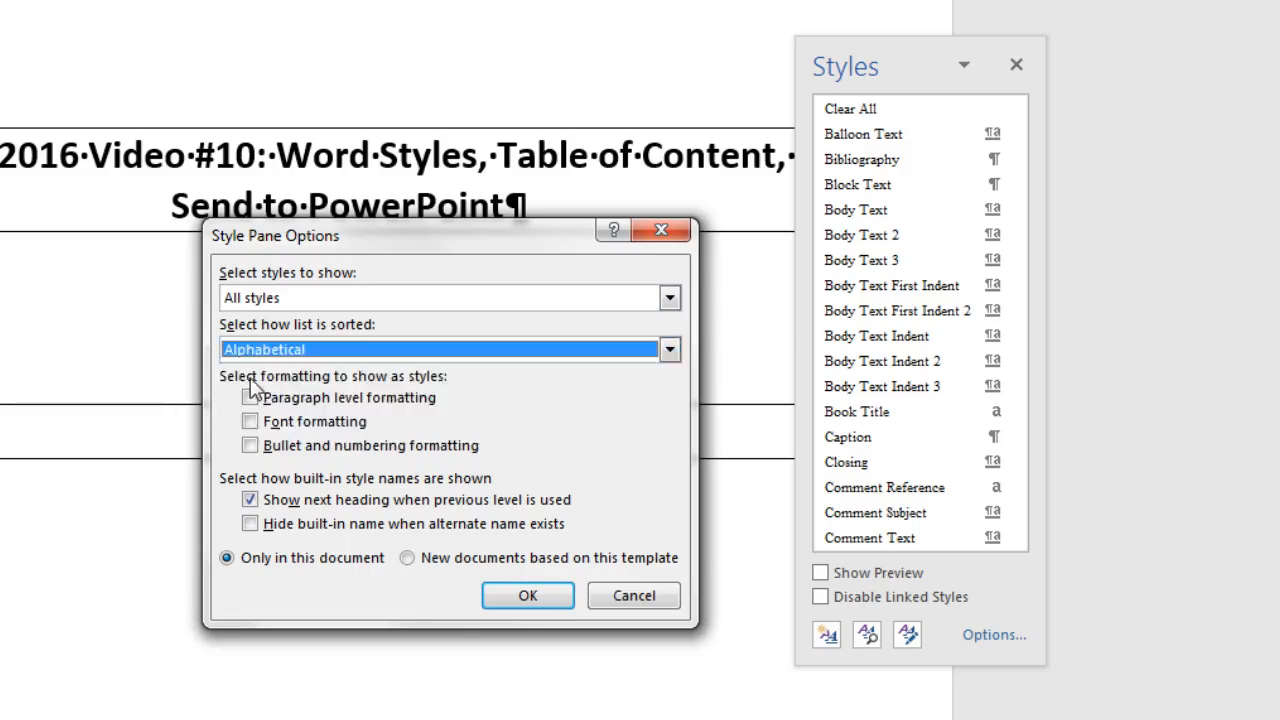
pyautogui.click(506, 598)
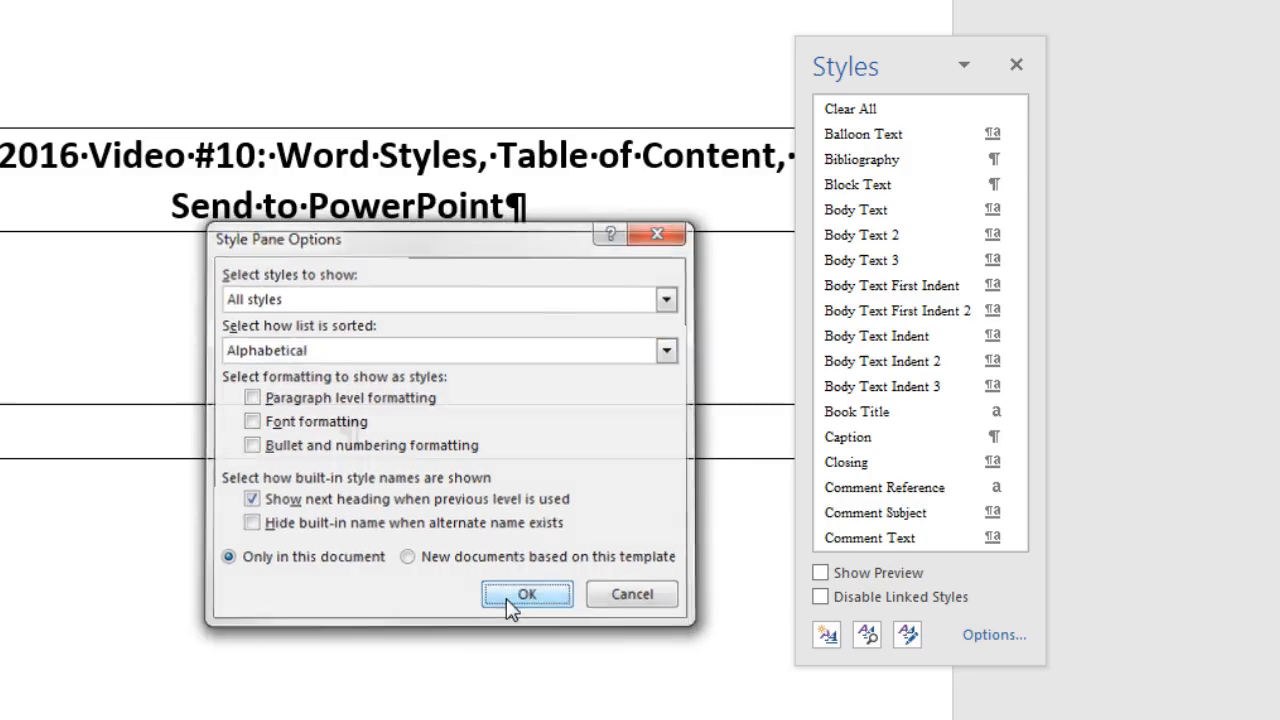
# - Compare the Video Title style in the document and in Normal.dotm using the Organizer, and move the styles list clear of the page
pyautogui.moveTo(1018, 154); pyautogui.dragTo(1029, 537)
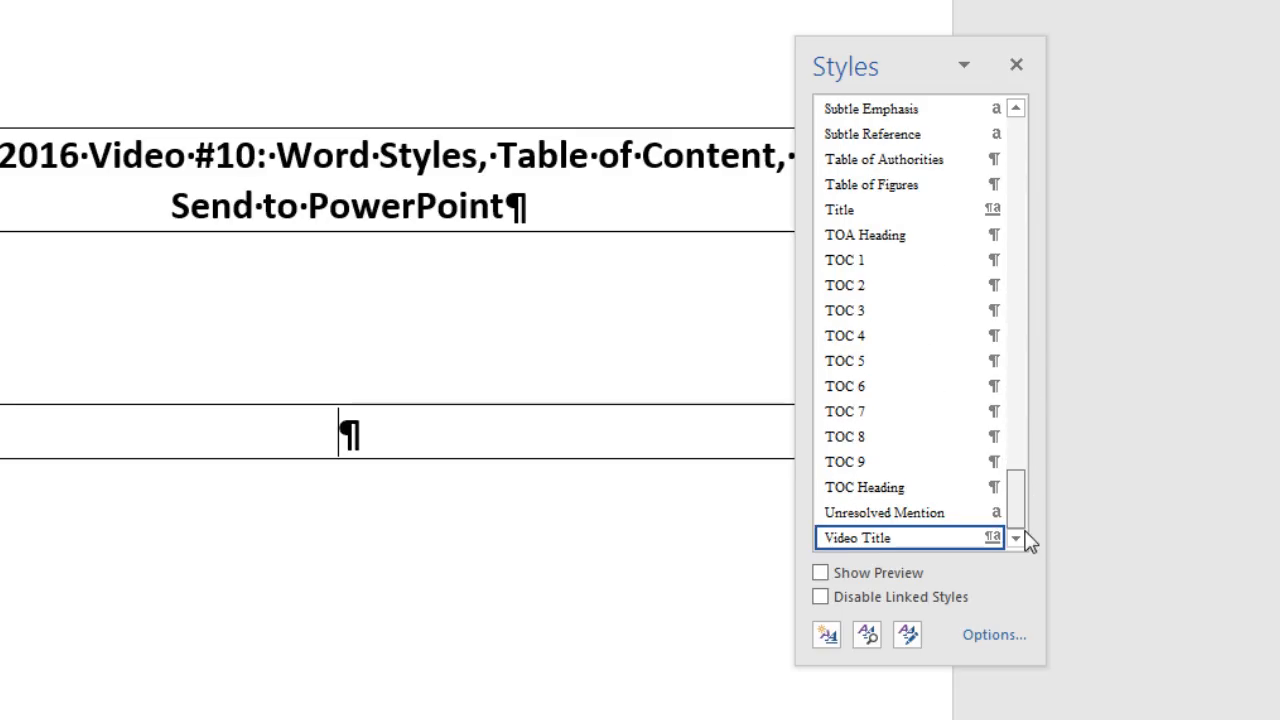
pyautogui.click(911, 640)
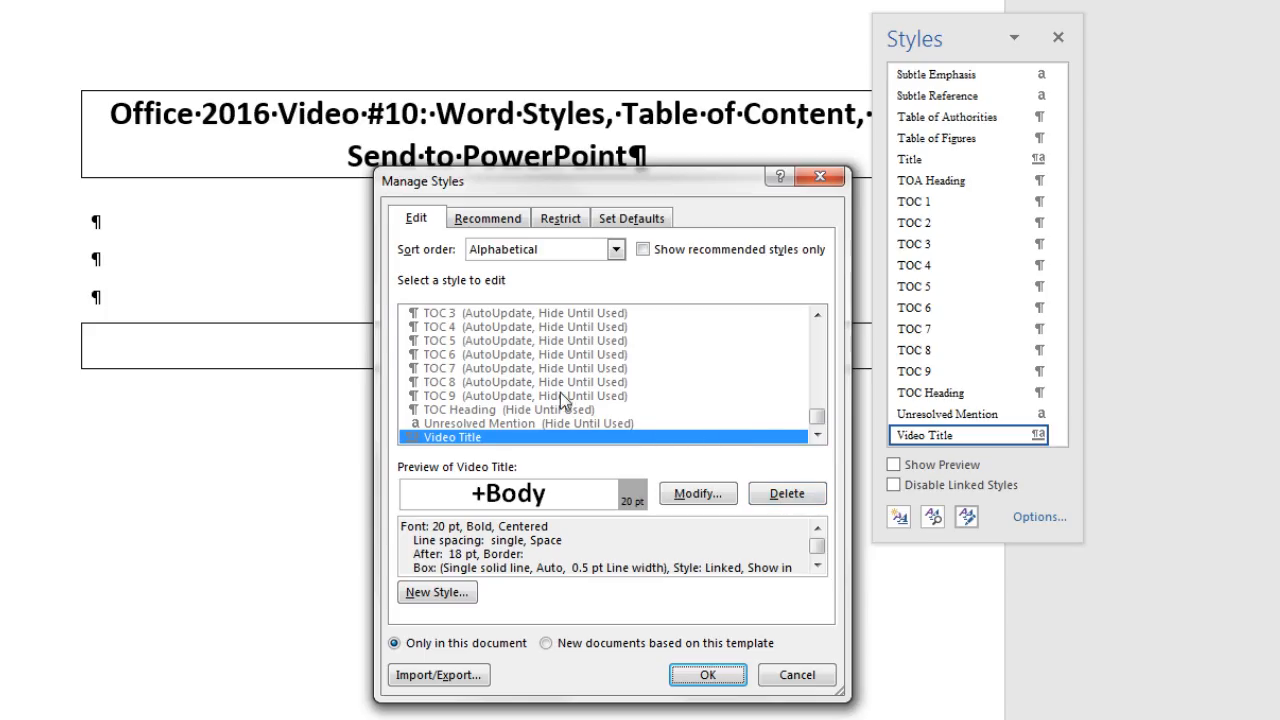
pyautogui.click(455, 684)
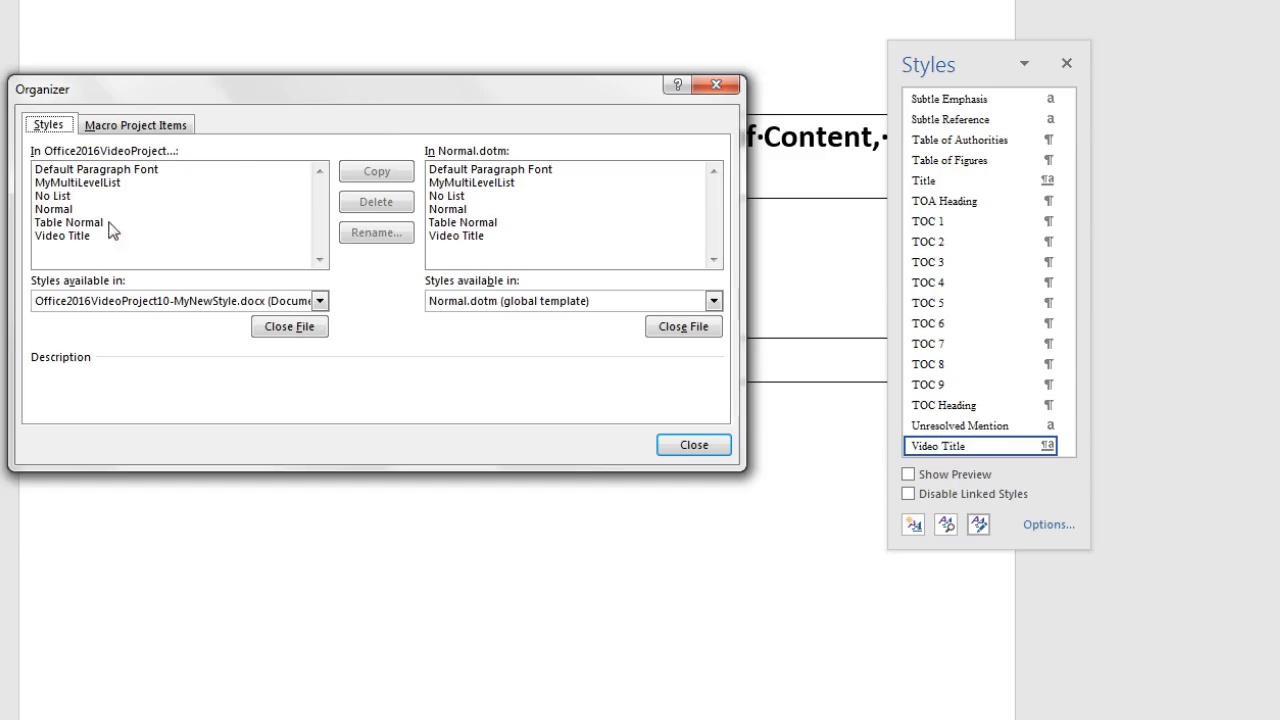
pyautogui.click(79, 238)
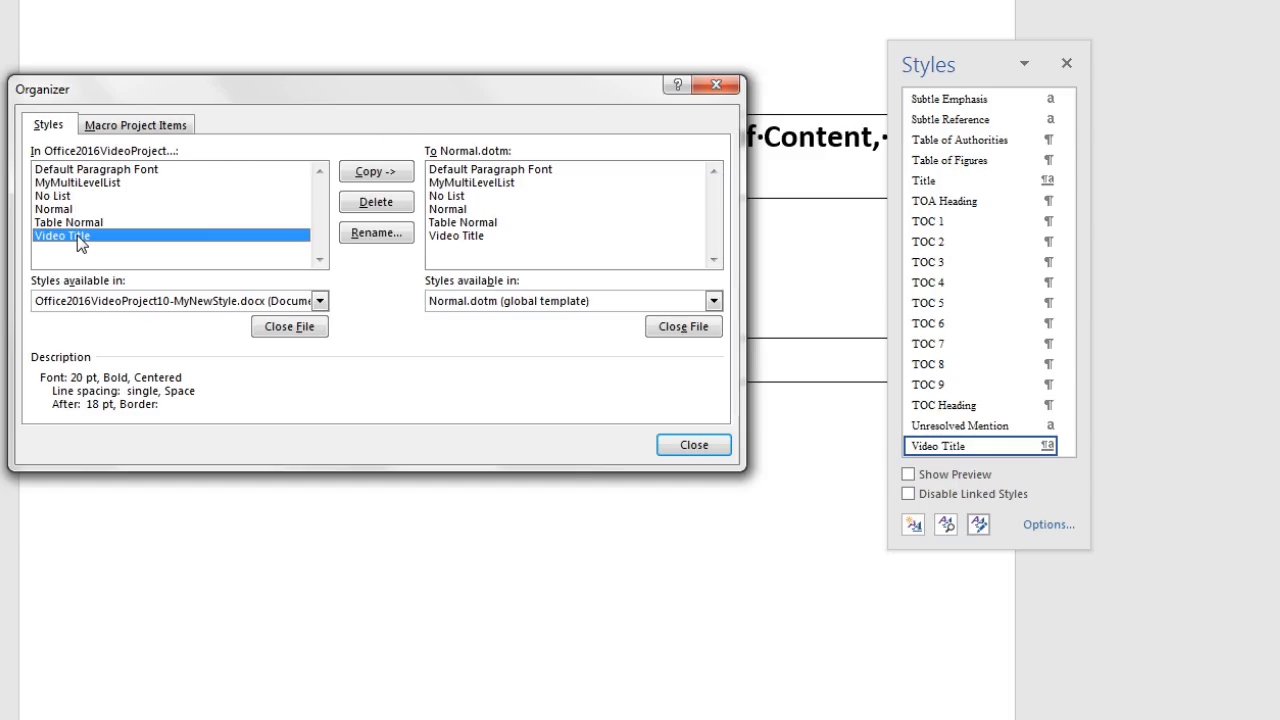
pyautogui.click(462, 237)
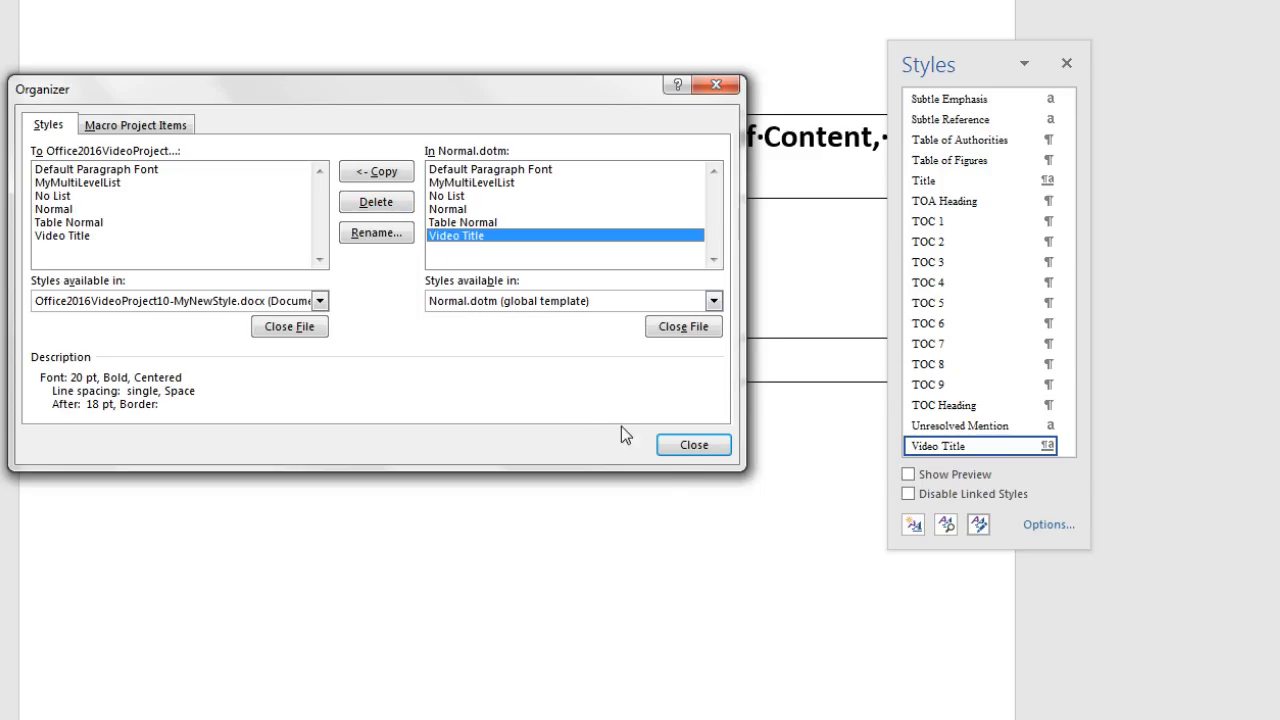
pyautogui.click(702, 455)
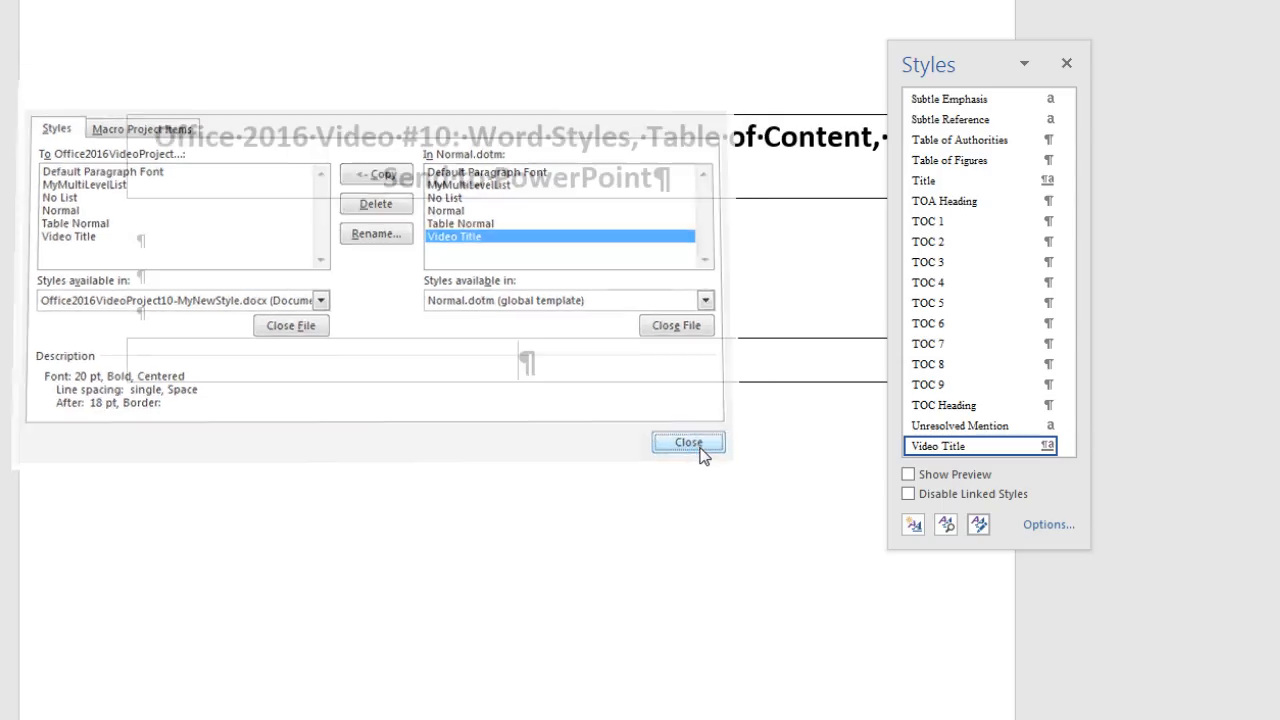
pyautogui.moveTo(963, 57); pyautogui.dragTo(1171, 123)
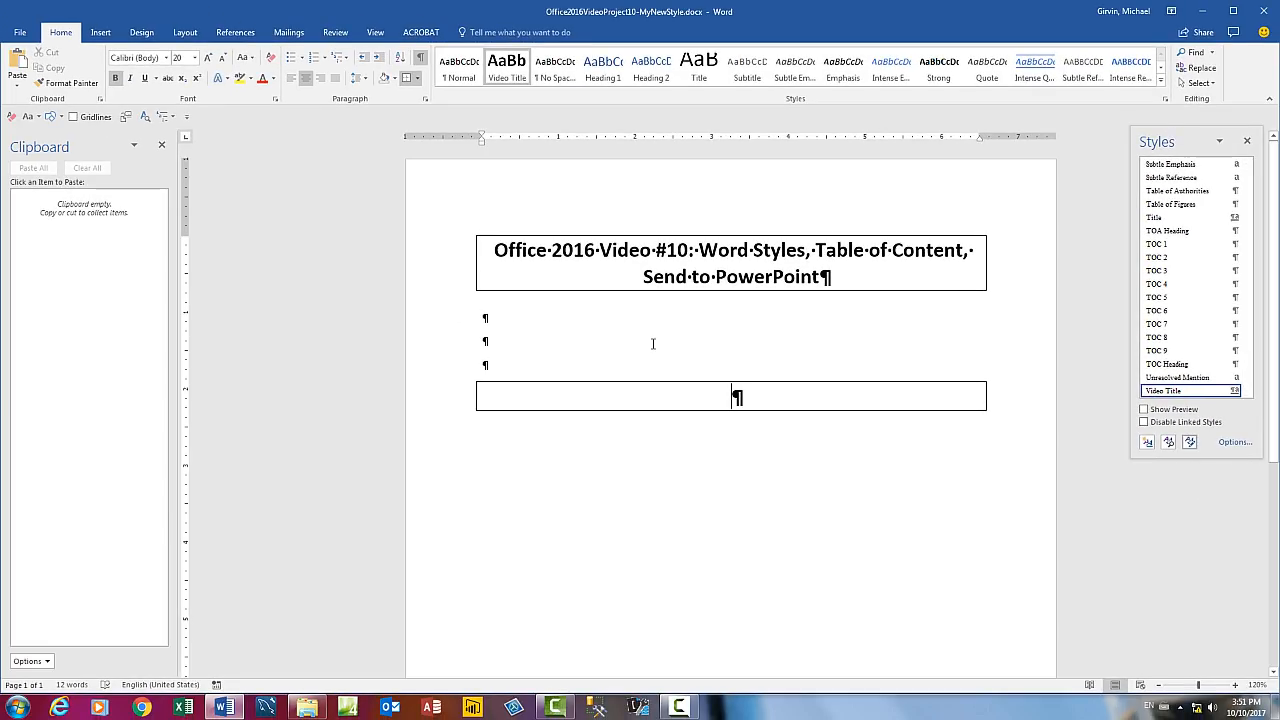
# - Save the document and open Office2016VideoProject10TOCStylesStartFile.docx from the 02 Word folder in File Explorer
pyautogui.hotkey('ctrl', 's')
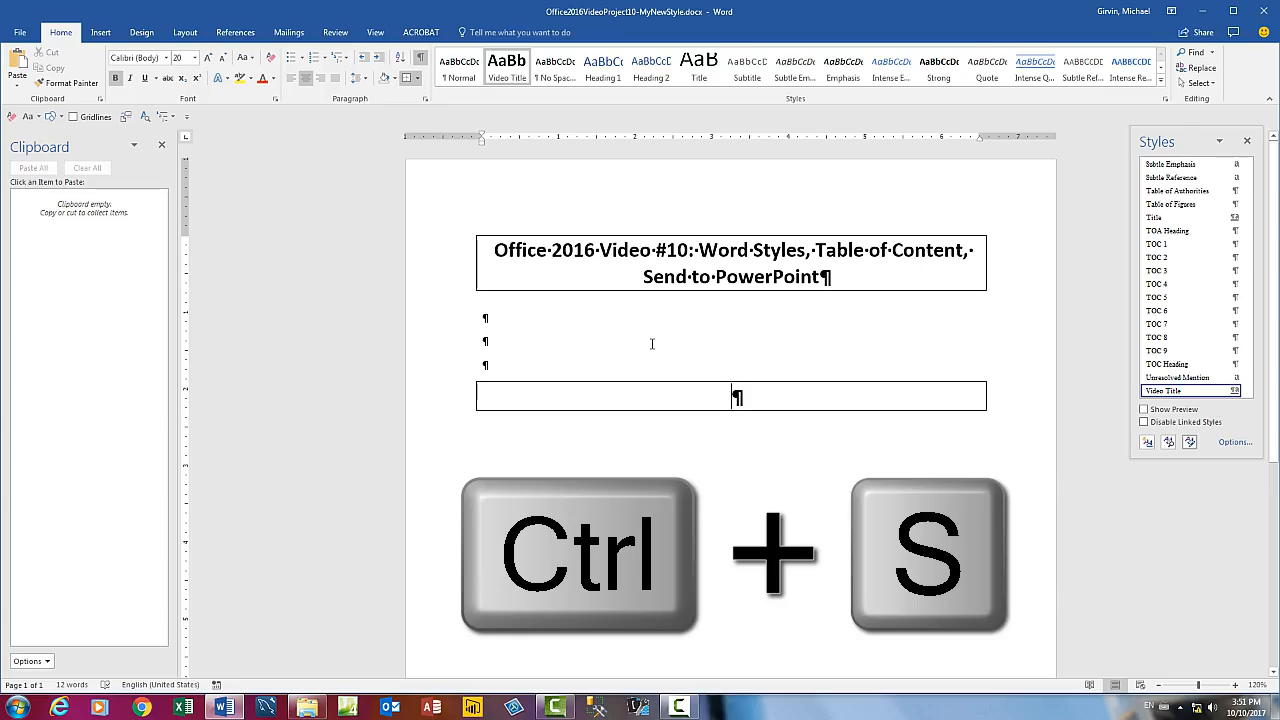
pyautogui.hotkey('alt', 'Tab')
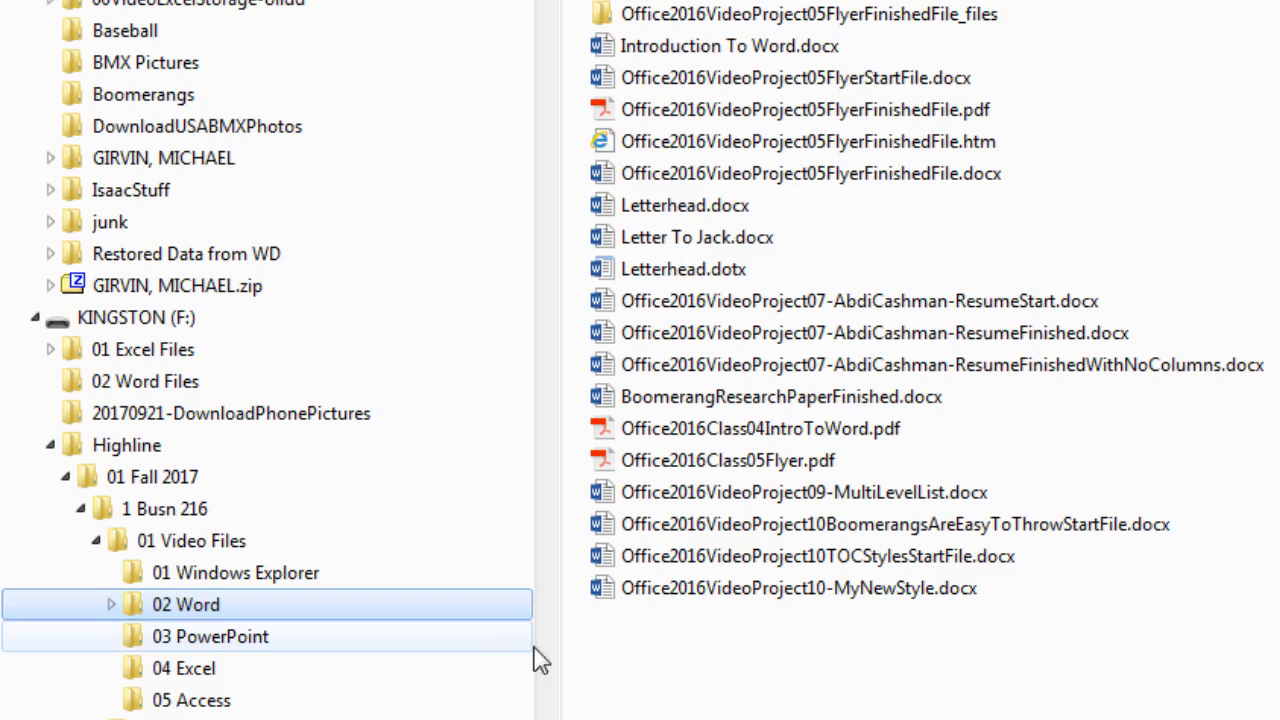
pyautogui.click(872, 566)
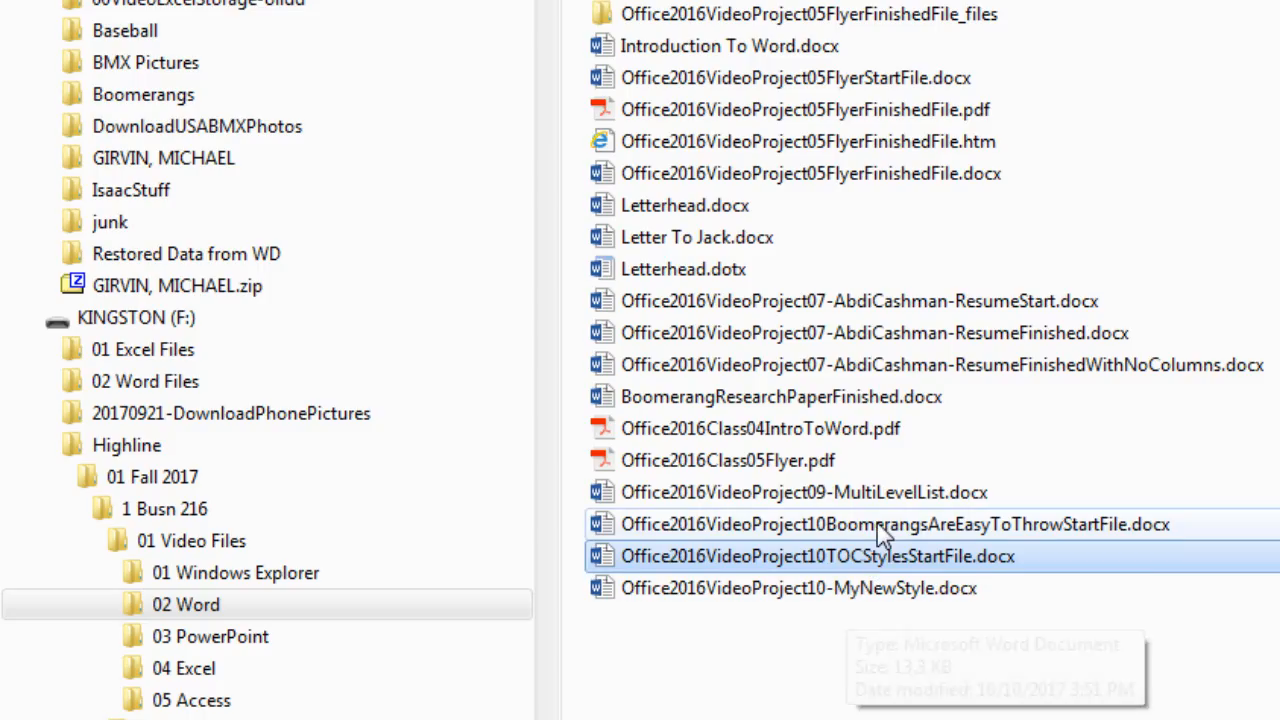
pyautogui.click(1150, 524)
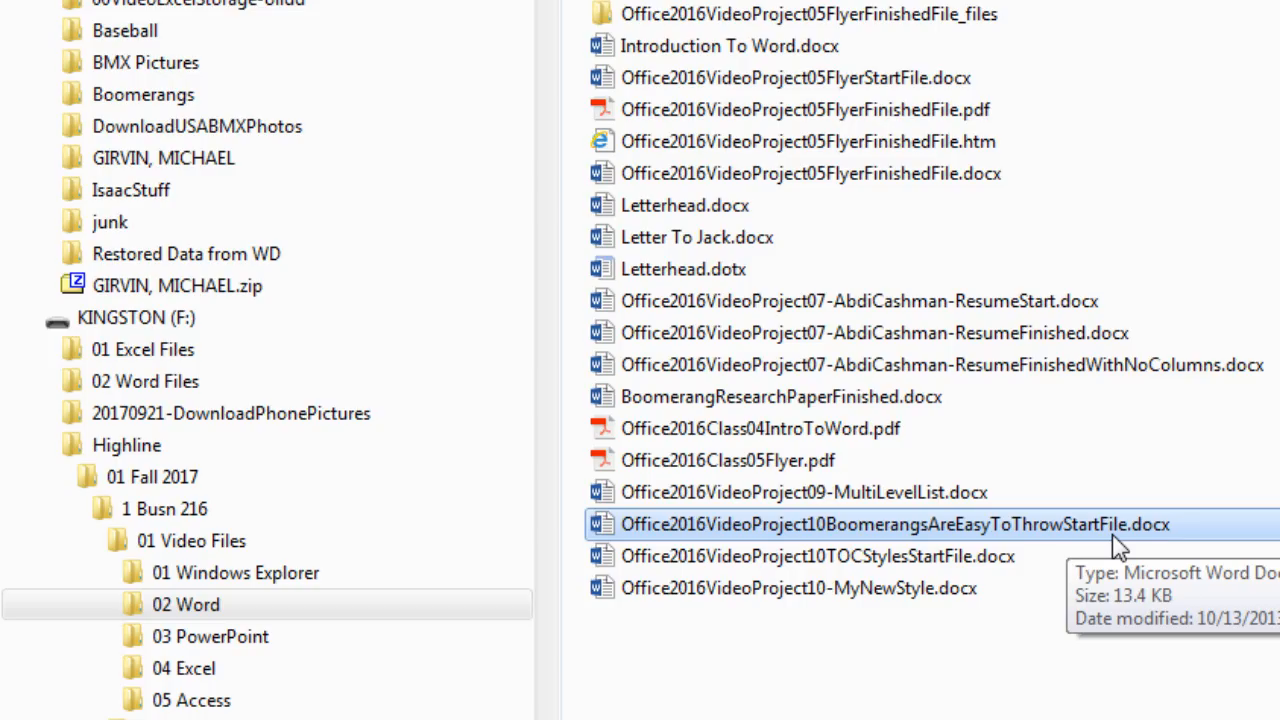
pyautogui.doubleClick(866, 566)
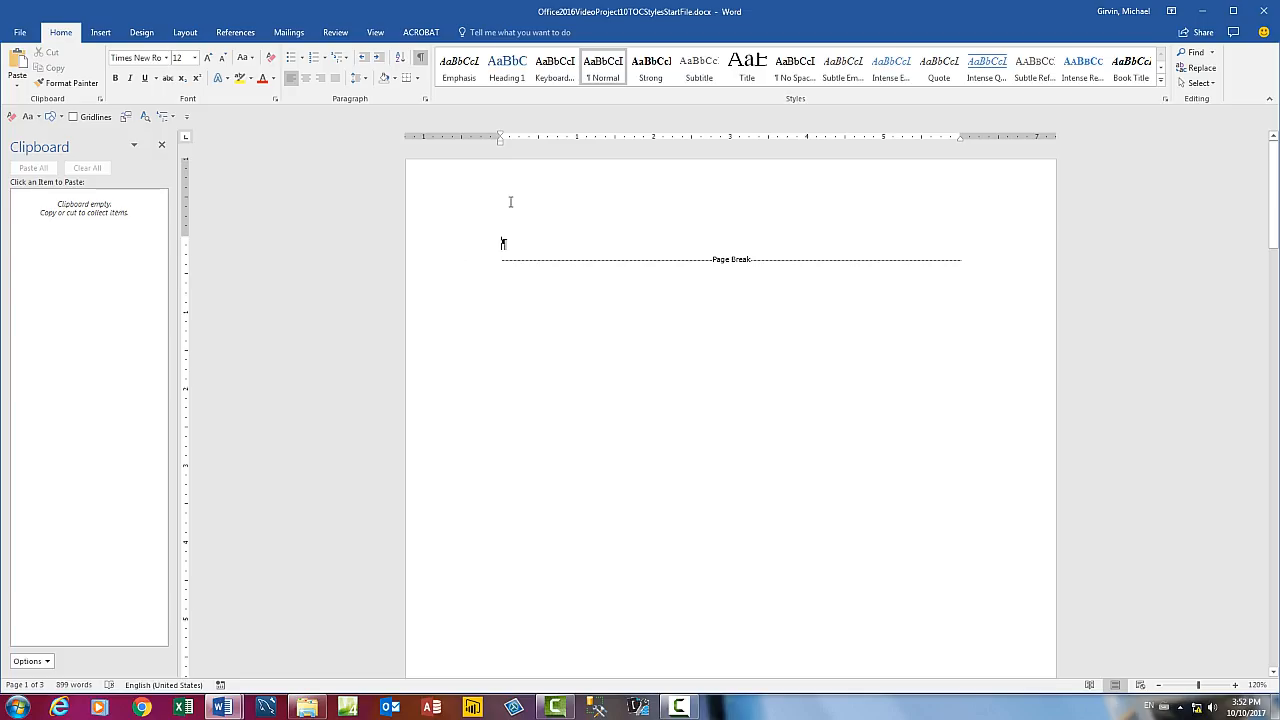
# - Toggle the formatting marks off and on, and examine the large headings from Introduction through Worksheet, Sheet Tab, Workbook
pyautogui.click(420, 62)
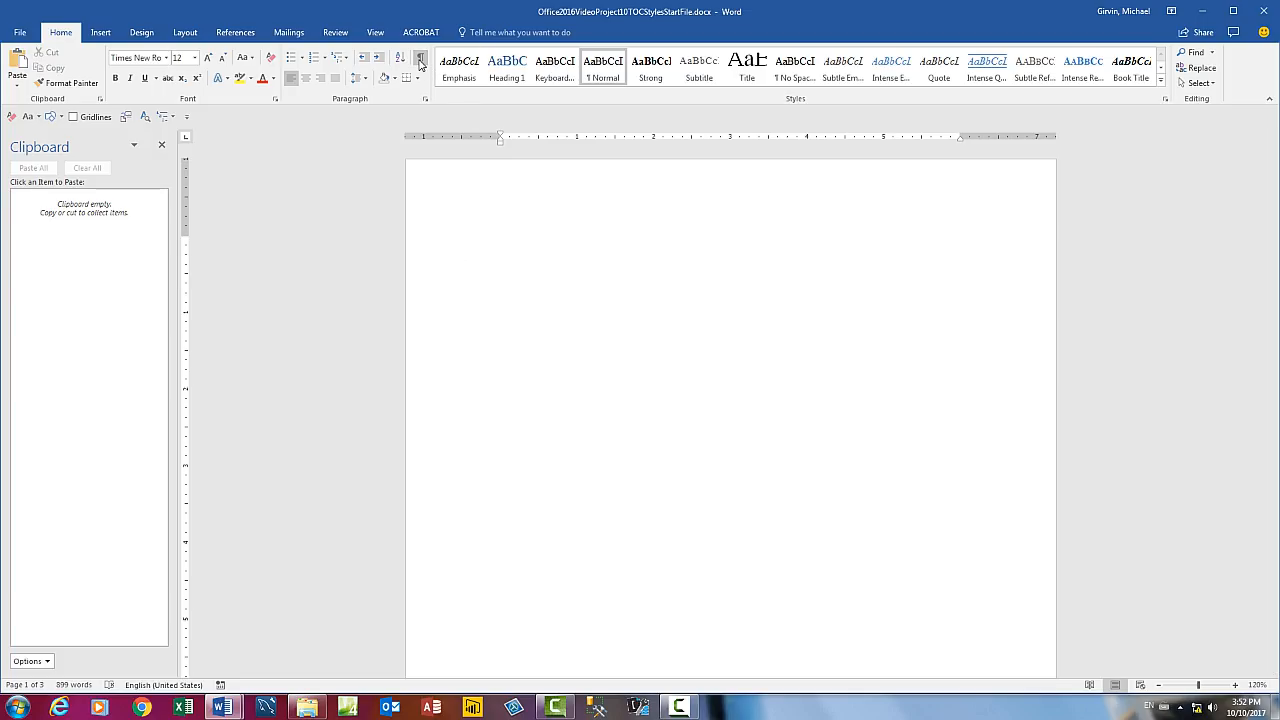
pyautogui.click(420, 62)
pyautogui.scroll(-10, 534, 330)
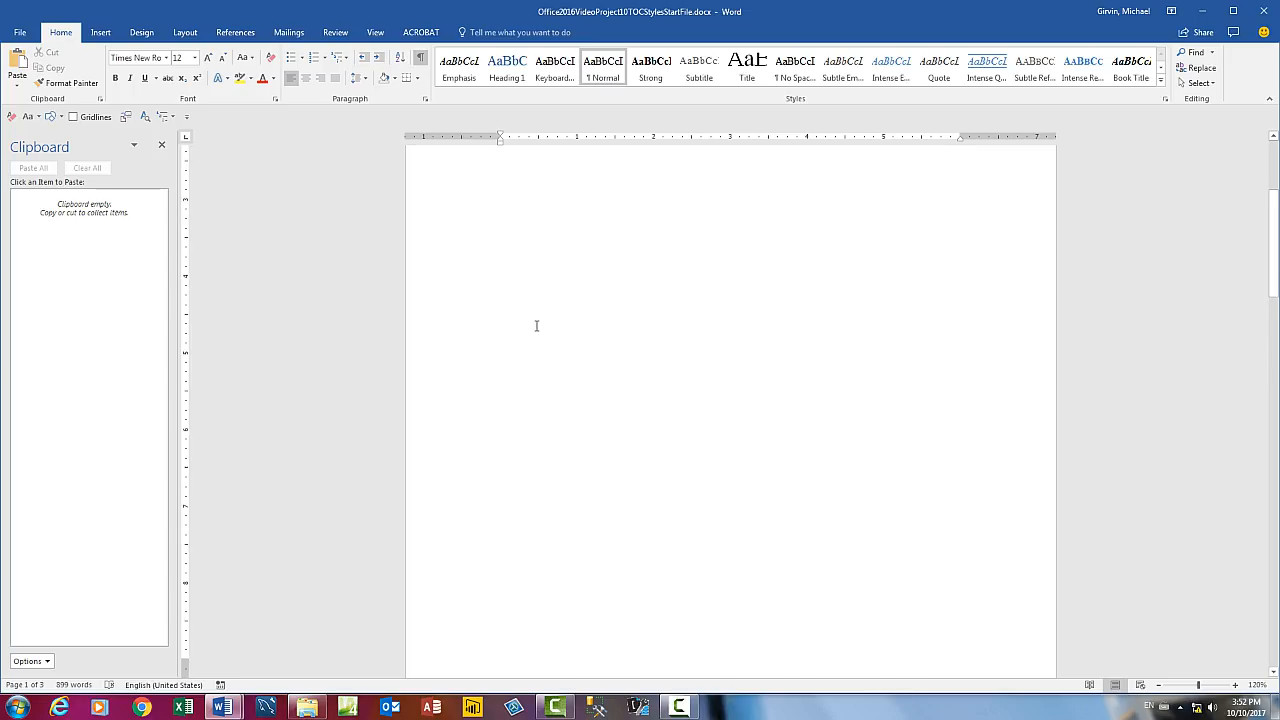
pyautogui.scroll(-3, 534, 337)
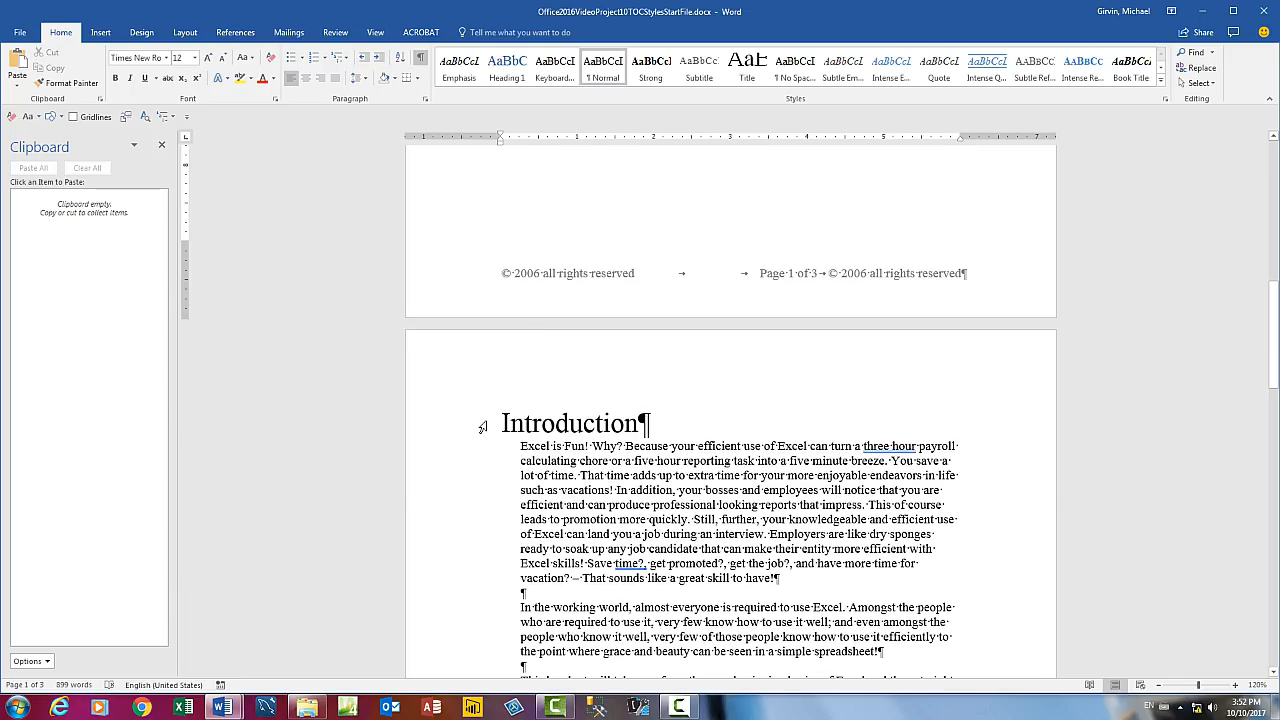
pyautogui.click(453, 436)
pyautogui.scroll(-4, 451, 470)
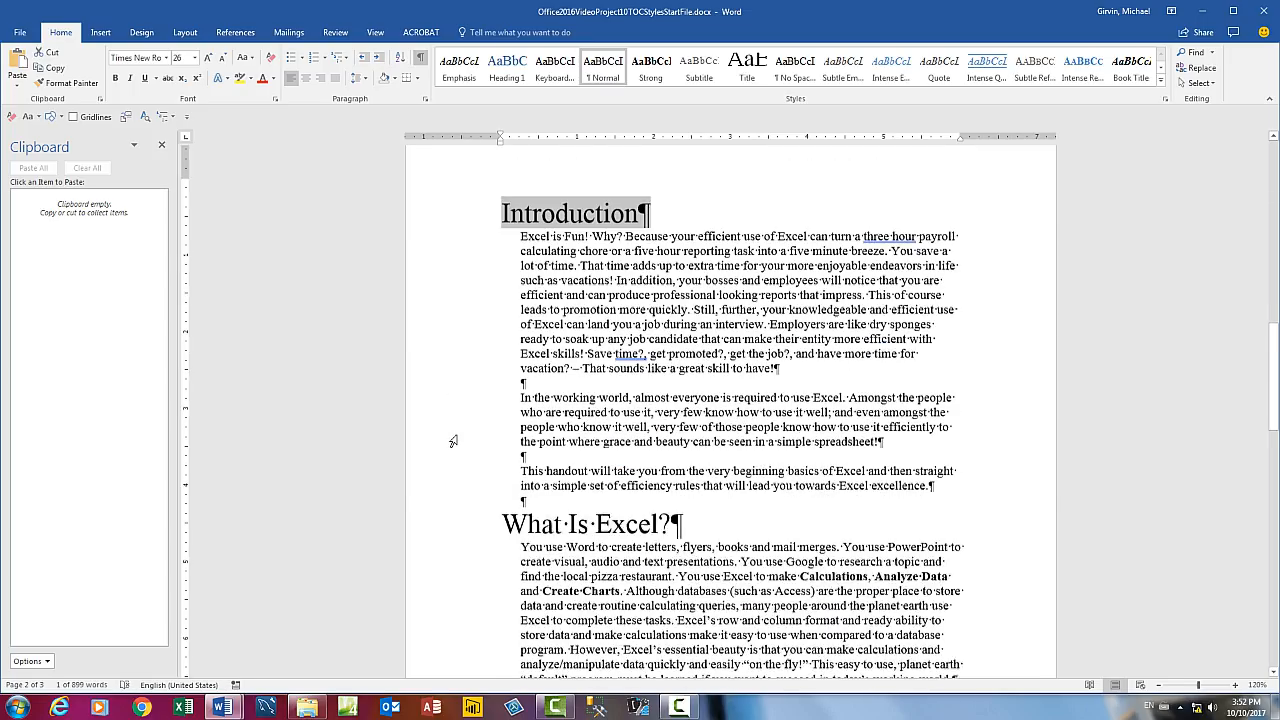
pyautogui.click(446, 514)
pyautogui.scroll(-7, 445, 500)
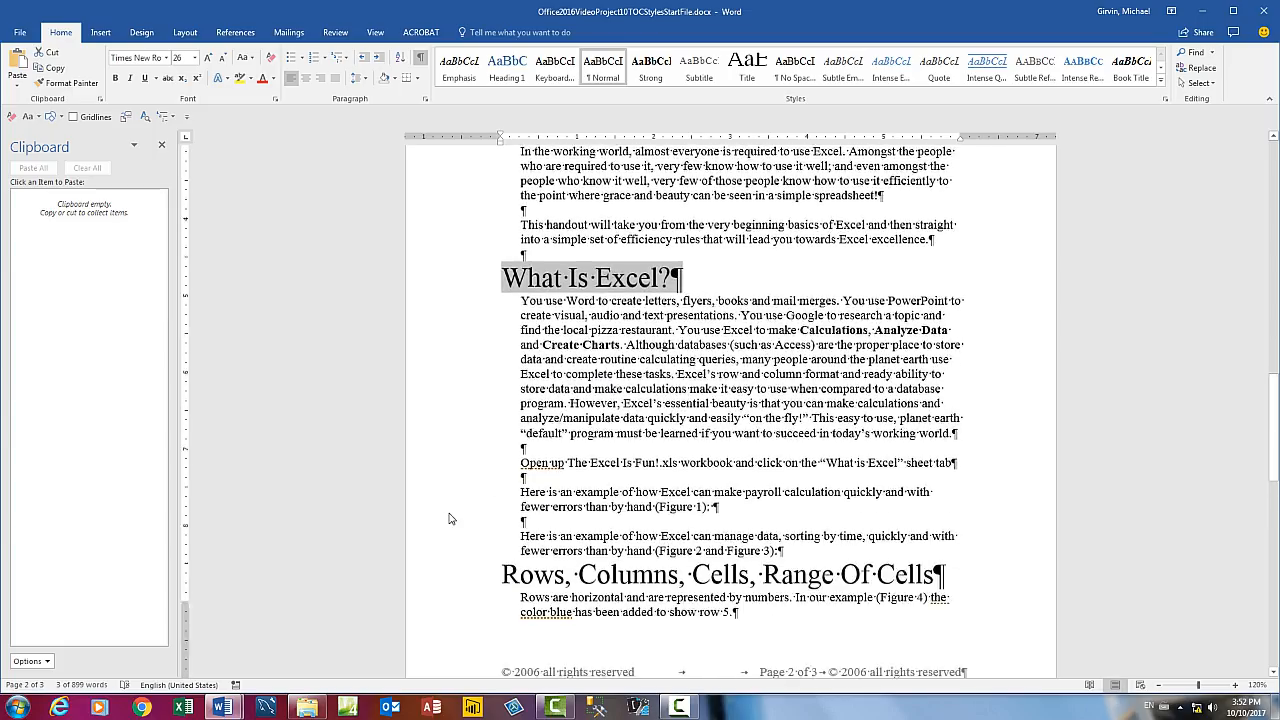
pyautogui.click(447, 392)
pyautogui.scroll(-7, 460, 410)
pyautogui.scroll(-2, 460, 400)
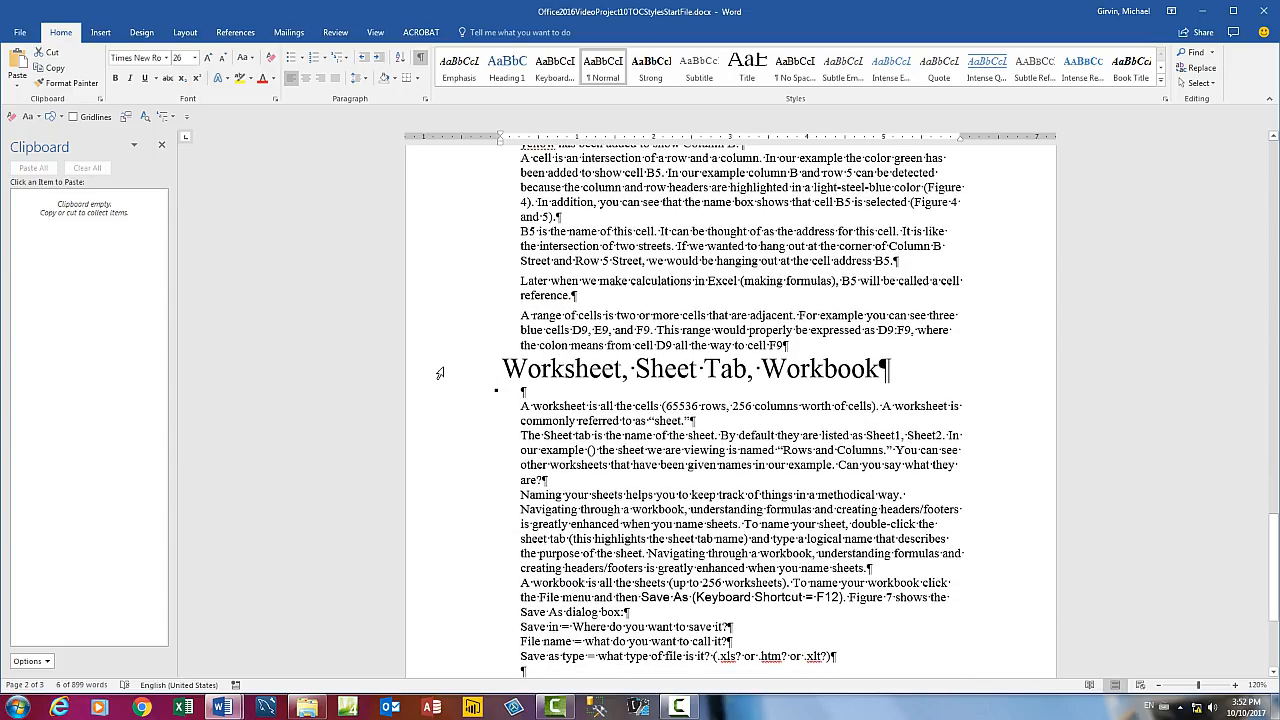
pyautogui.click(440, 375)
pyautogui.scroll(-3, 447, 388)
pyautogui.scroll(-3, 447, 388)
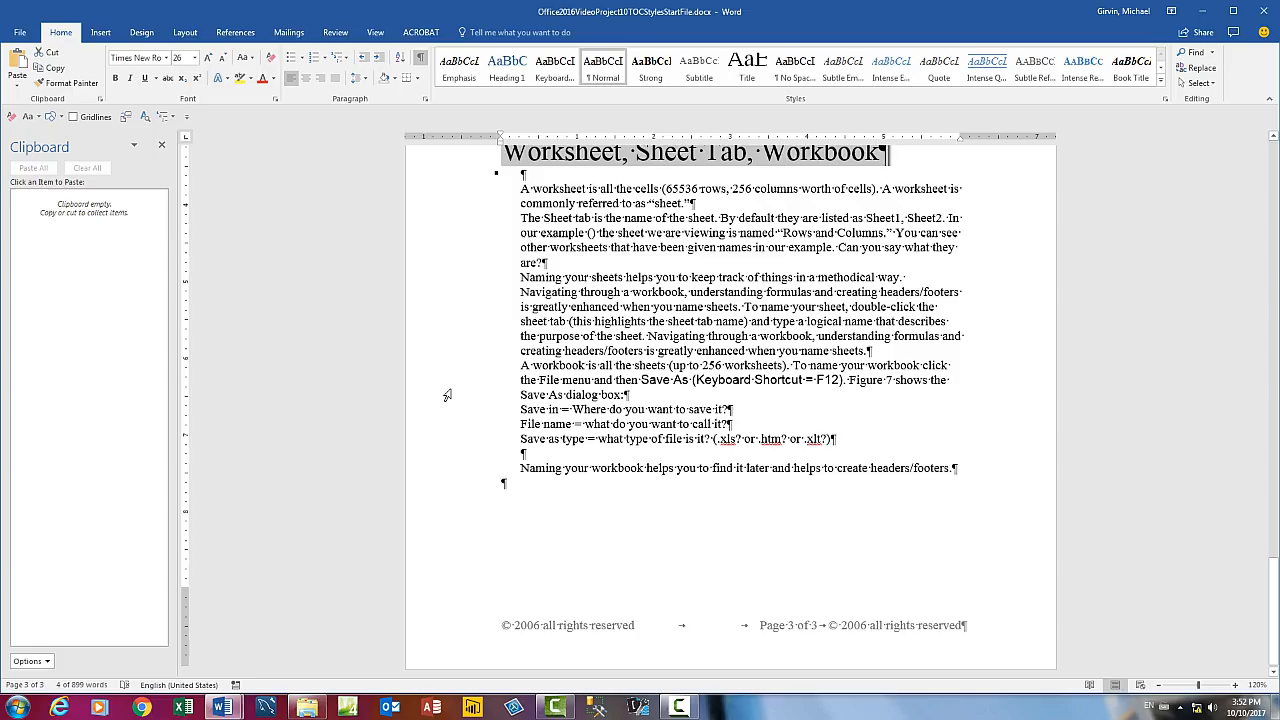
pyautogui.scroll(4, 445, 408)
pyautogui.scroll(15, 445, 408)
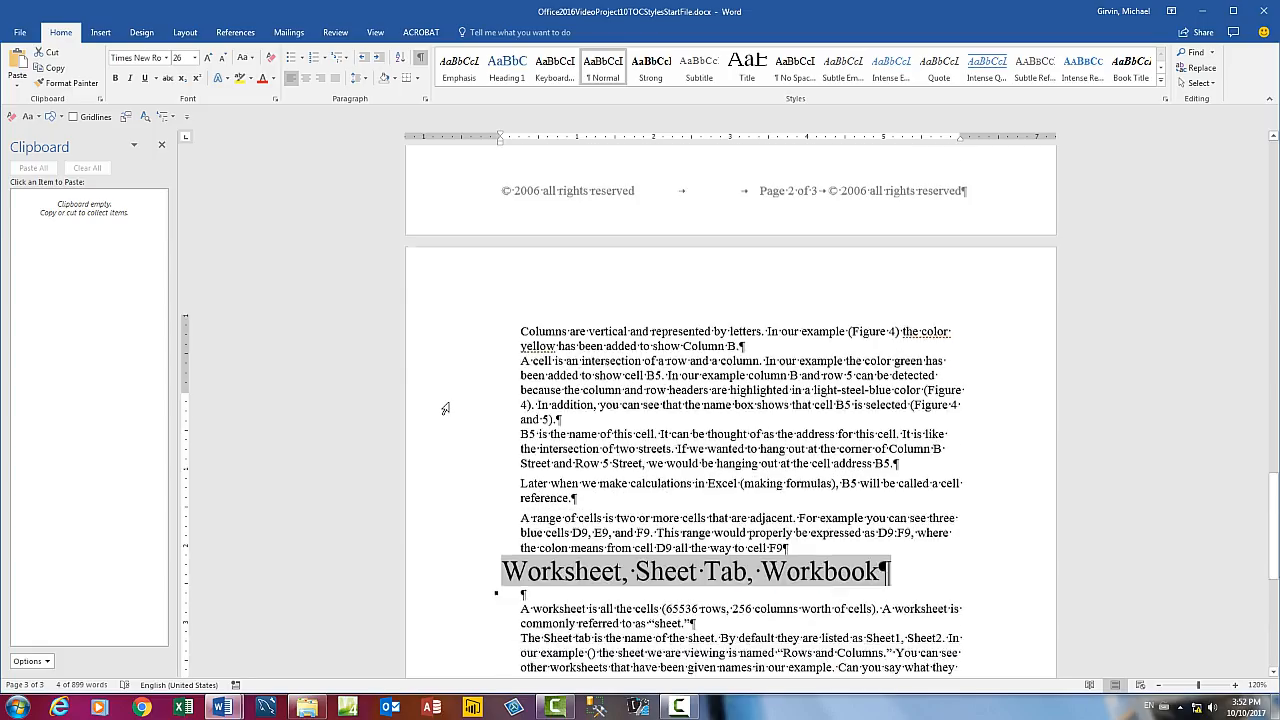
pyautogui.scroll(5, 445, 408)
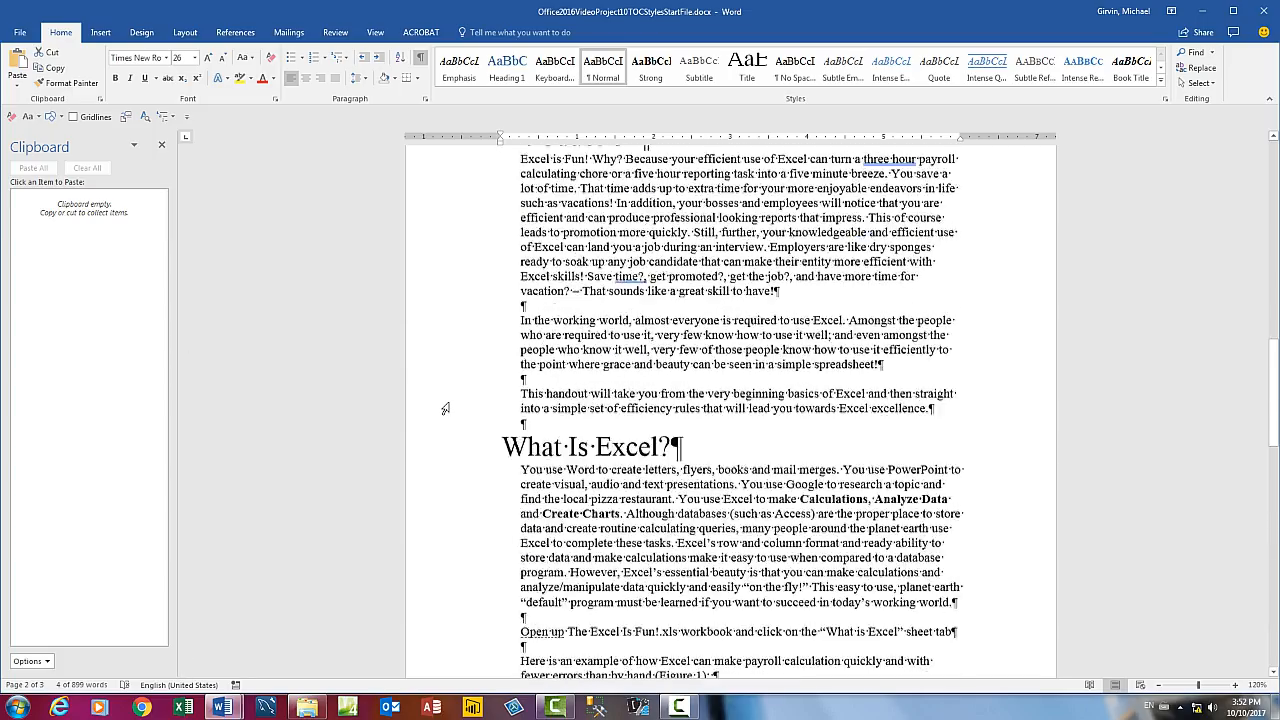
pyautogui.scroll(20, 445, 408)
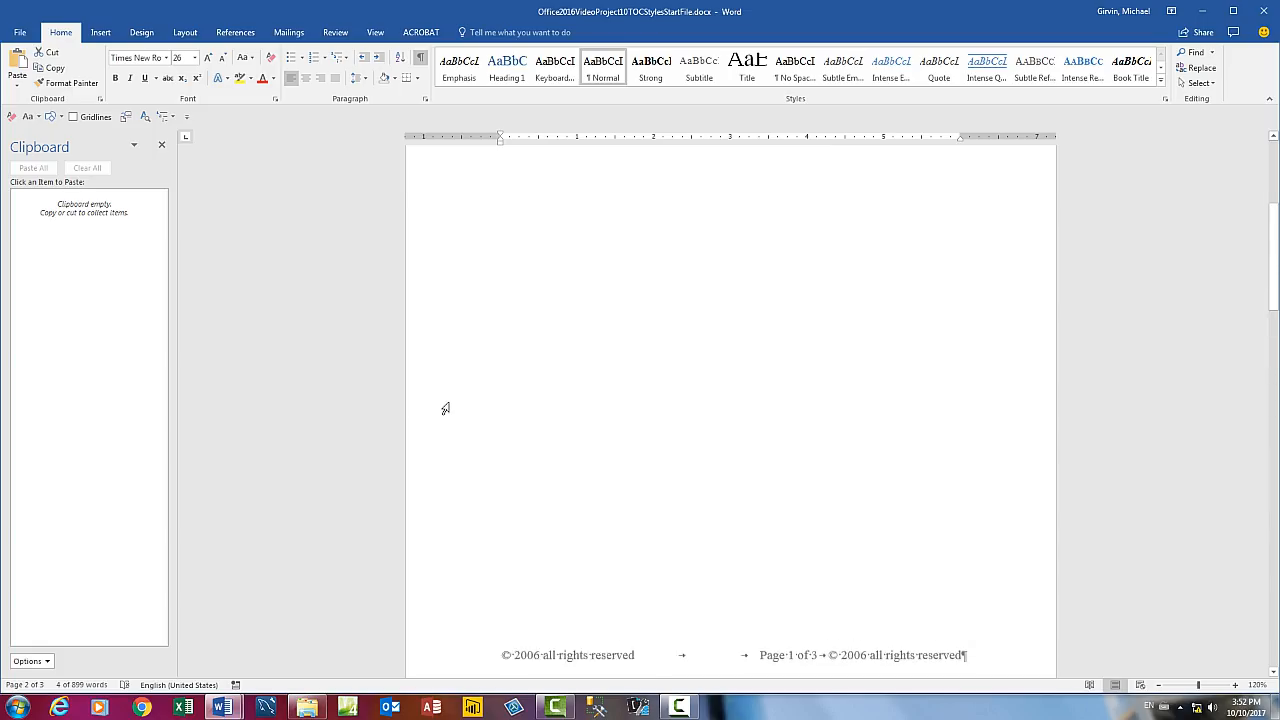
# - Place the cursor in the first empty paragraph and examine the built-in table of contents layouts, including Automatic Table 2, without inserting one
pyautogui.click(522, 246)
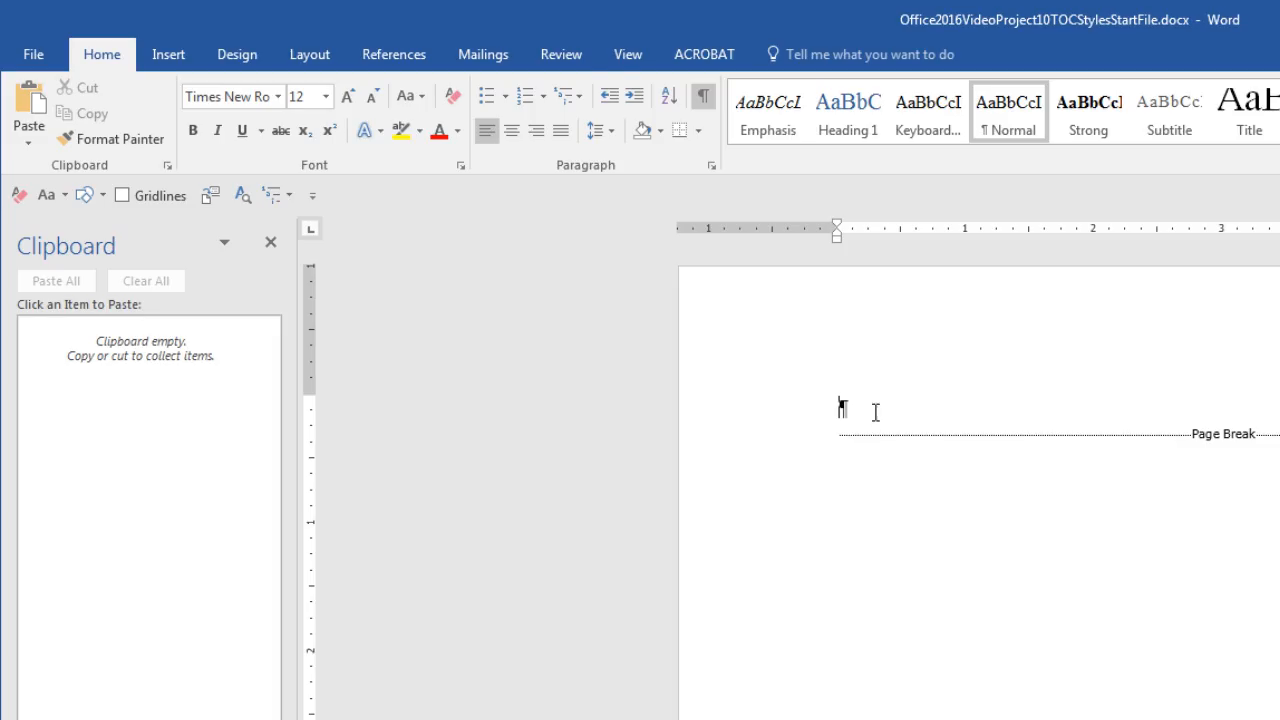
pyautogui.click(417, 64)
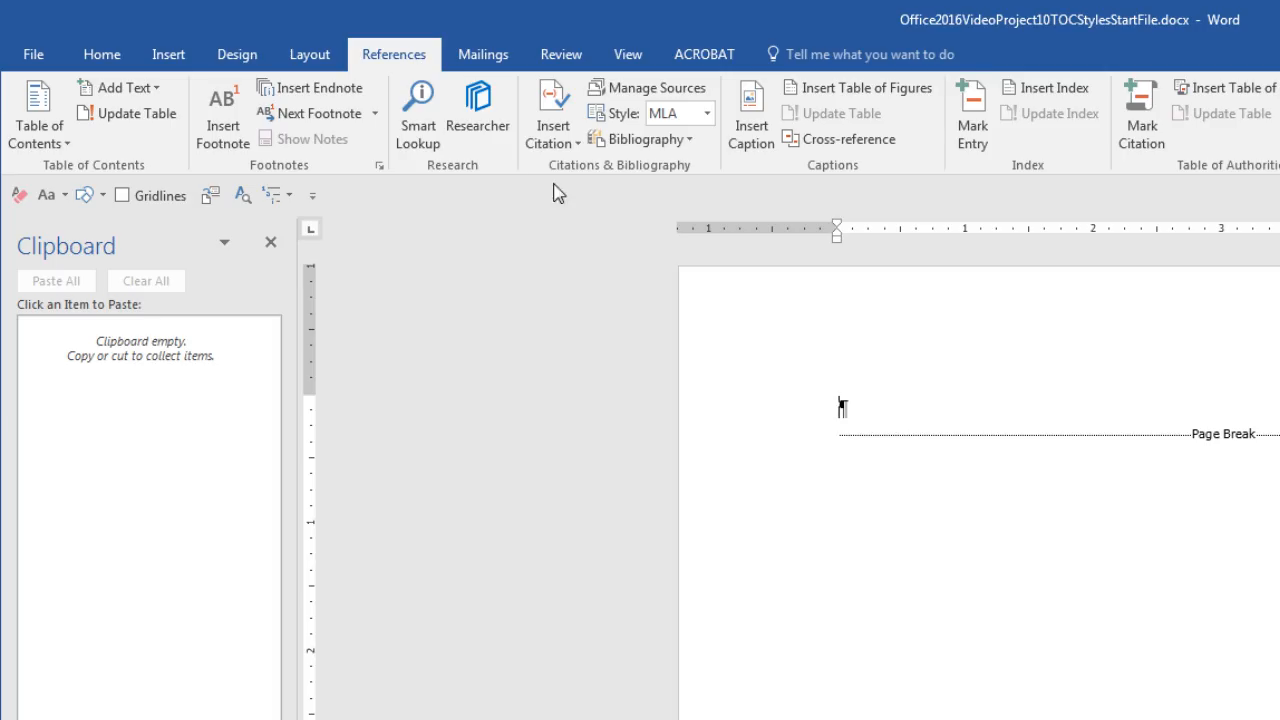
pyautogui.click(66, 142)
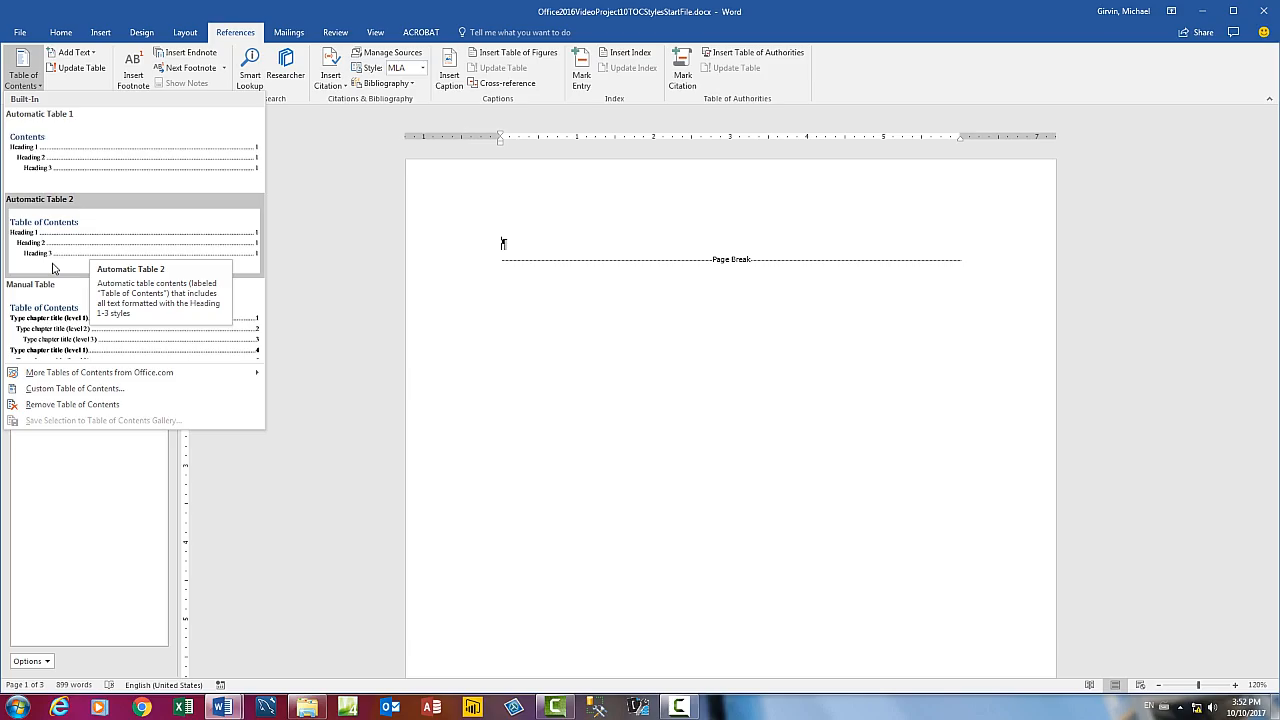
pyautogui.click(173, 523)
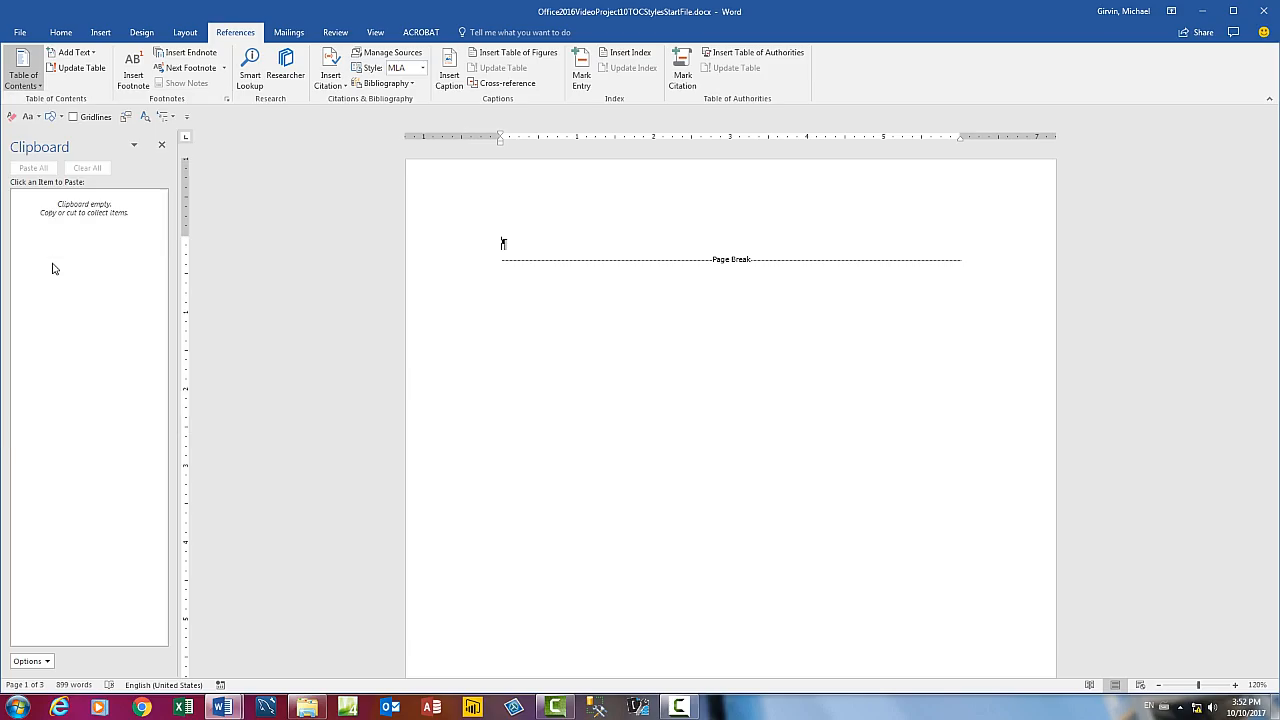
# - Apply the Heading 1 style to the Introduction heading on the second page
pyautogui.click(58, 33)
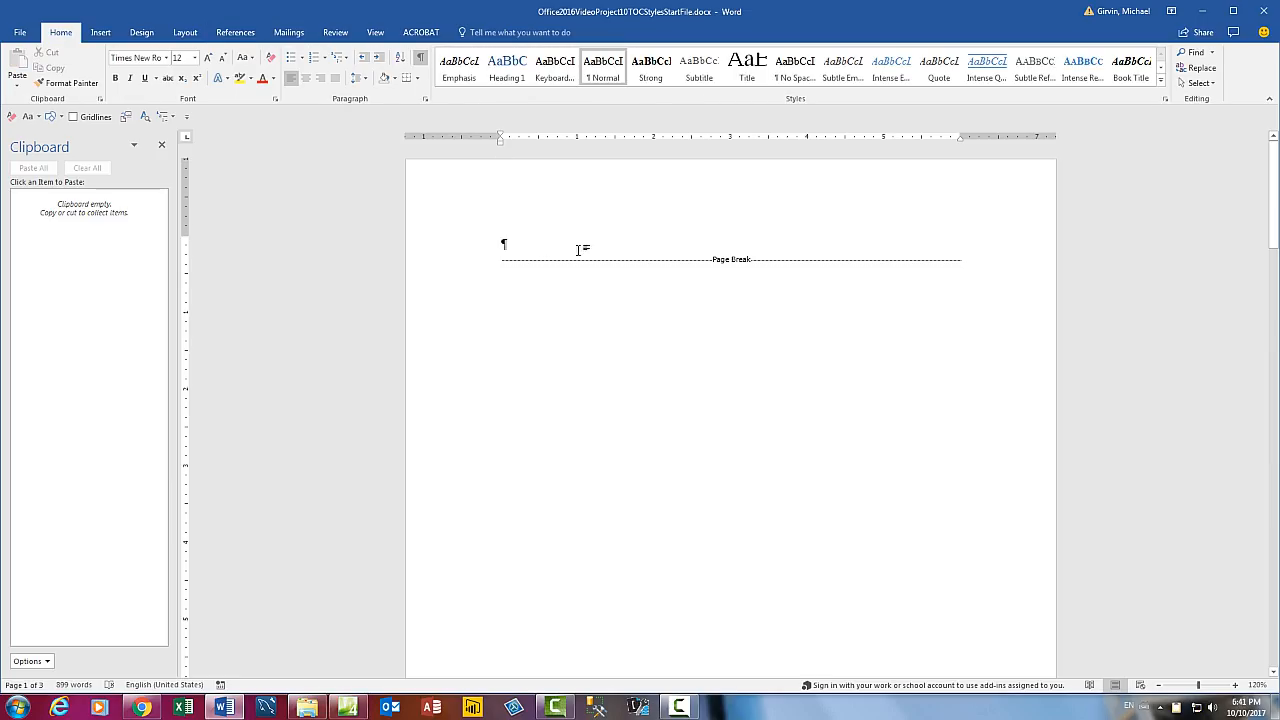
pyautogui.scroll(-10, 500, 357)
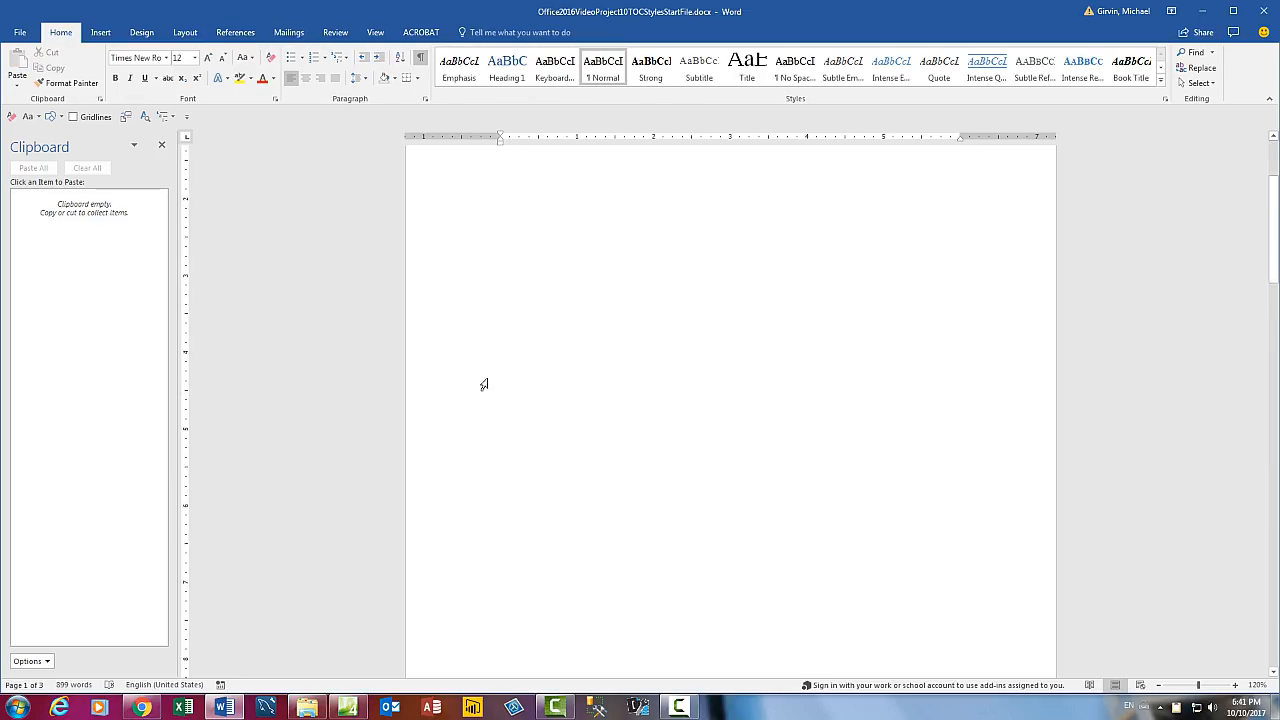
pyautogui.scroll(-3, 456, 360)
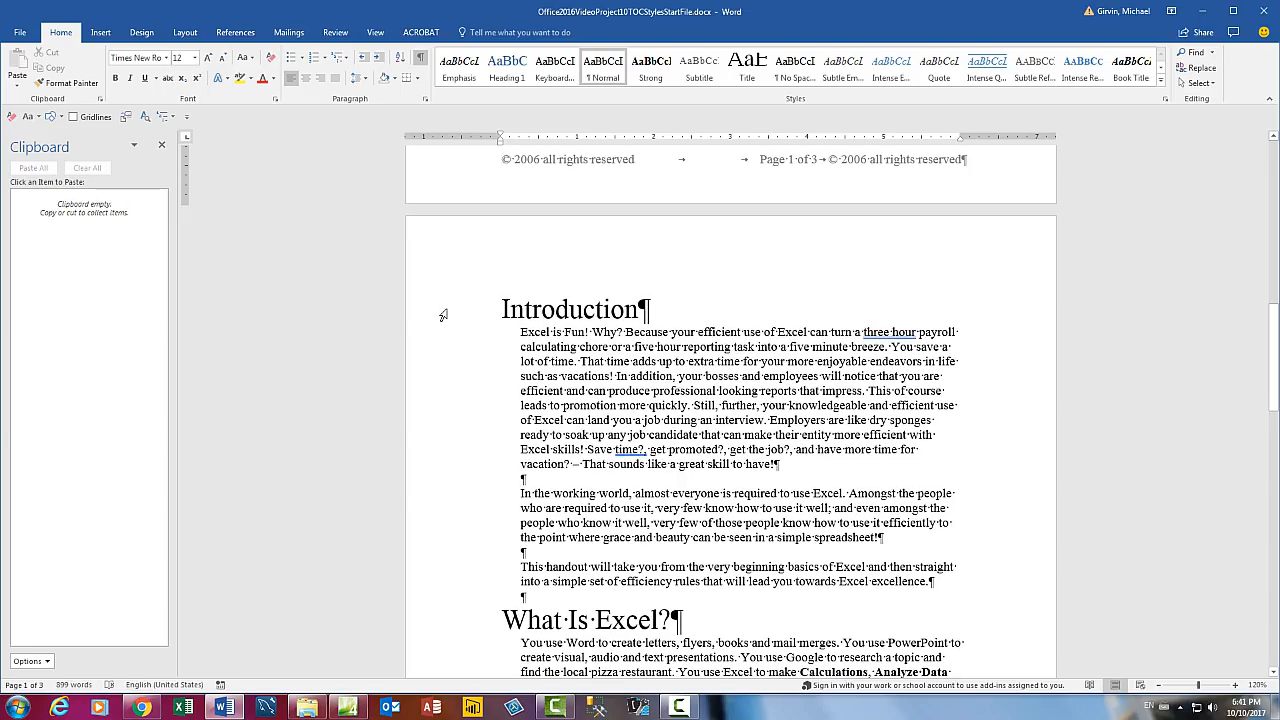
pyautogui.click(443, 315)
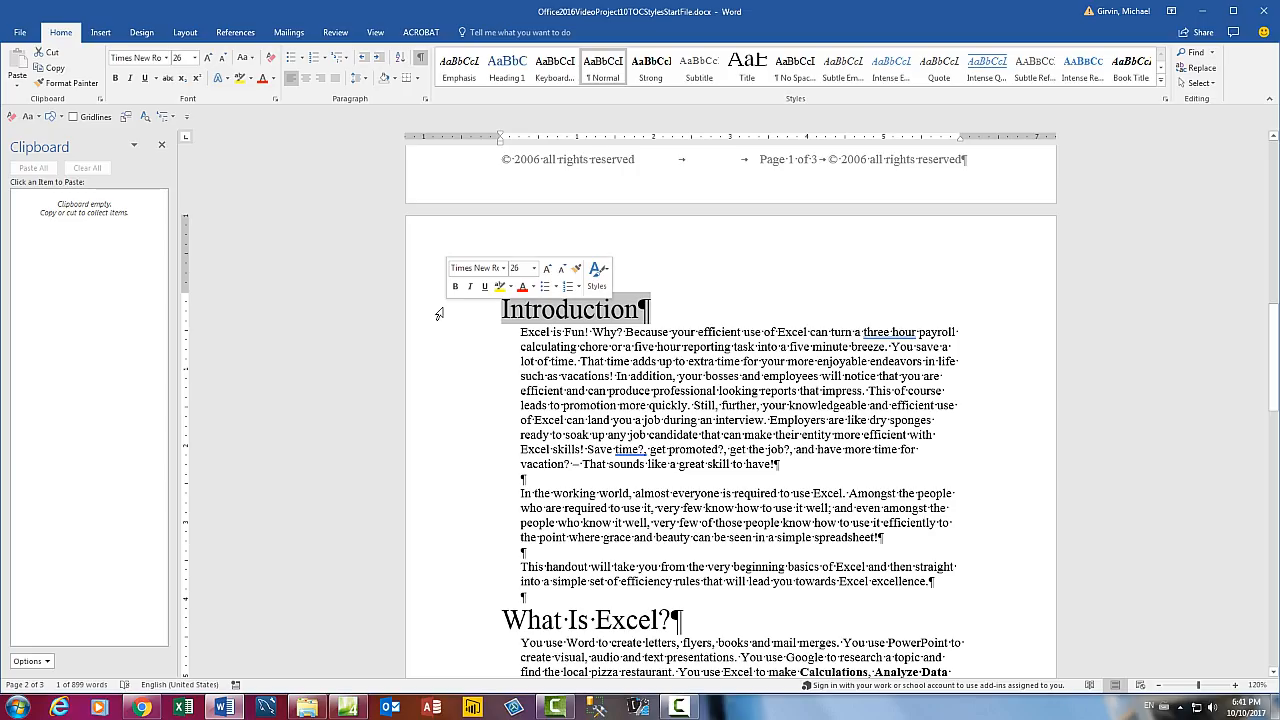
pyautogui.click(510, 85)
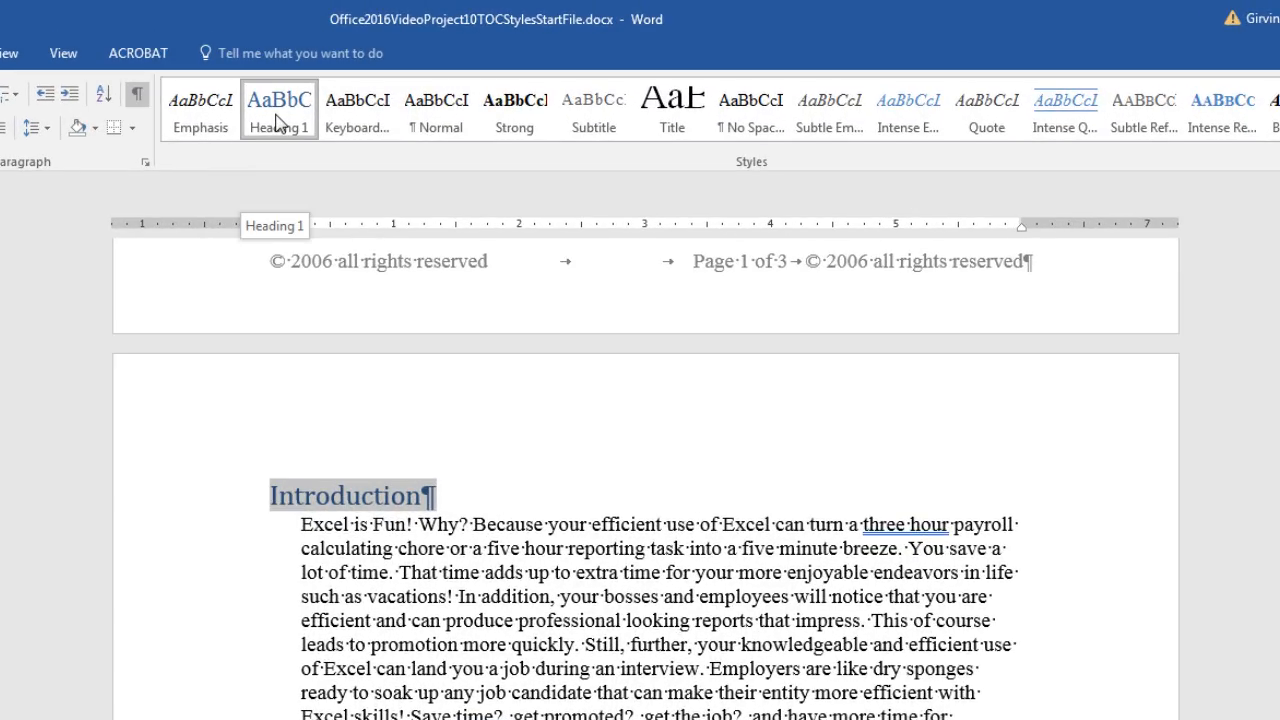
# - Modify the Heading 1 style to use the Automatic font color and bold
pyautogui.rightClick(280, 121)
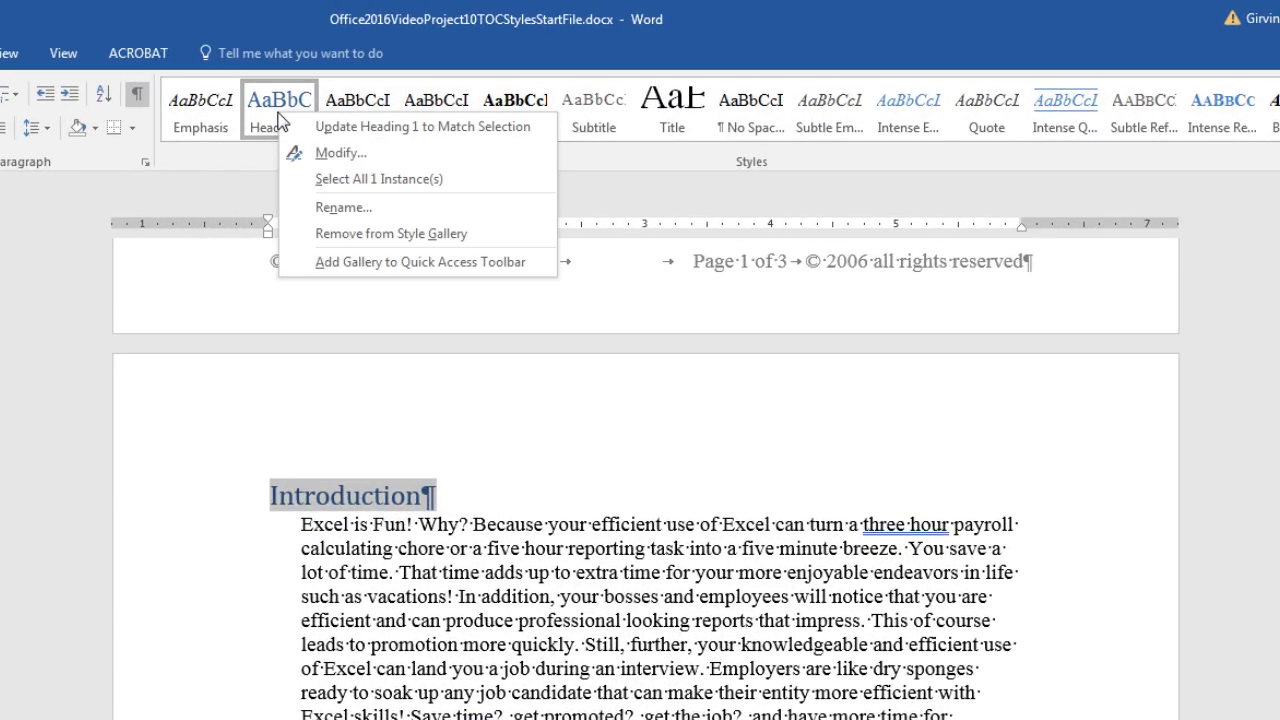
pyautogui.click(340, 152)
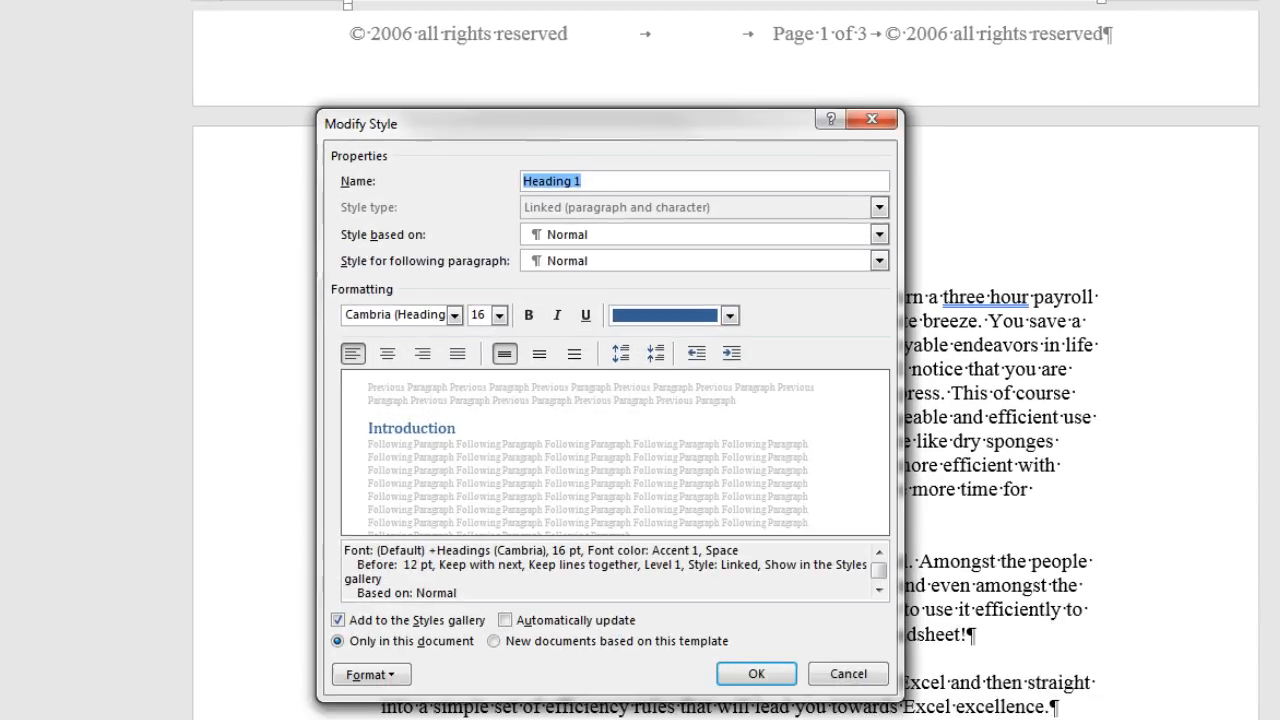
pyautogui.click(724, 337)
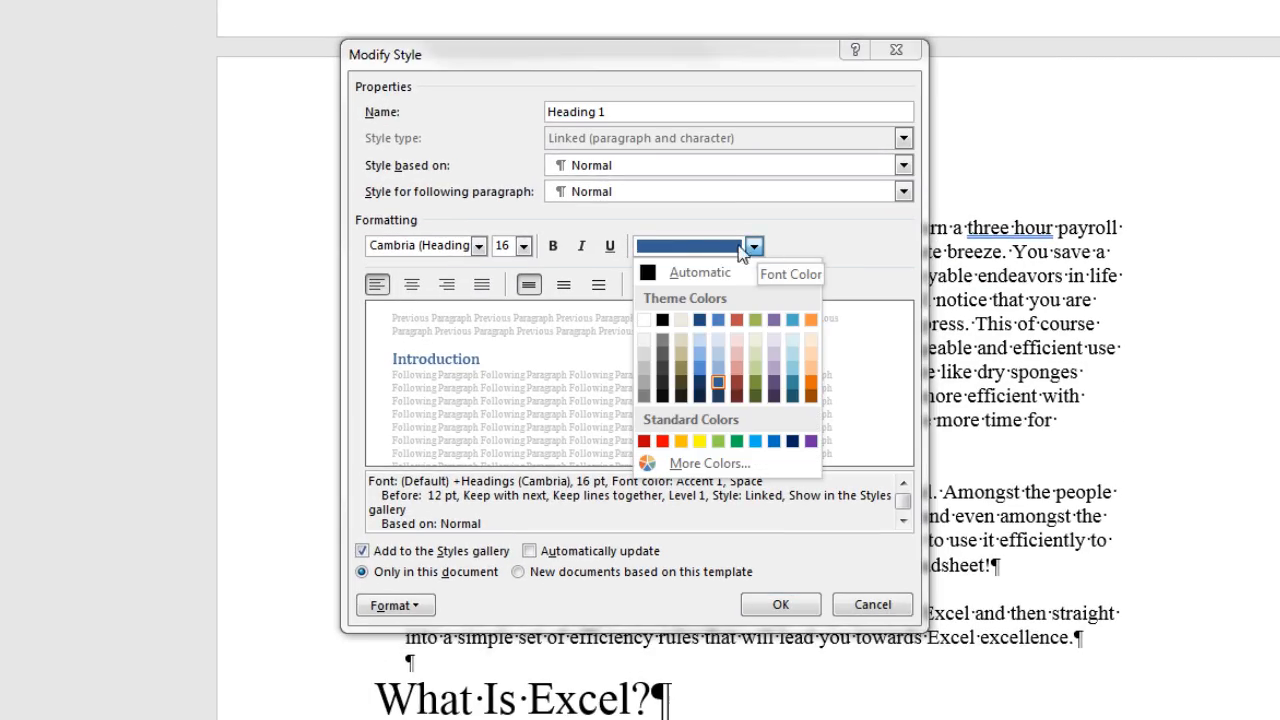
pyautogui.click(655, 274)
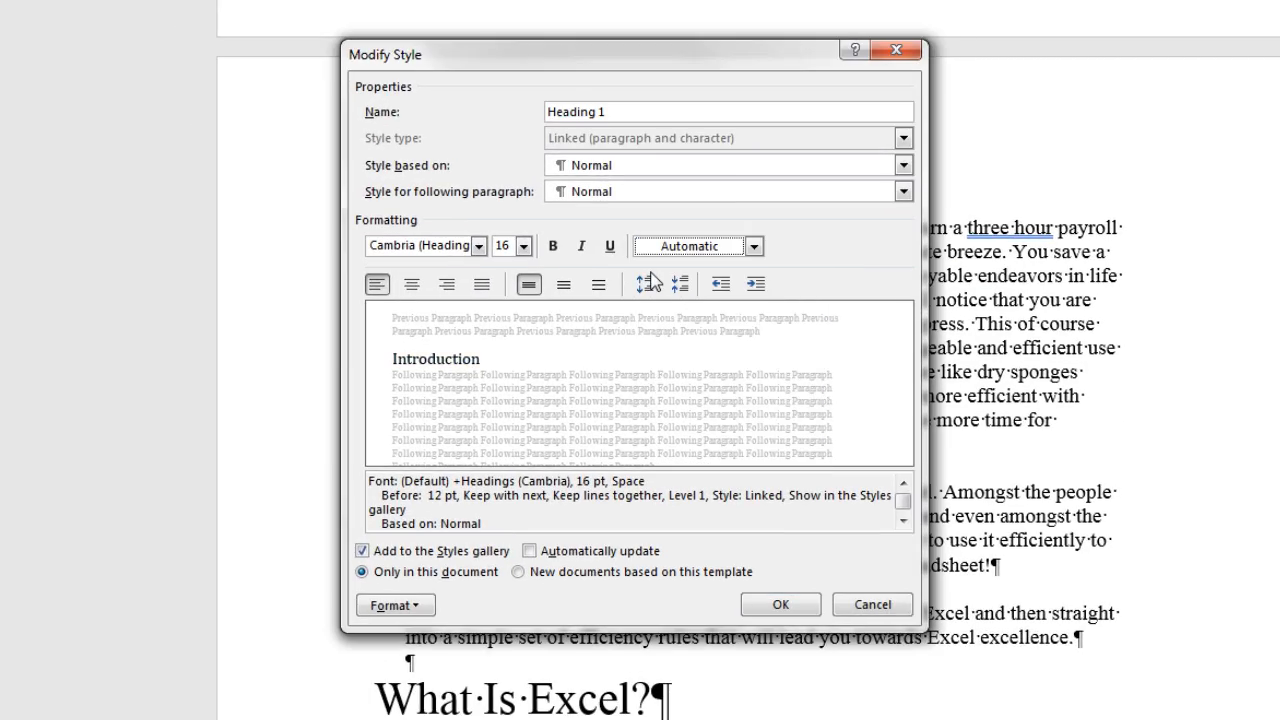
pyautogui.click(557, 251)
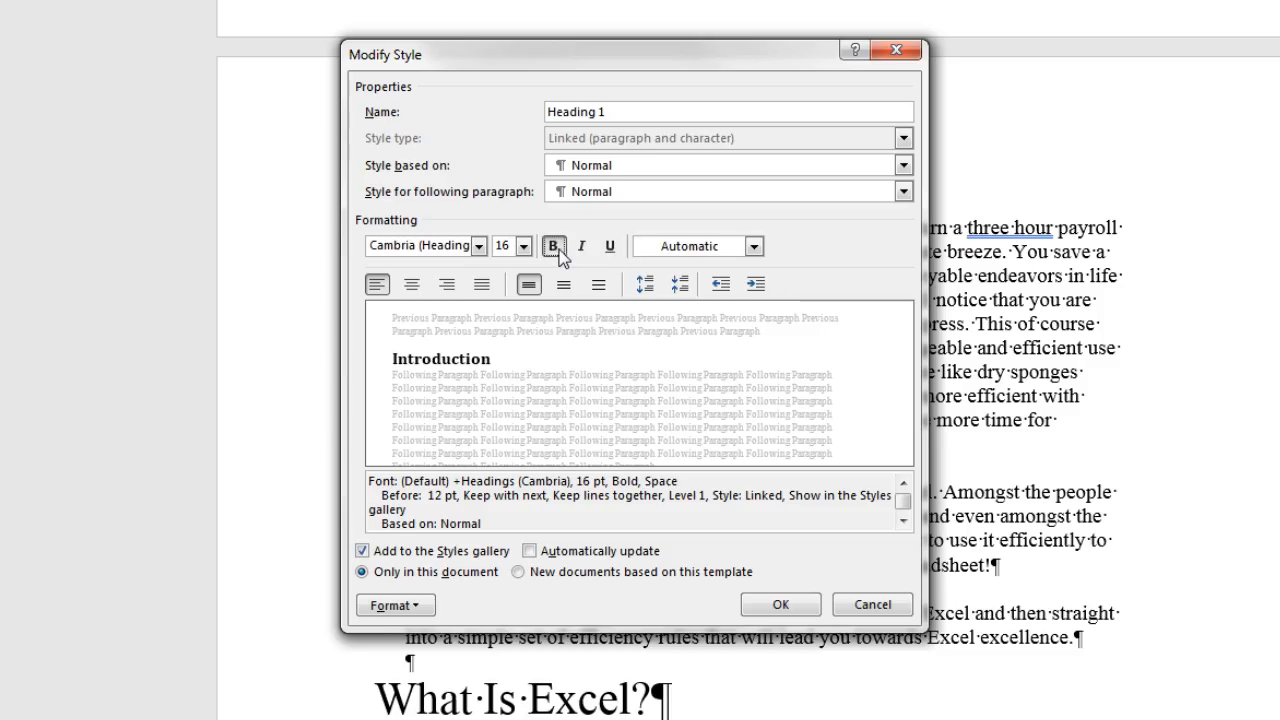
pyautogui.click(770, 610)
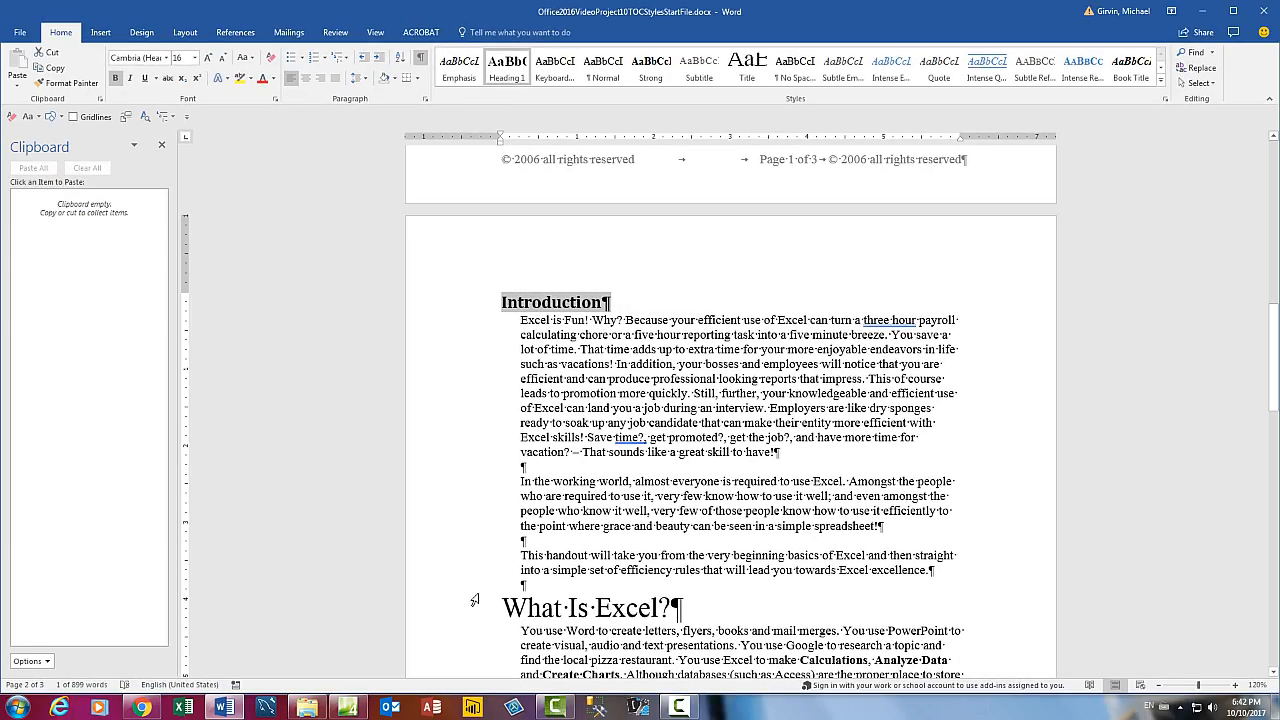
# - Apply the Heading 1 style to the headings What Is Excel? and Rows, Columns, Cells, Range Of Cells
pyautogui.click(461, 612)
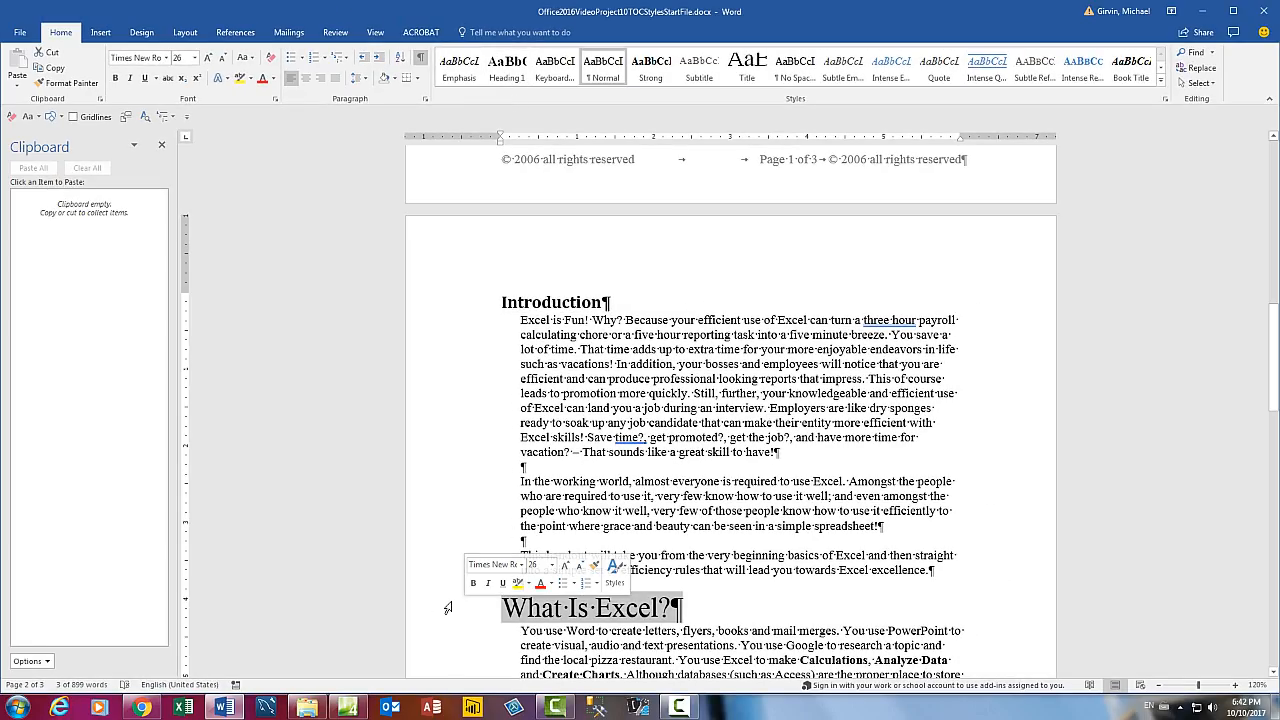
pyautogui.click(508, 72)
pyautogui.click(509, 73)
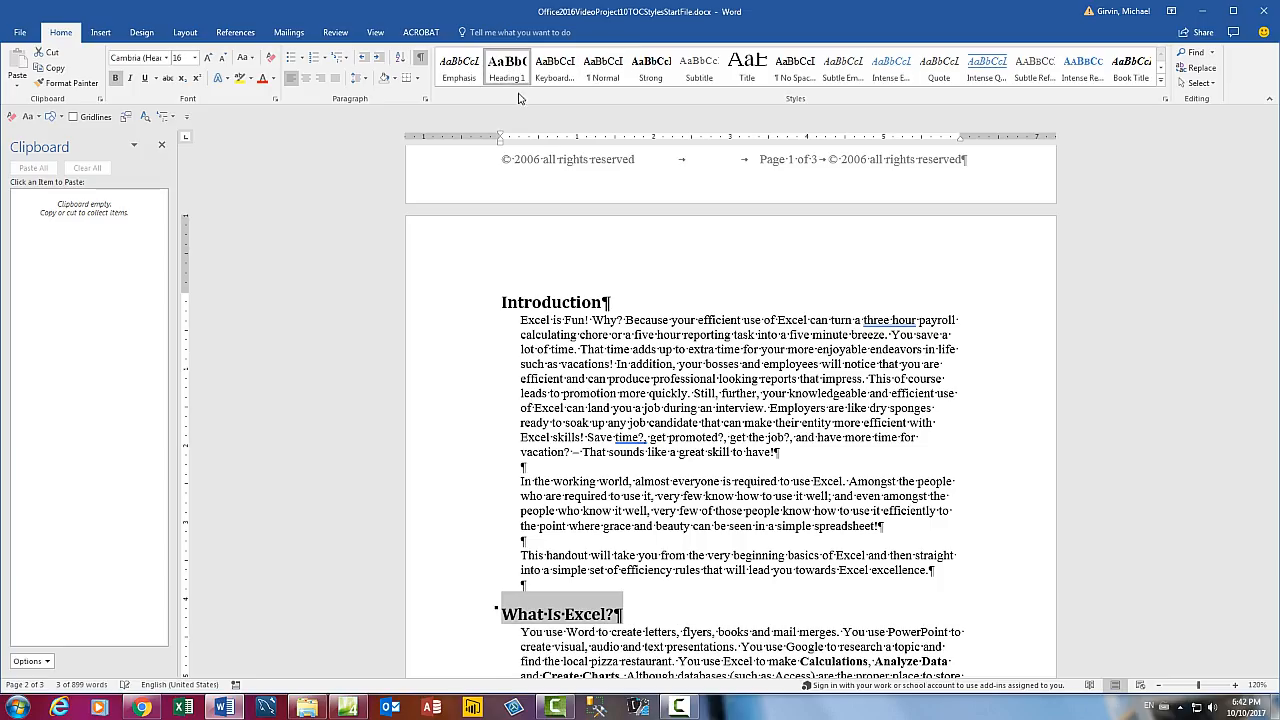
pyautogui.scroll(-6, 595, 588)
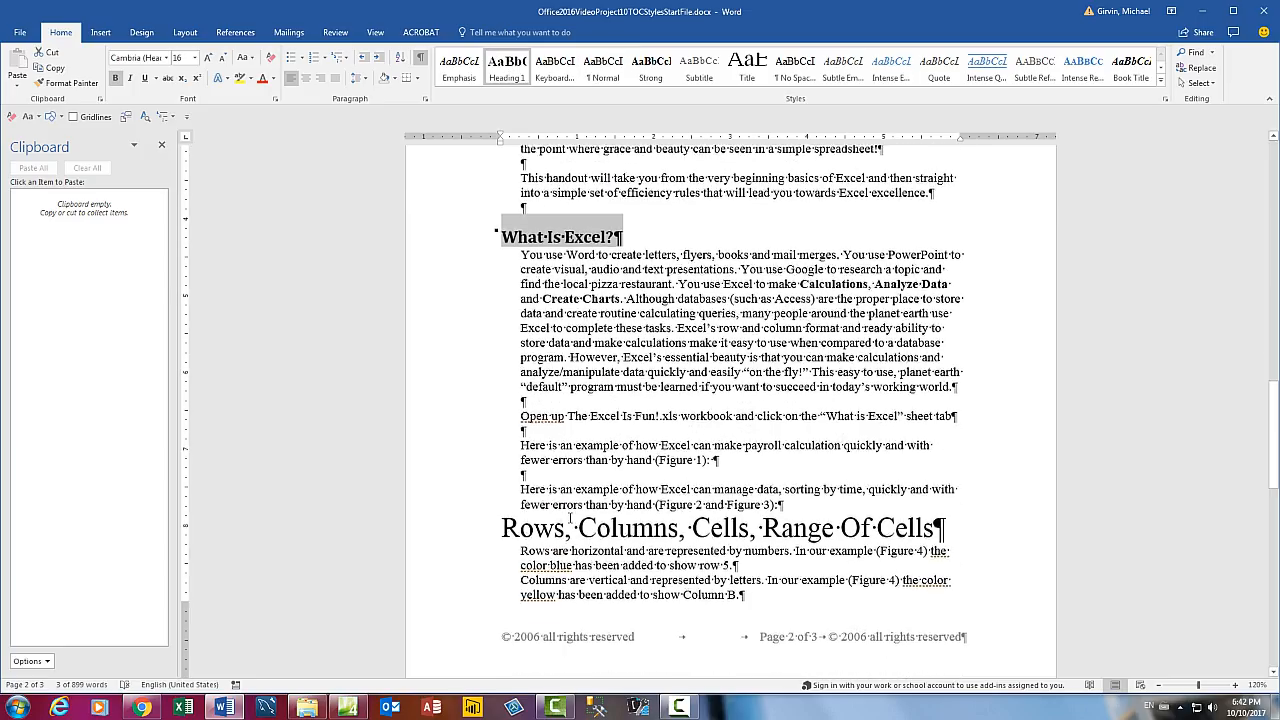
pyautogui.click(455, 525)
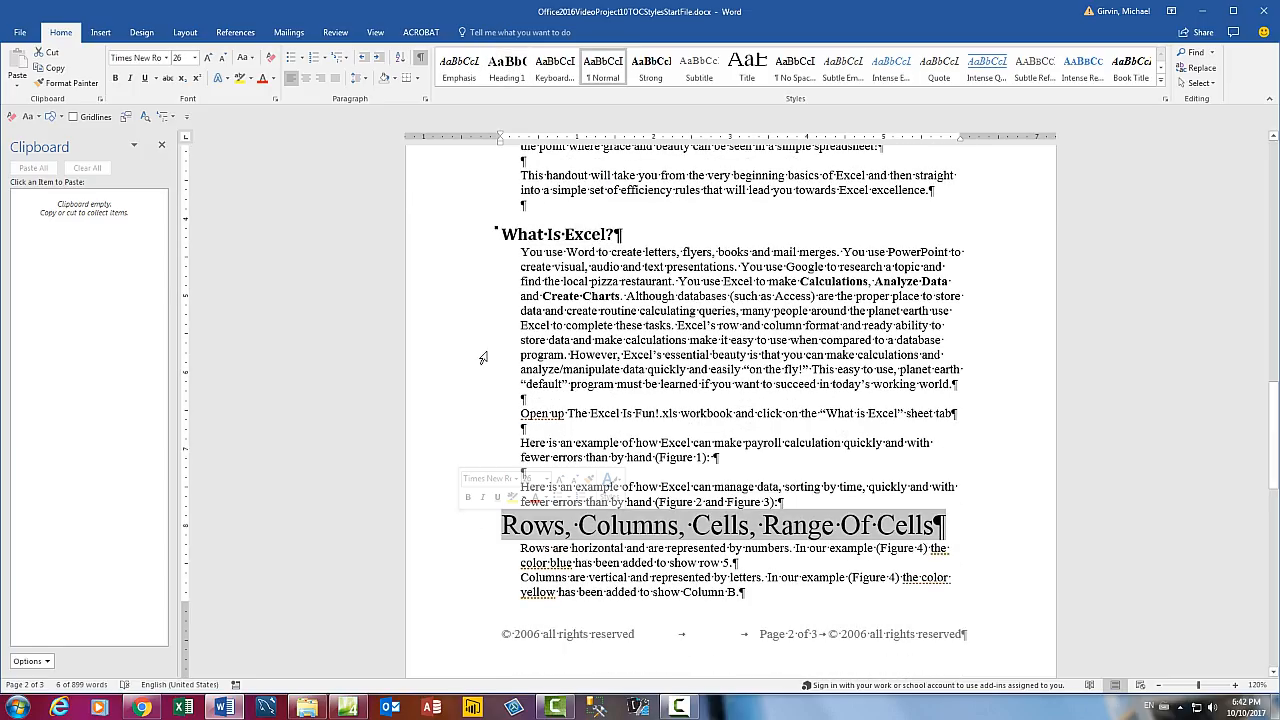
pyautogui.click(512, 74)
# - Apply the Heading 1 style to the Worksheet, Sheet Tab, Workbook heading and deselect it
pyautogui.scroll(-13, 526, 98)
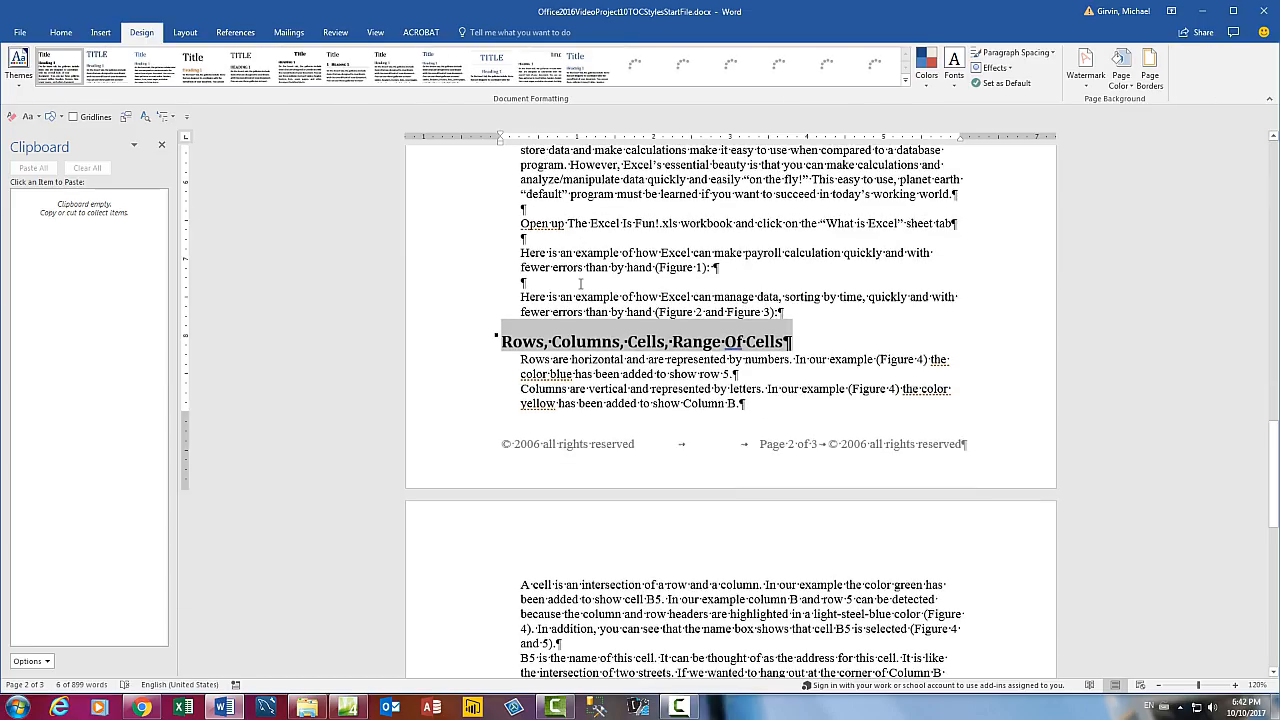
pyautogui.click(432, 380)
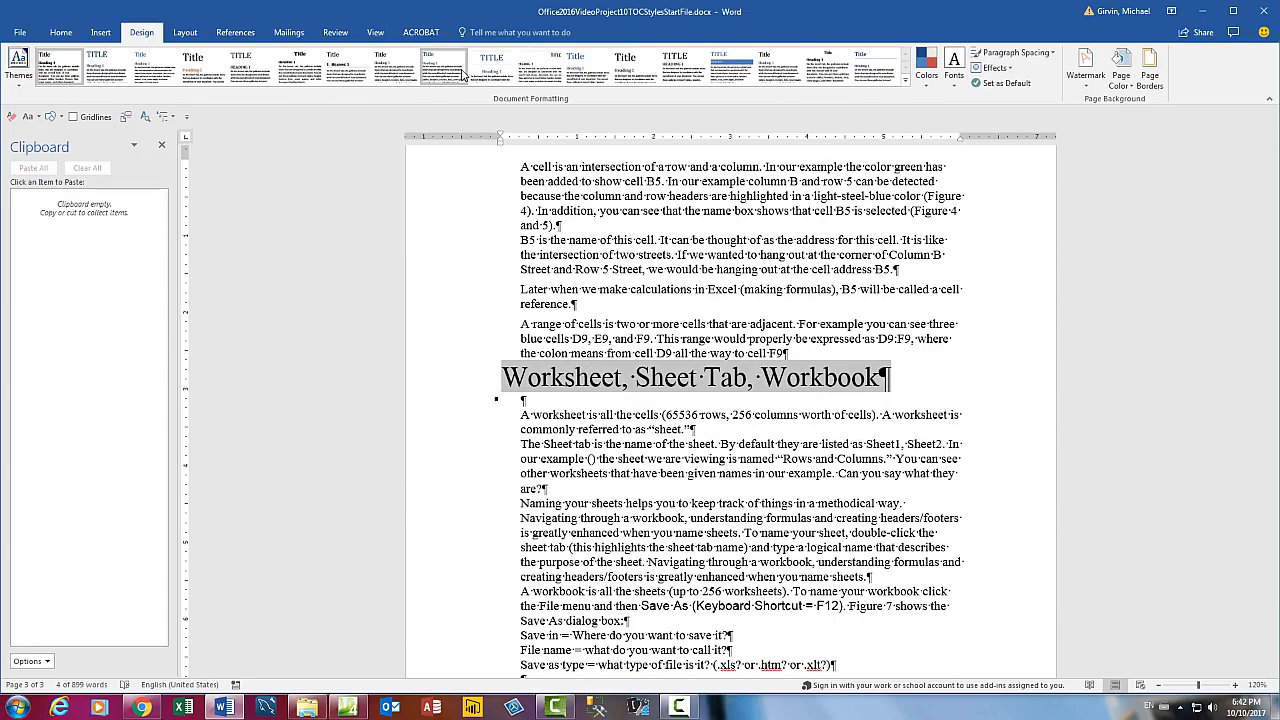
pyautogui.click(61, 32)
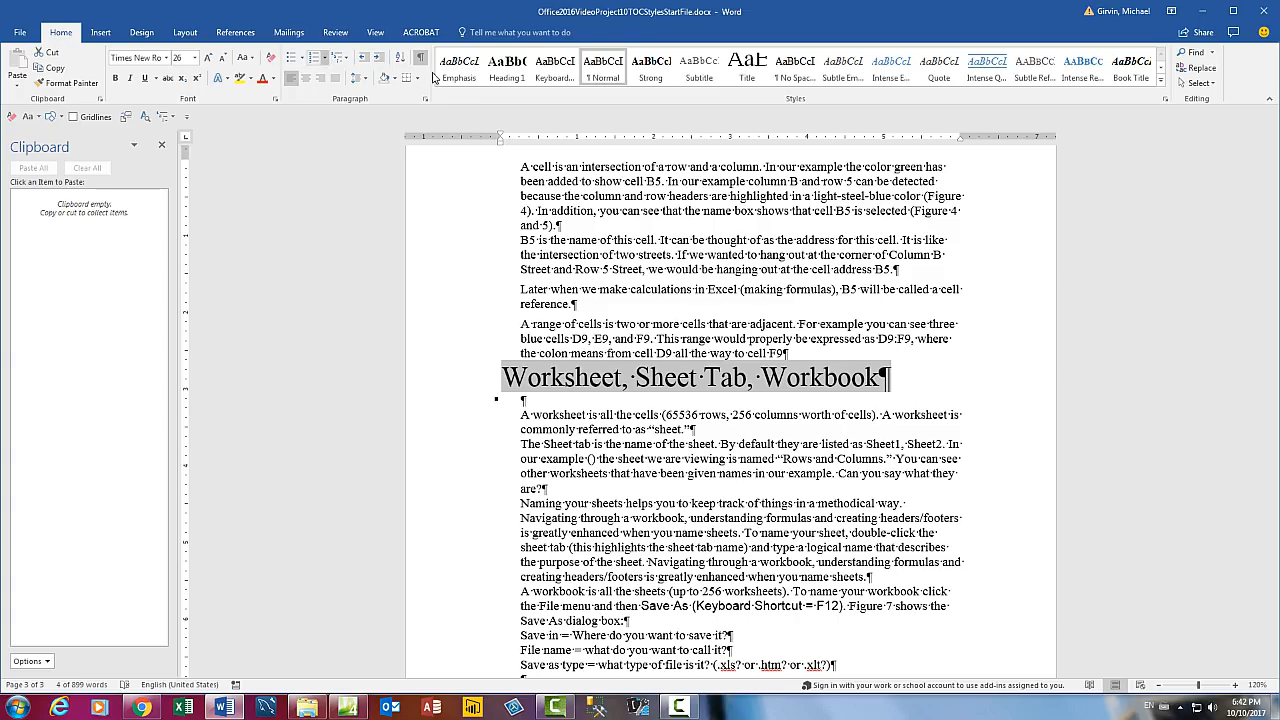
pyautogui.click(509, 72)
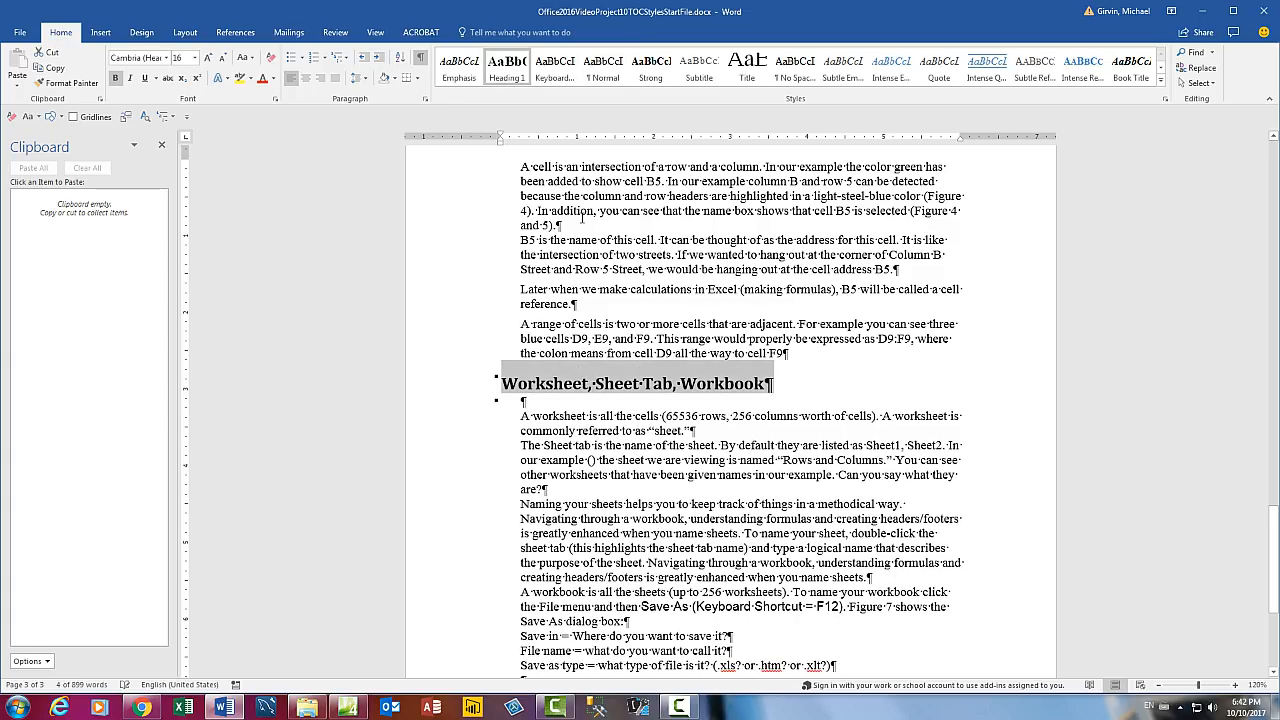
pyautogui.scroll(-6, 642, 418)
pyautogui.click(646, 486)
pyautogui.scroll(2, 648, 478)
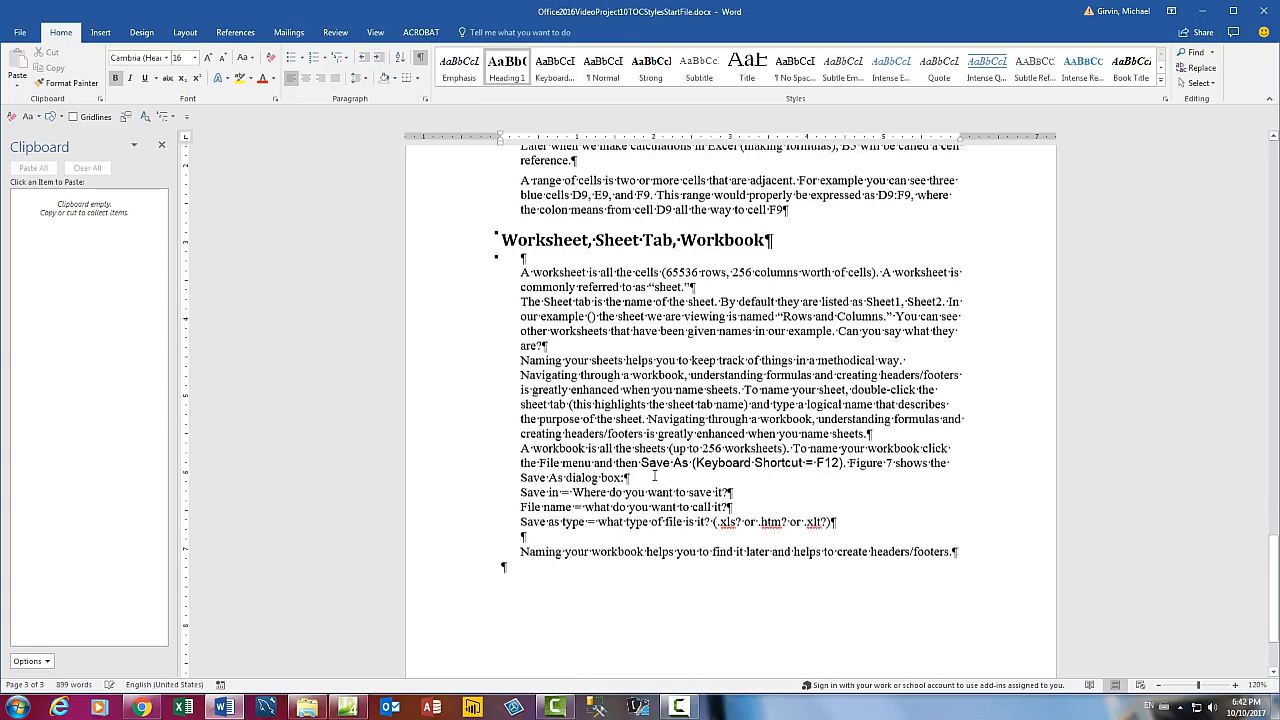
# - Insert the Automatic Table 2 table of contents at the very start of the document
pyautogui.hotkey('ctrl', 'Home')
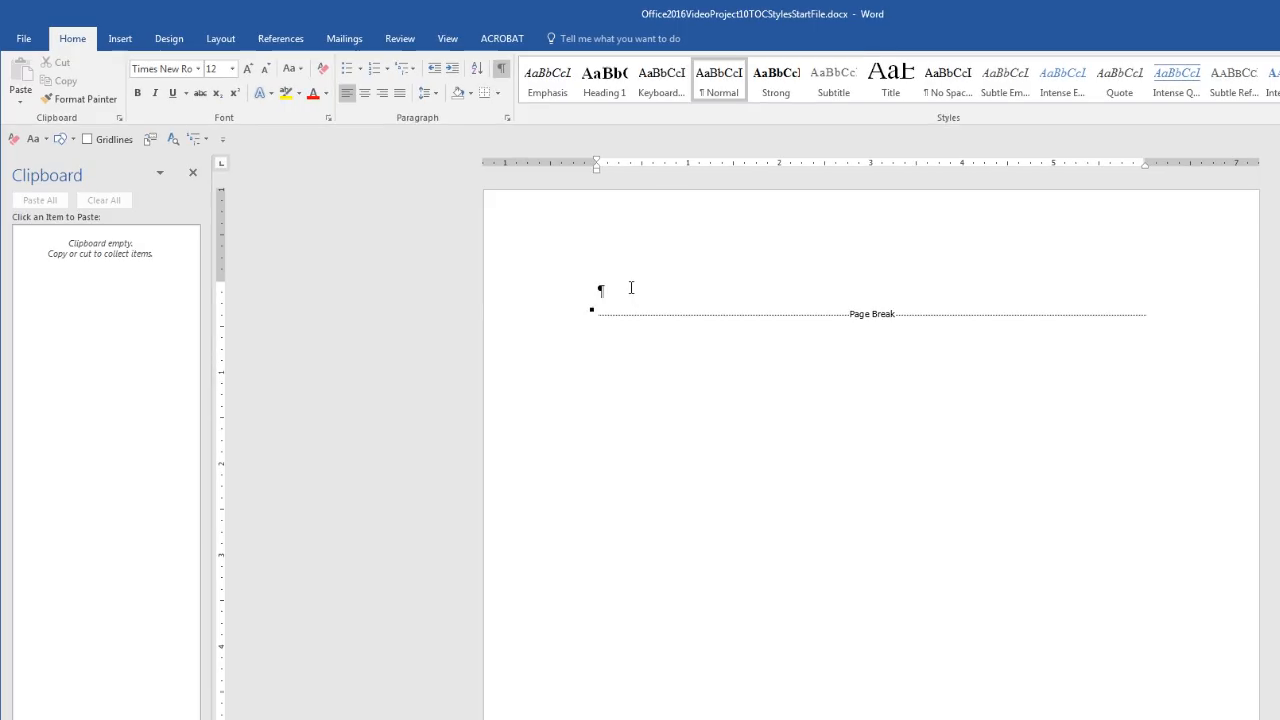
pyautogui.click(290, 40)
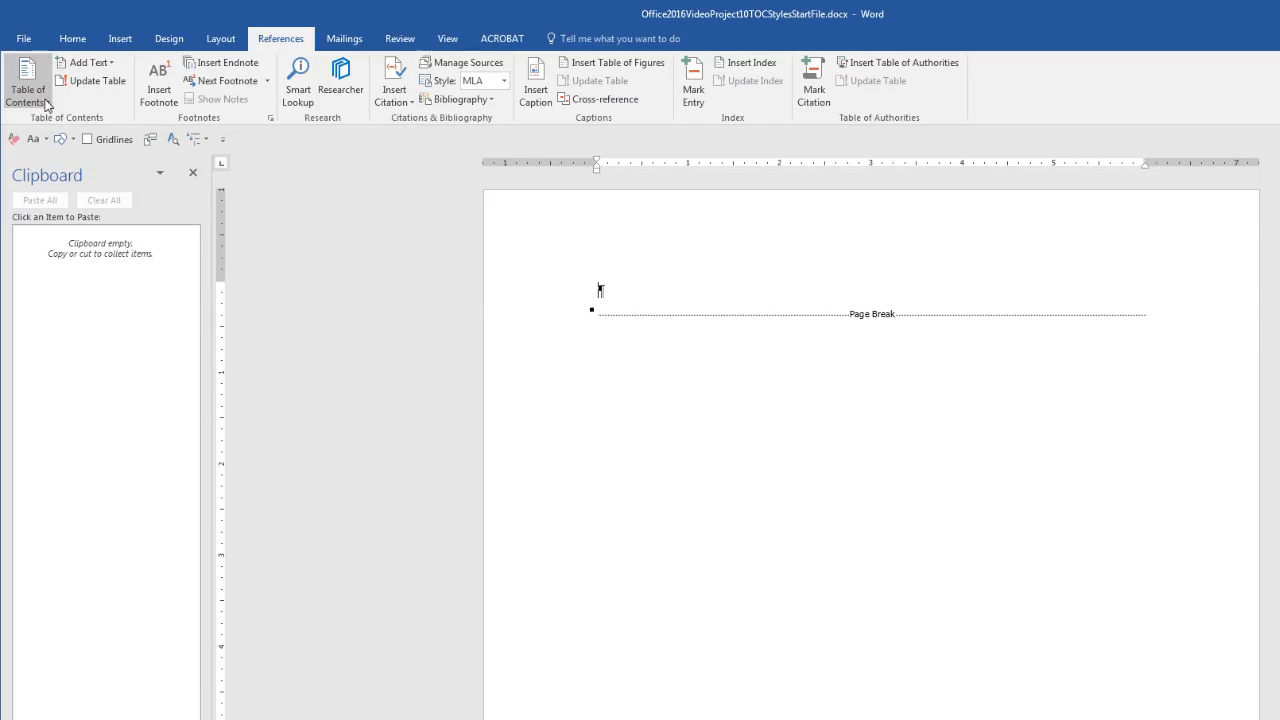
pyautogui.click(40, 96)
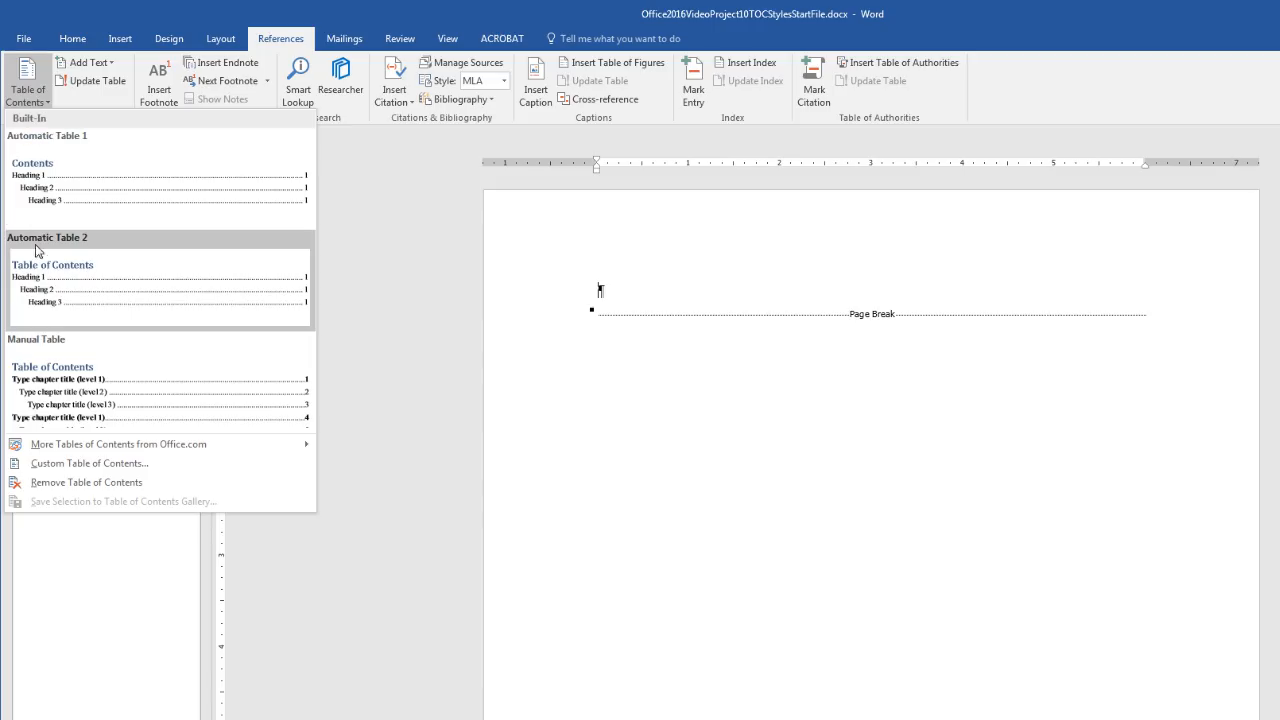
pyautogui.click(57, 305)
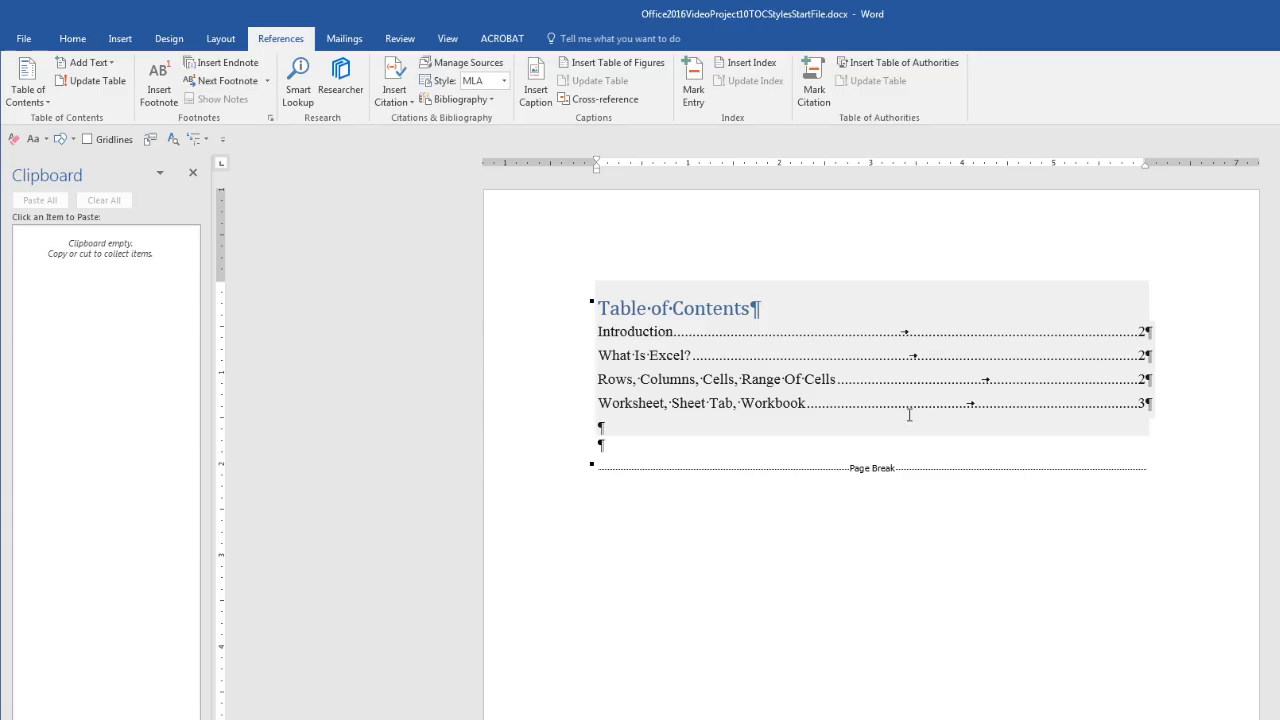
# - Insert a page break directly before the What Is Excel? heading
pyautogui.scroll(-10, 811, 569)
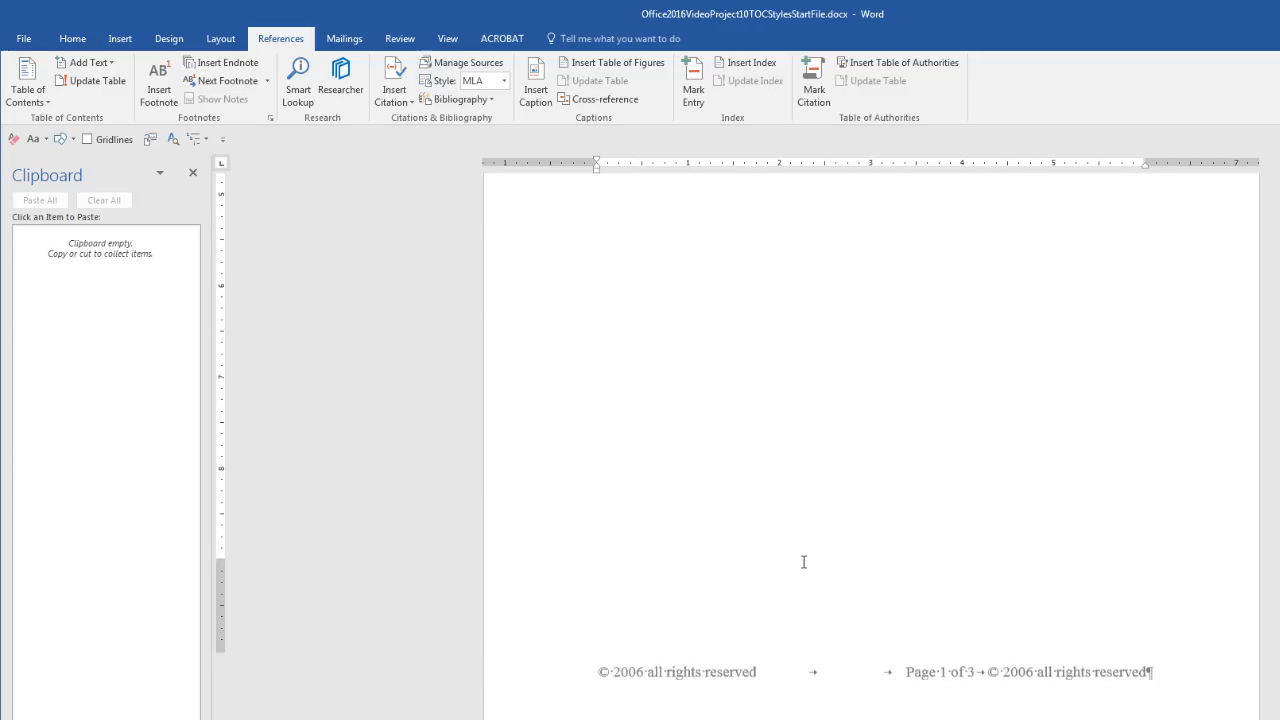
pyautogui.scroll(-7, 797, 563)
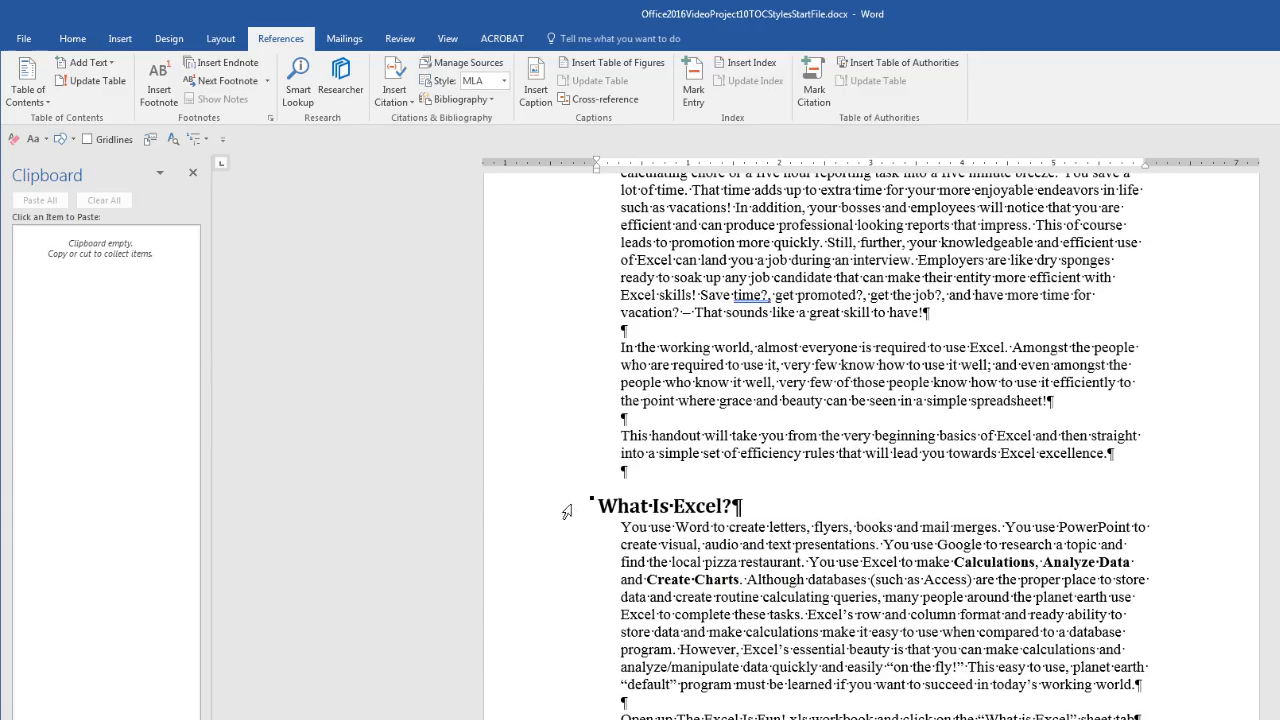
pyautogui.click(600, 505)
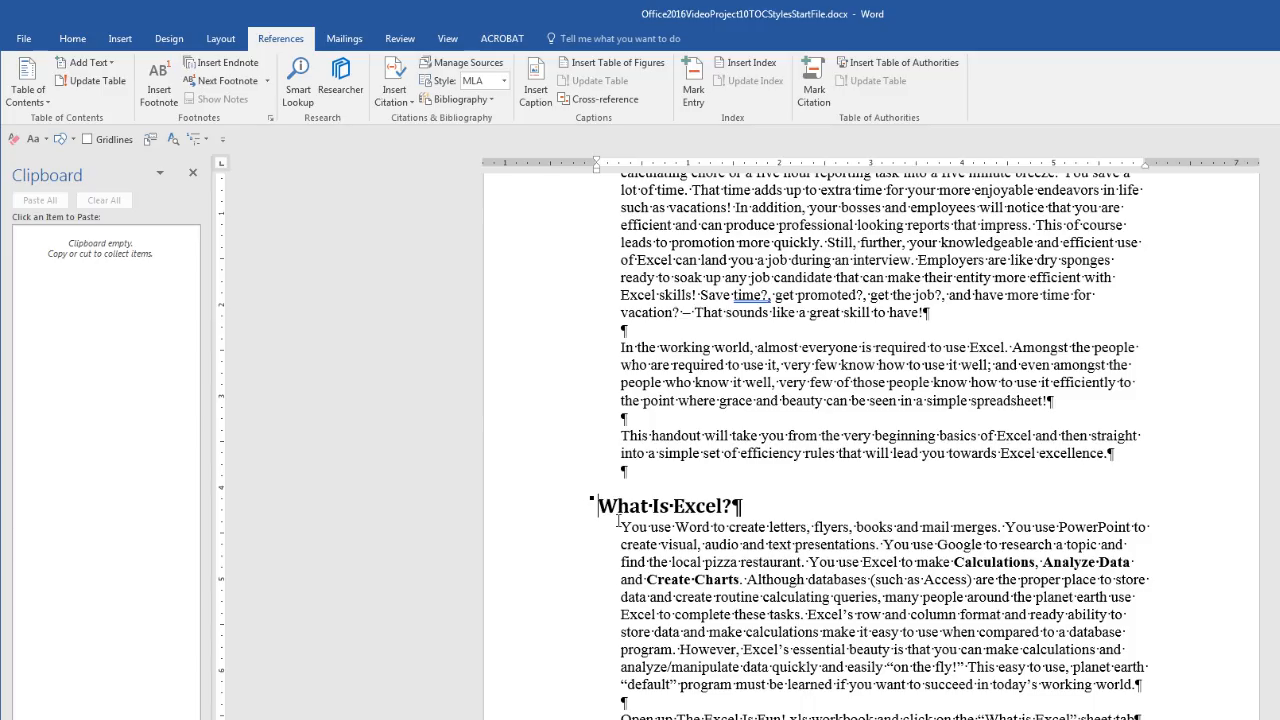
pyautogui.hotkey('ctrl', 'Return')
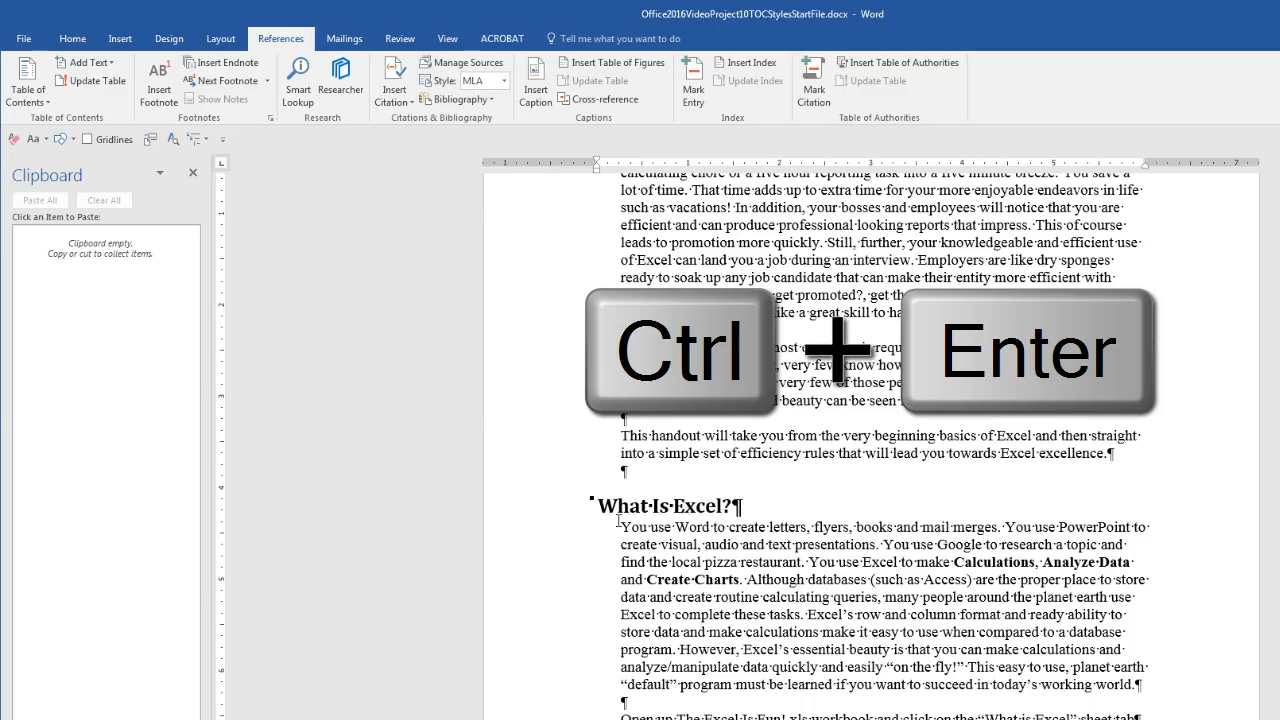
# - Insert a page break directly before the Rows, Columns, Cells, Range Of Cells heading
pyautogui.scroll(-3, 618, 520)
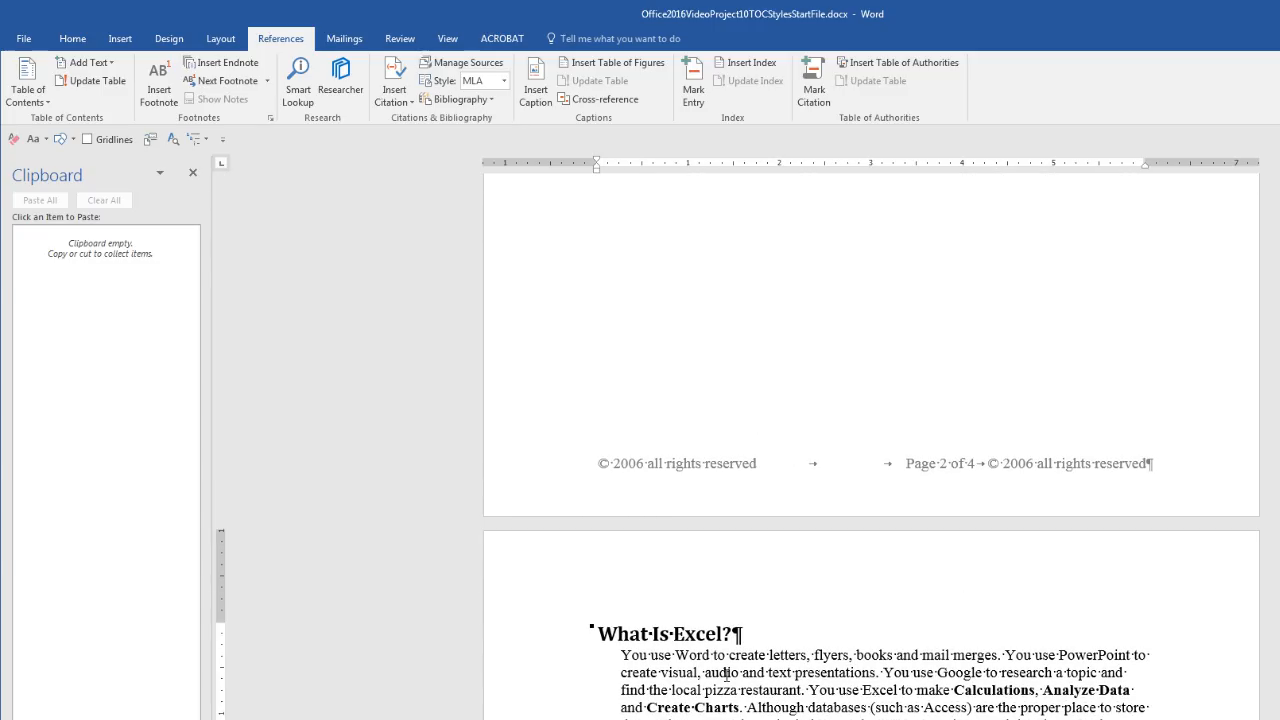
pyautogui.scroll(-3, 727, 674)
pyautogui.scroll(-3, 727, 674)
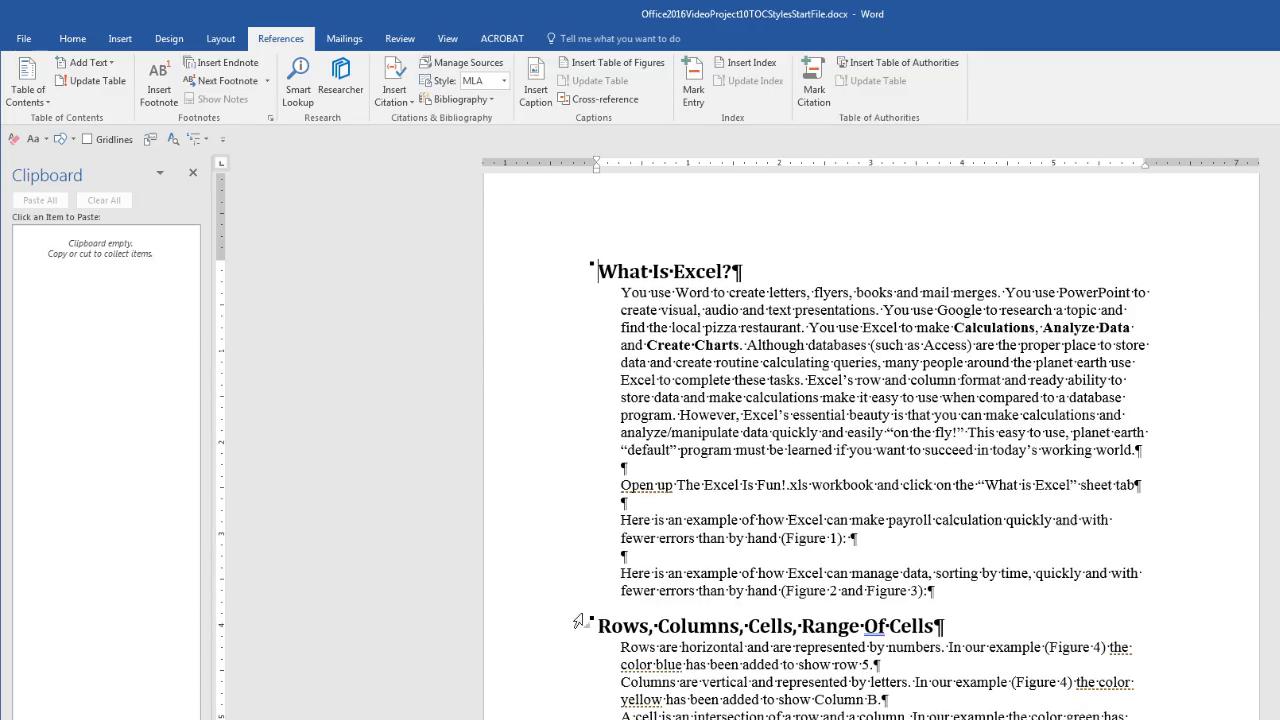
pyautogui.click(599, 624)
pyautogui.hotkey('ctrl', 'Return')
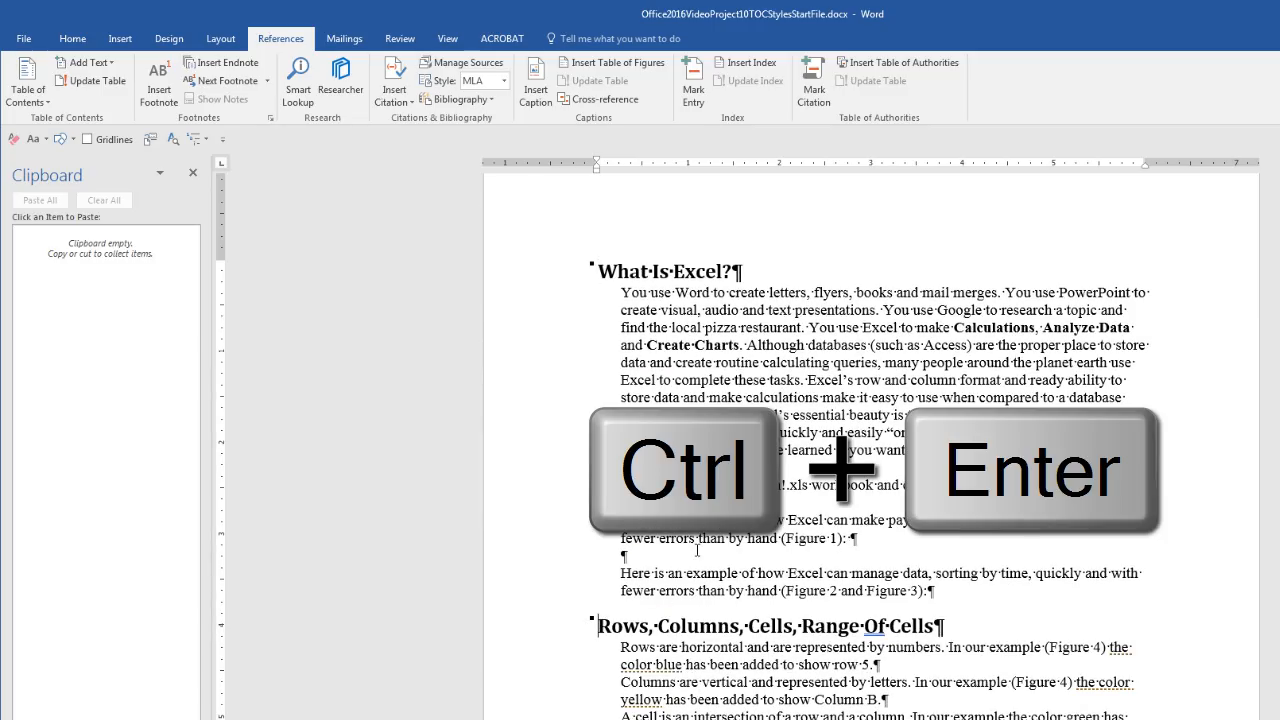
# - Extend the Worksheet, Sheet Tab, Workbook heading with ", File Name"
pyautogui.scroll(-6, 994, 675)
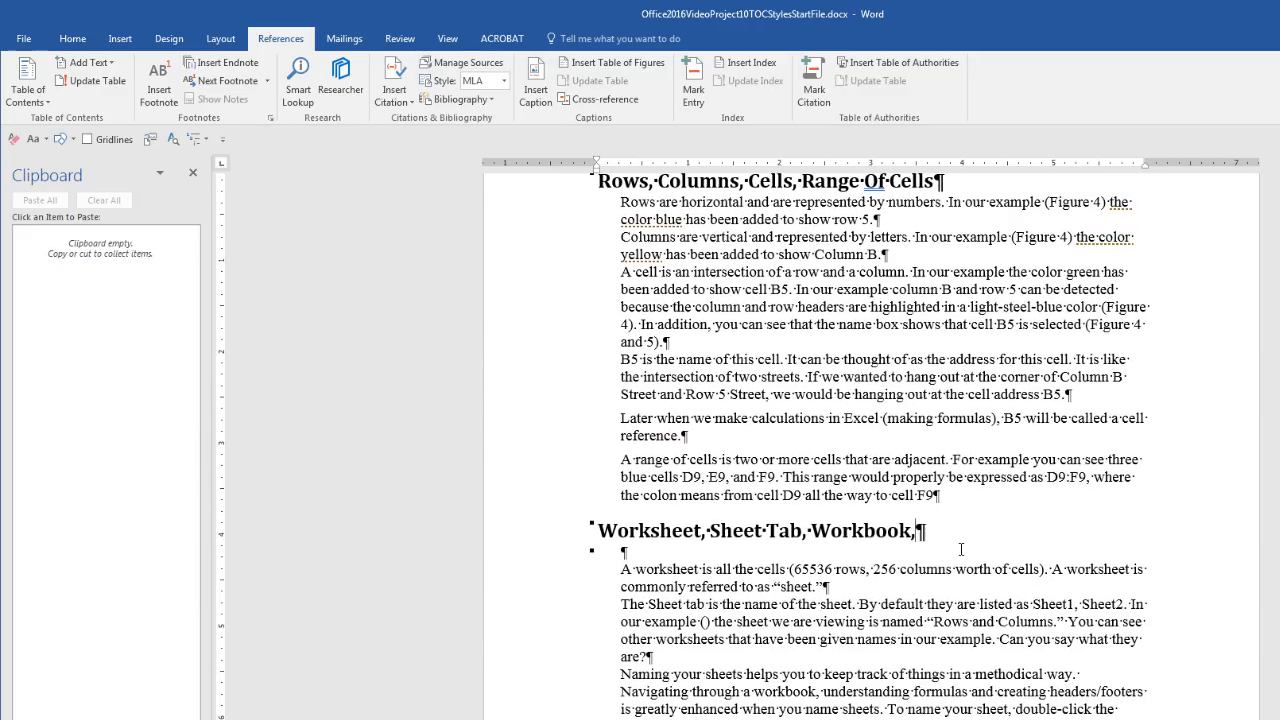
pyautogui.write('File Name')
# - Update the entire table of contents at the start of the document, including heading text and page numbers
pyautogui.hotkey('ctrl', 'Home')
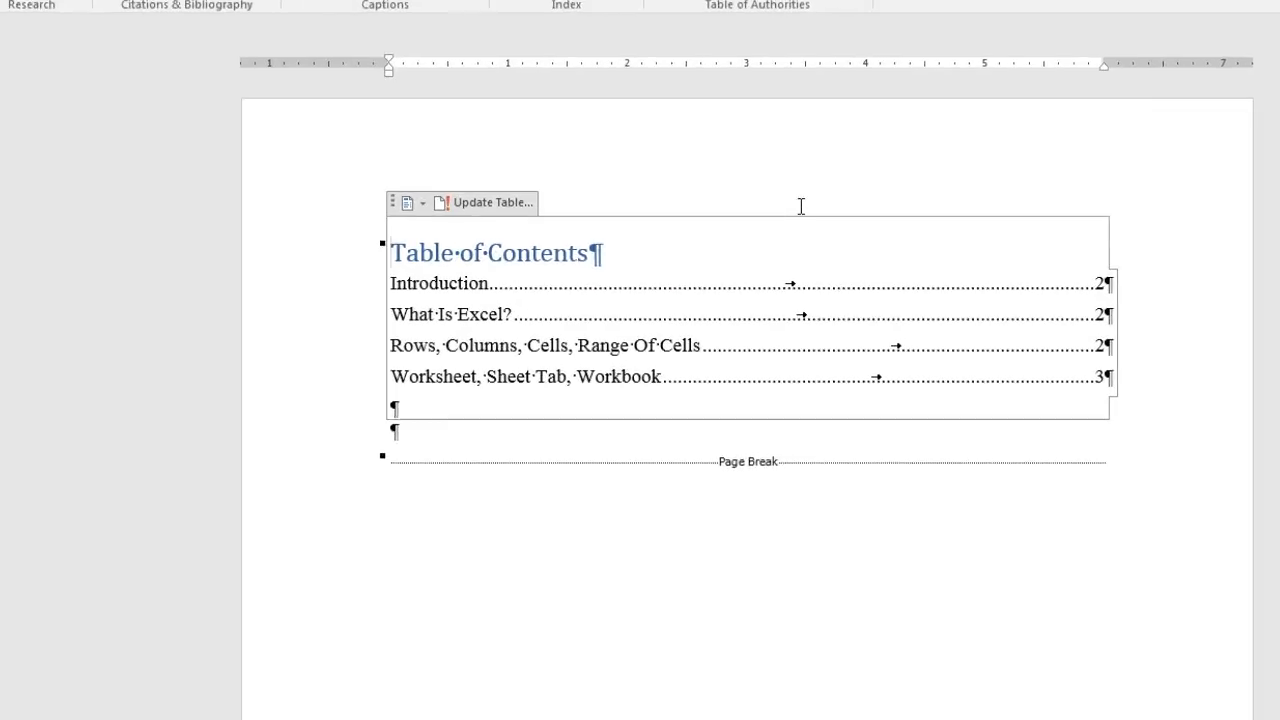
pyautogui.click(949, 345)
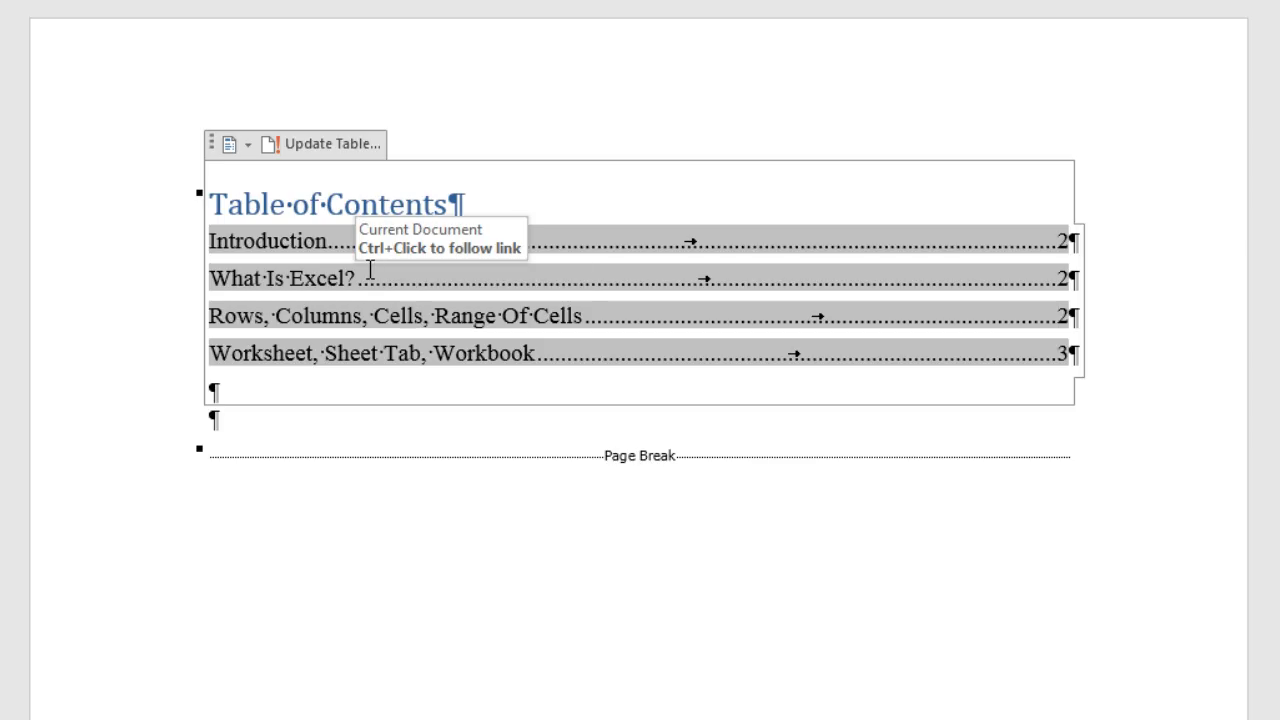
pyautogui.rightClick(370, 270)
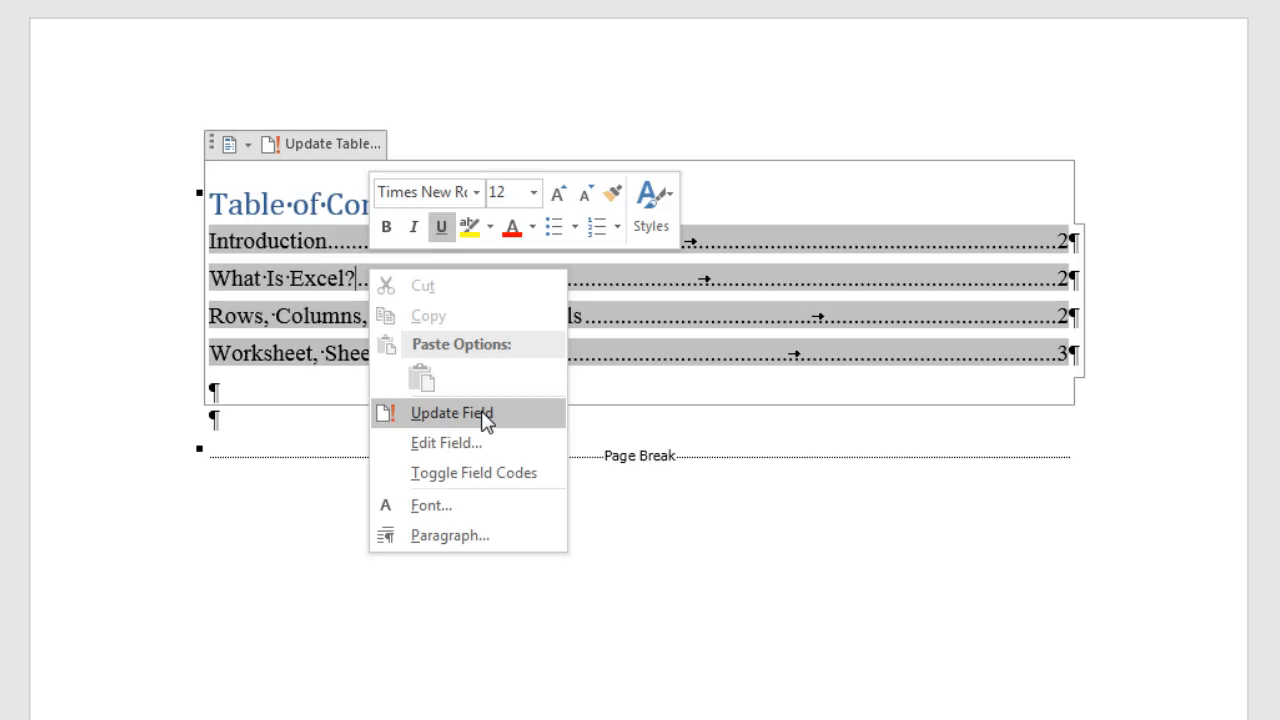
pyautogui.click(487, 420)
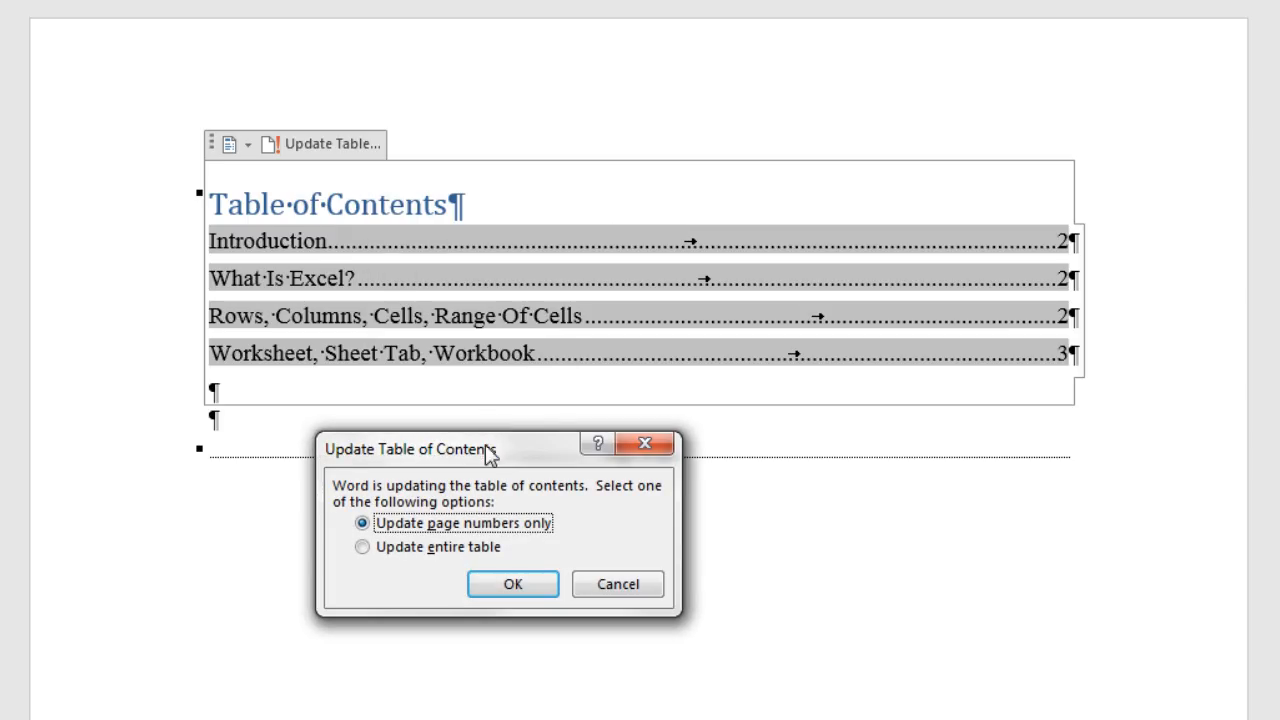
pyautogui.moveTo(512, 448); pyautogui.dragTo(591, 417)
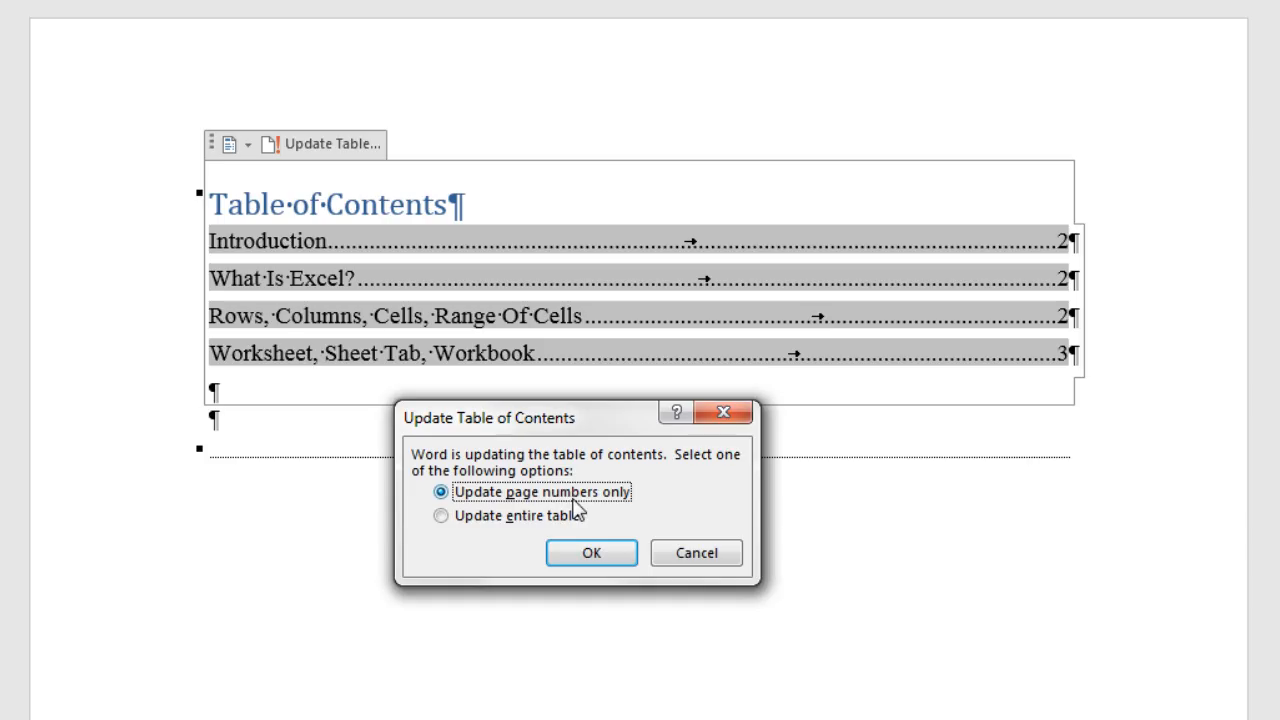
pyautogui.click(440, 516)
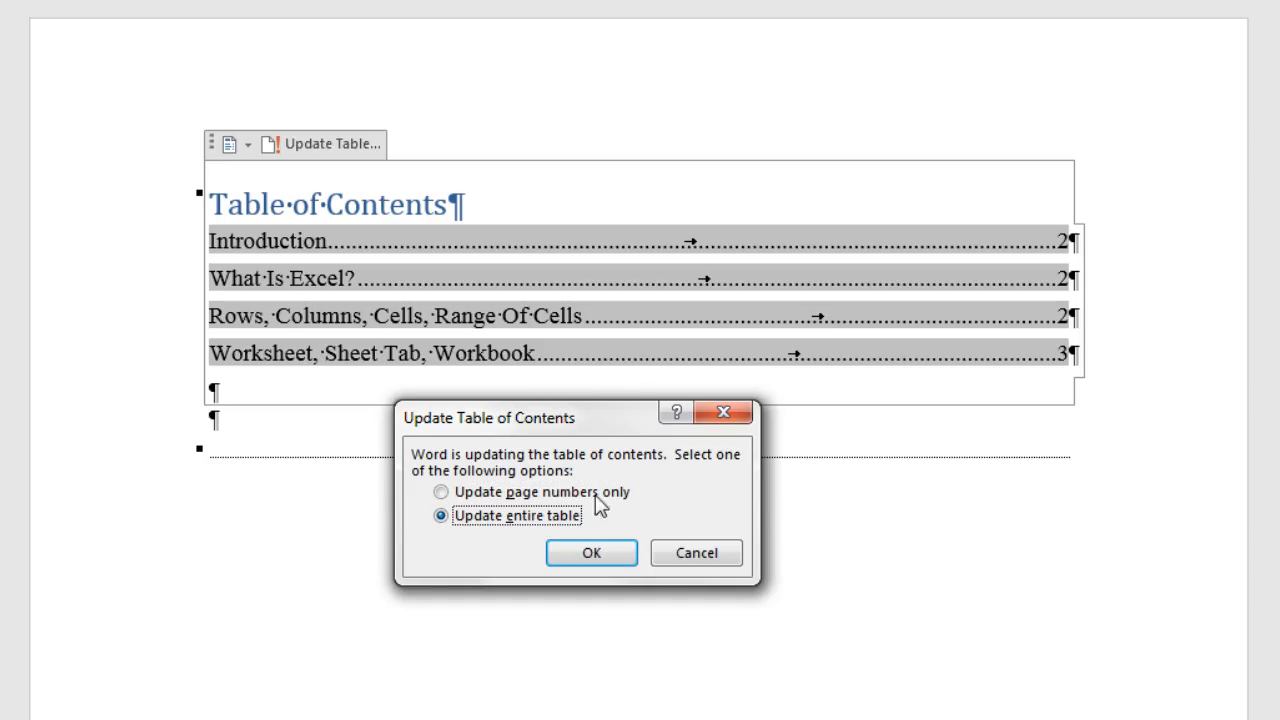
pyautogui.click(593, 553)
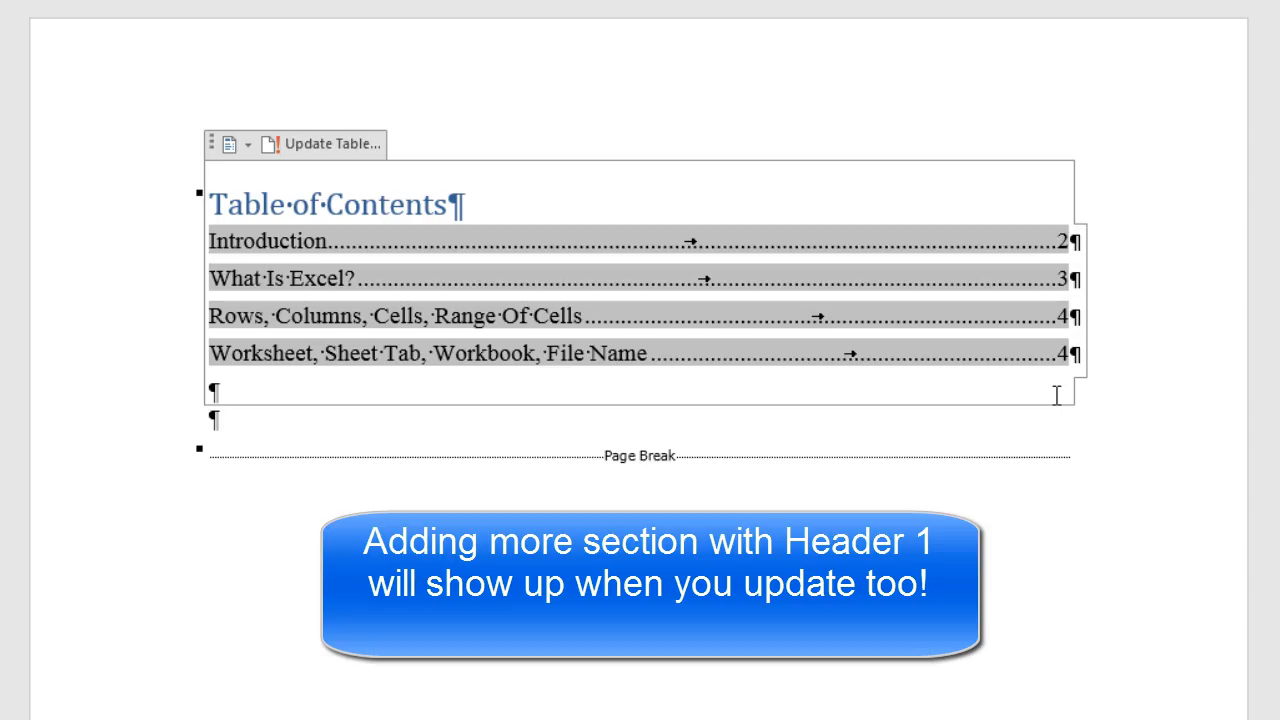
pyautogui.scroll(-9, 689, 503)
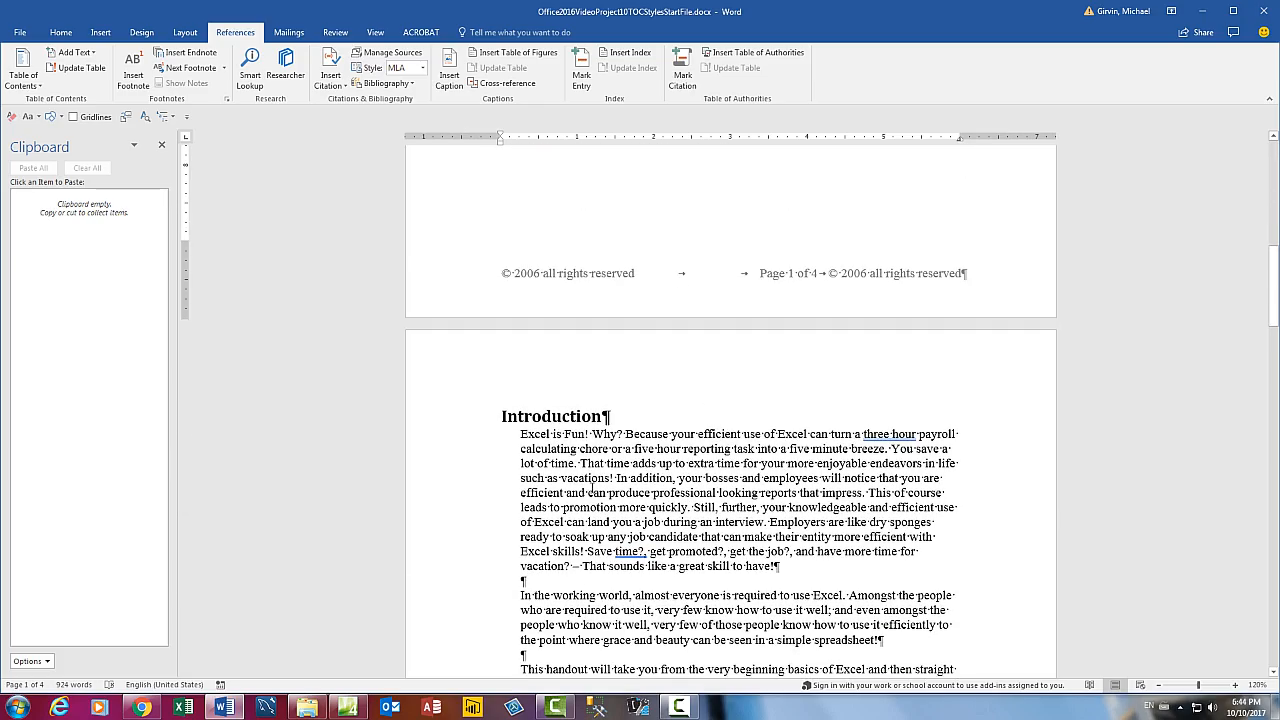
pyautogui.scroll(9, 591, 486)
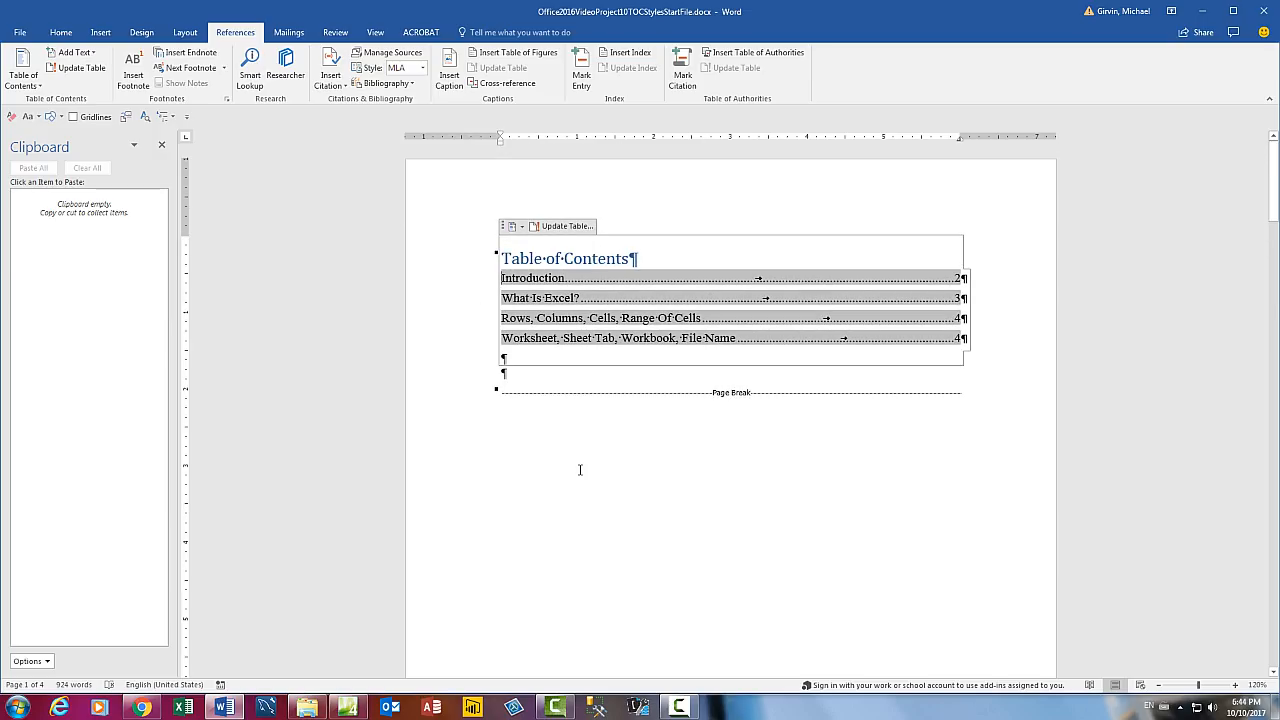
# - Save the document under the new name Office2016VideoProject10TOCStylesFinishedFile.docx in the 02 Word folder
pyautogui.press('F12')
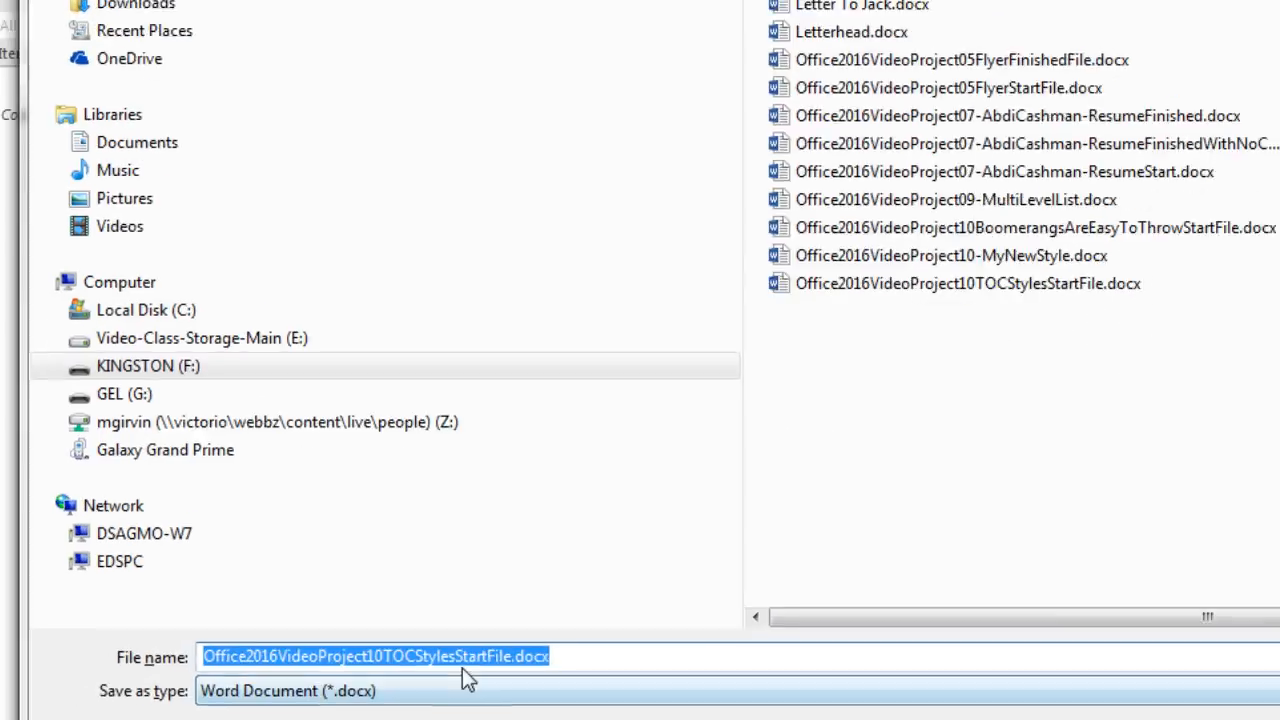
pyautogui.click(353, 671)
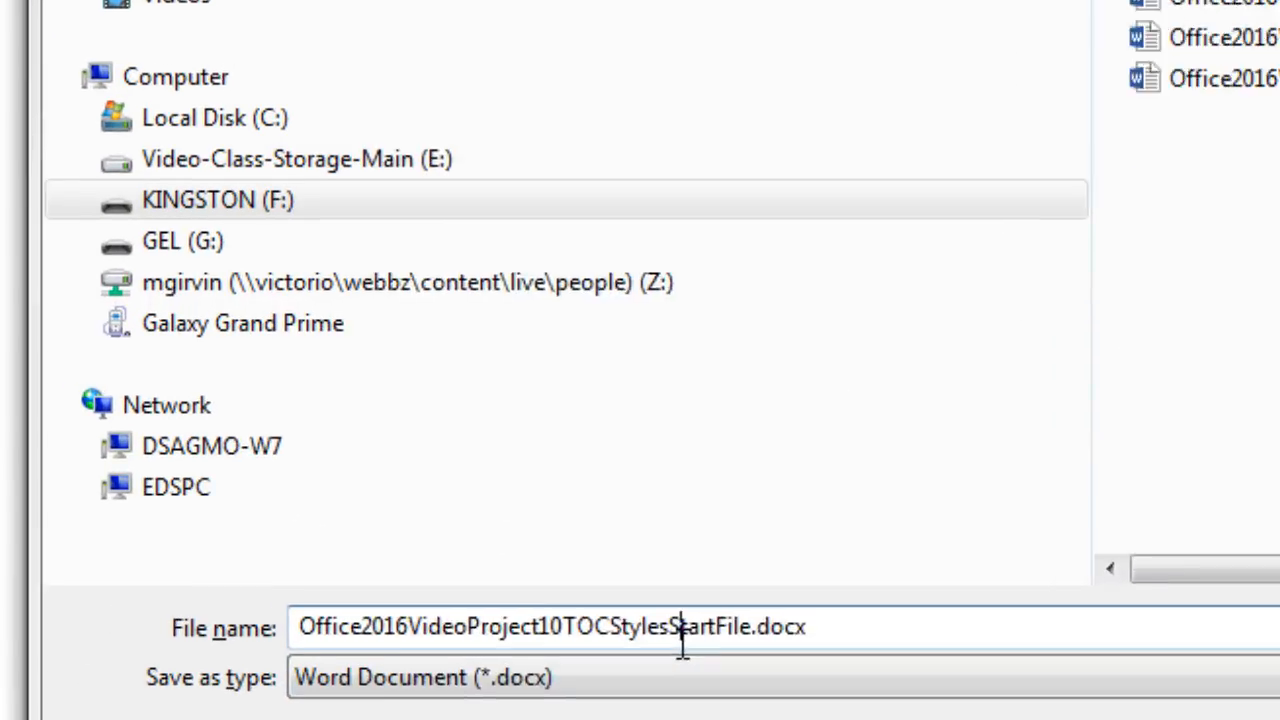
pyautogui.moveTo(750, 617); pyautogui.dragTo(803, 617)
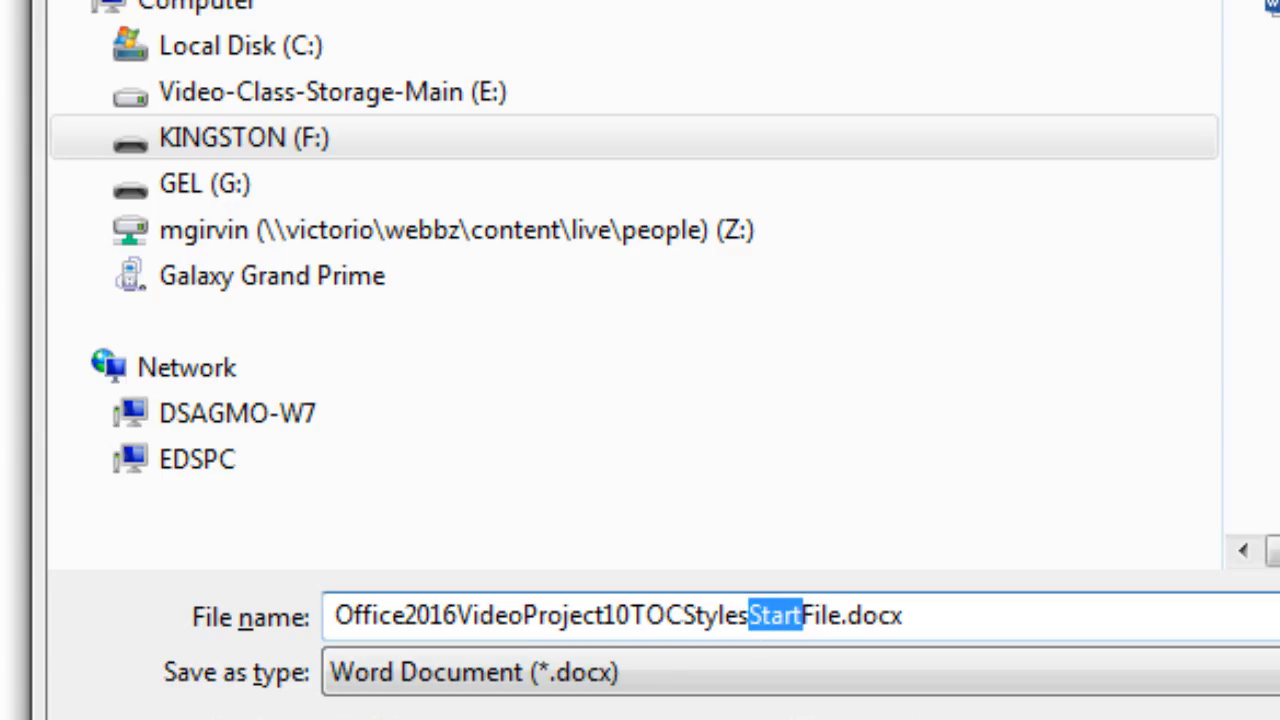
pyautogui.write('Finished')
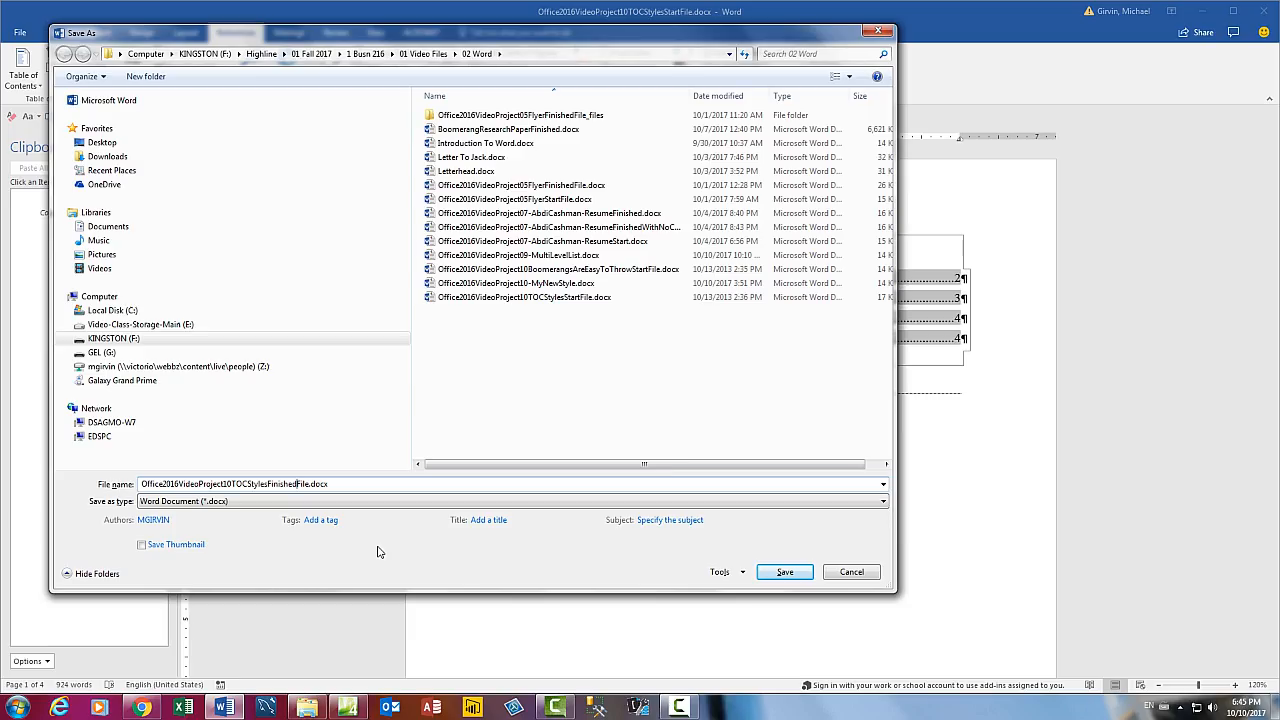
pyautogui.press('Return')
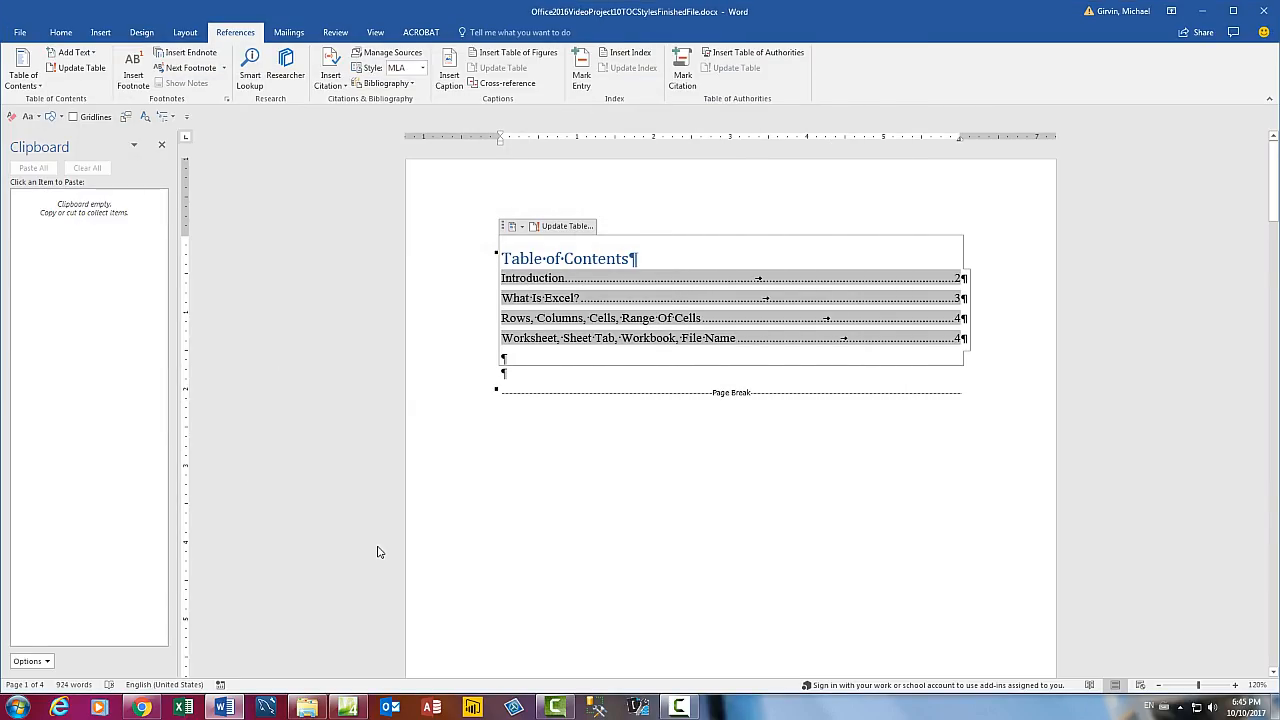
# - Close the finished document and open Office2016VideoProject10BoomerangsAreEasyToThrowStartFile.docx from the 02 Word folder in Windows Explorer
pyautogui.hotkey('alt', 'F4')
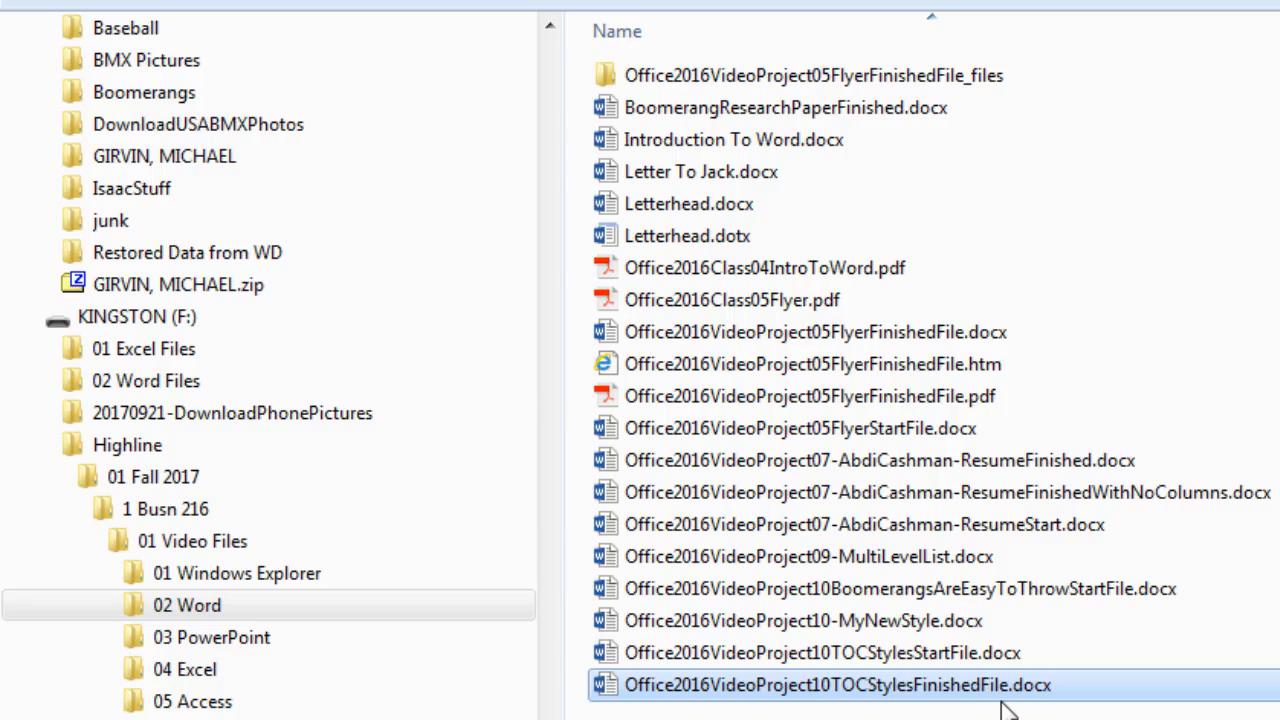
pyautogui.click(912, 596)
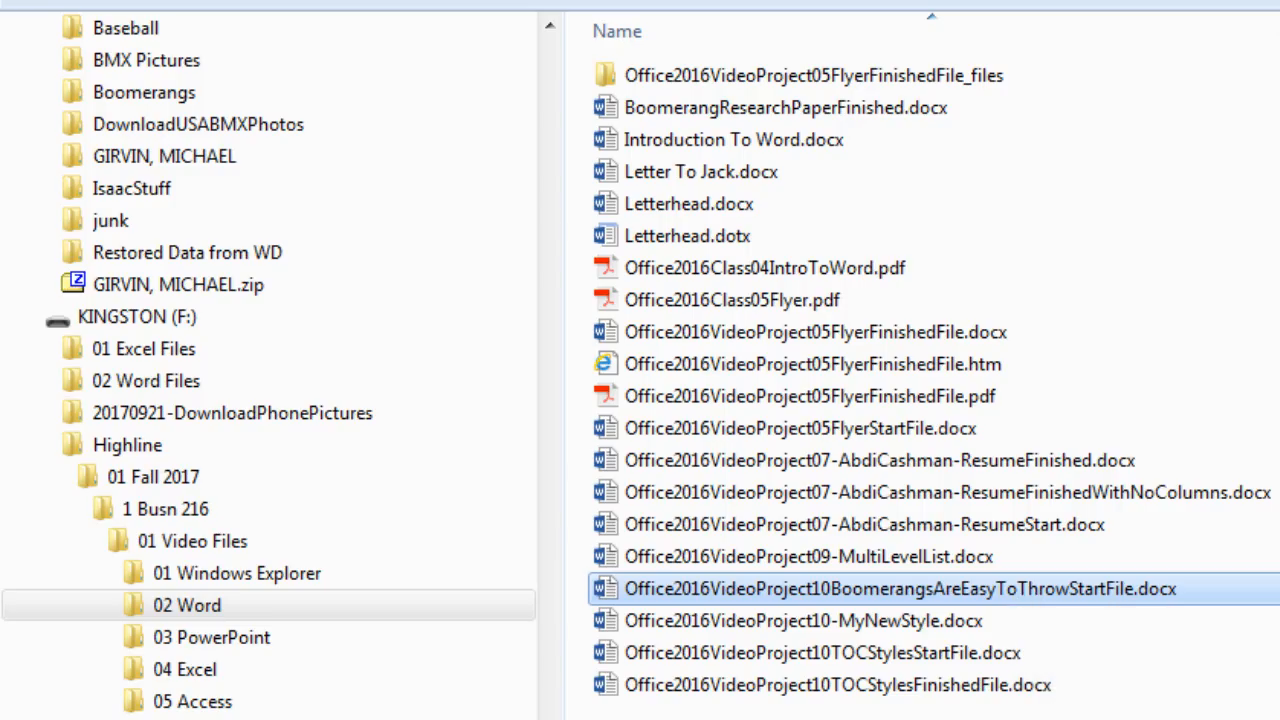
pyautogui.press('Return')
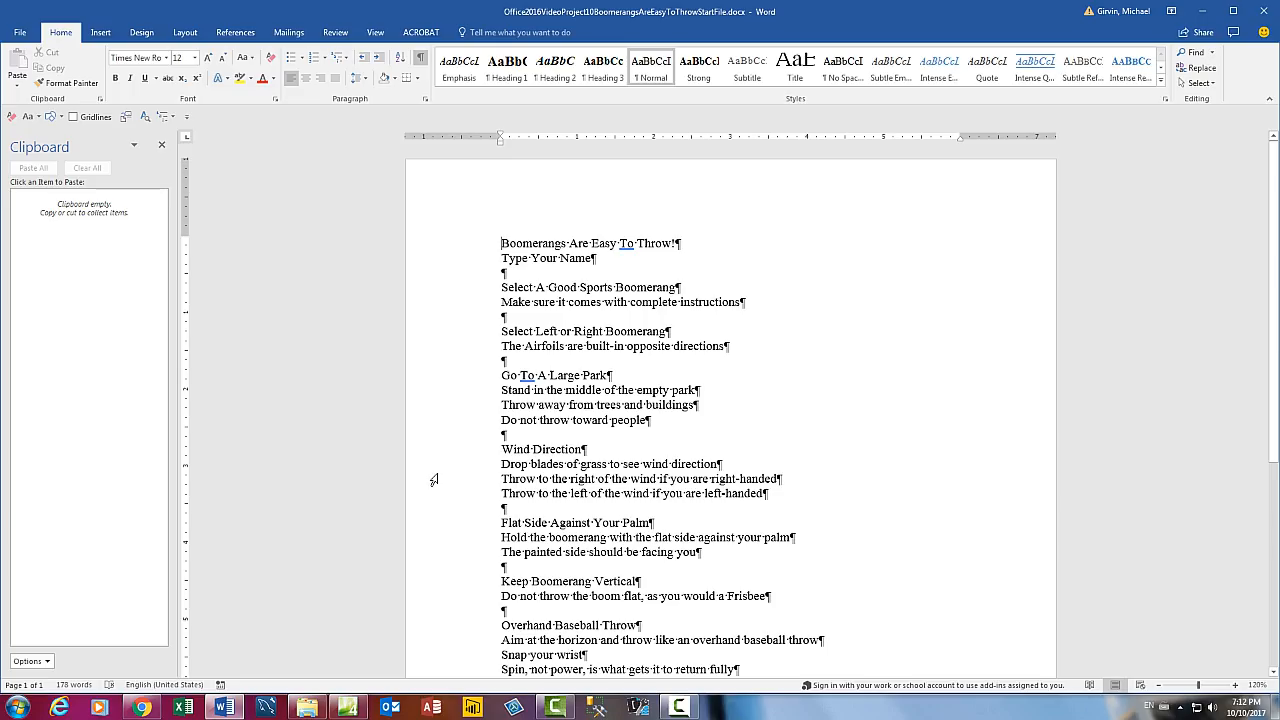
pyautogui.moveTo(433, 452); pyautogui.dragTo(444, 553)
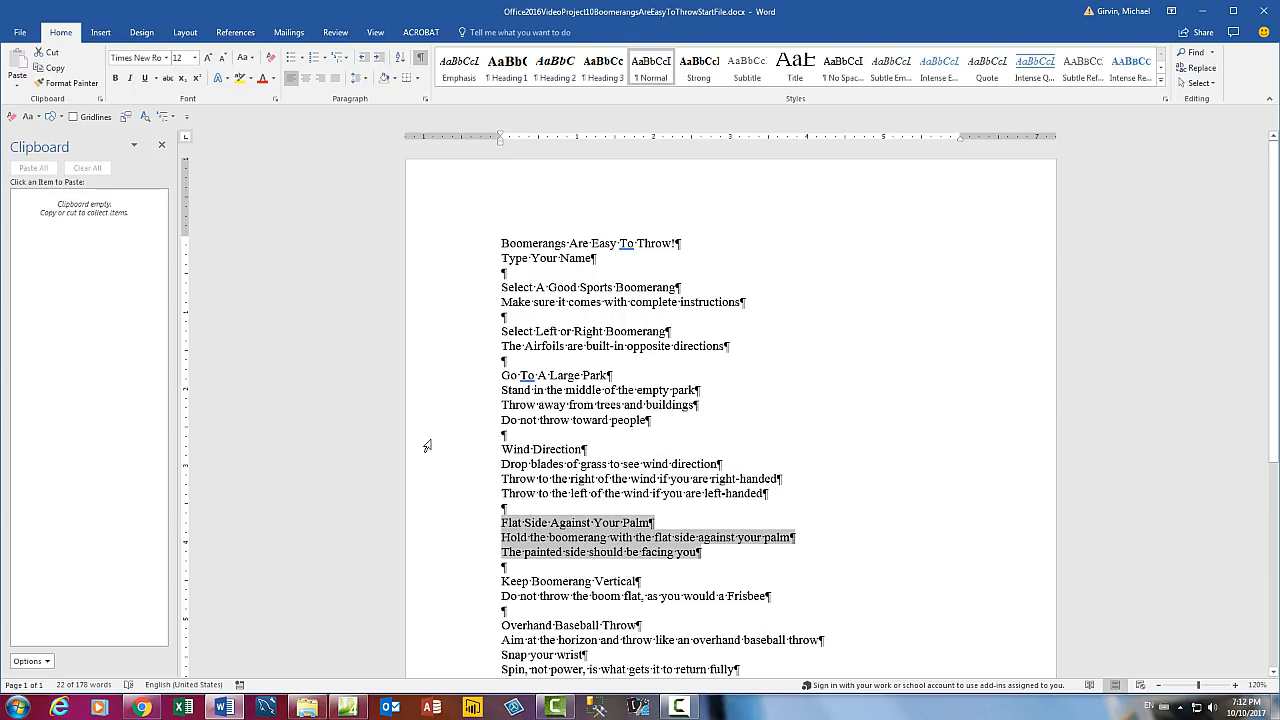
pyautogui.click(435, 250)
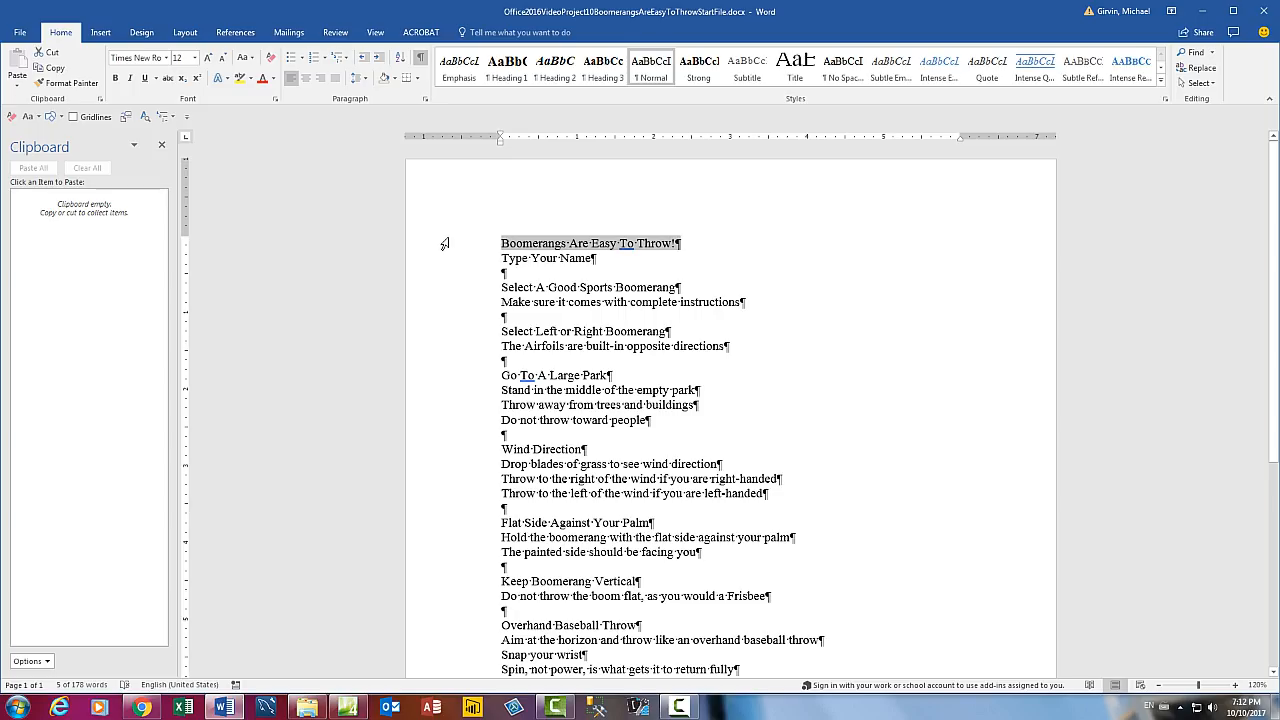
pyautogui.click(452, 294)
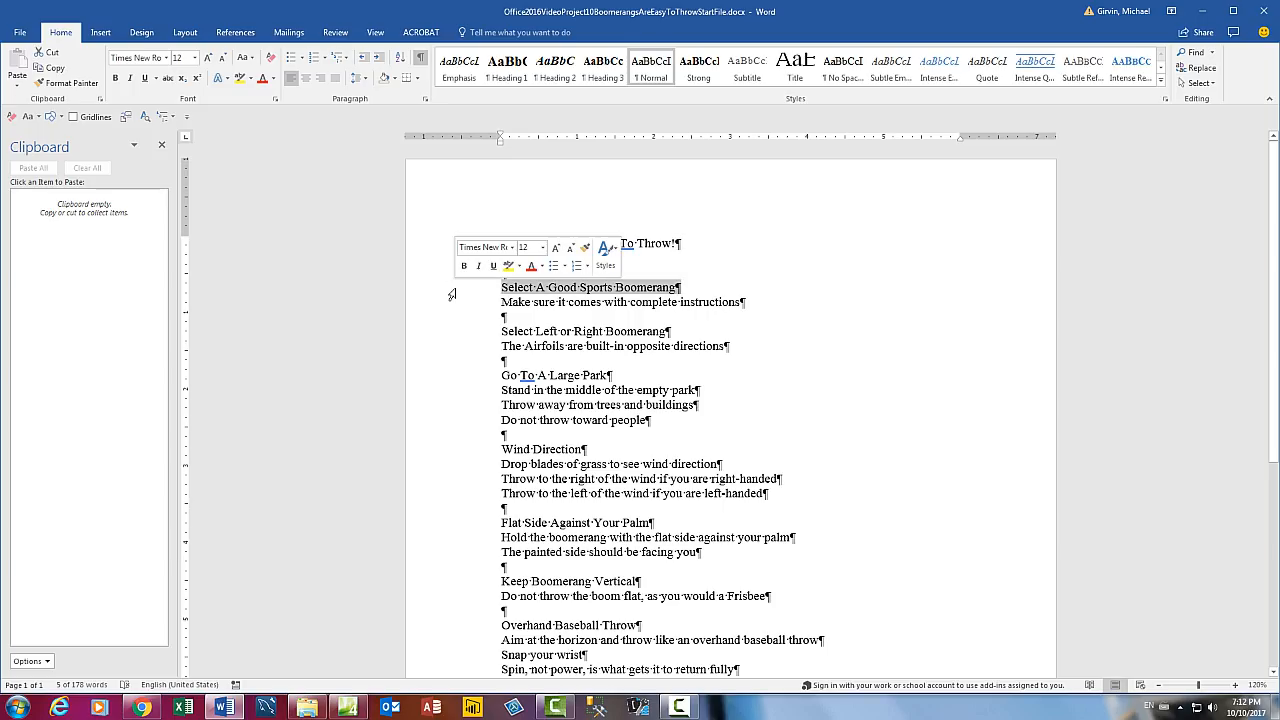
pyautogui.click(461, 389)
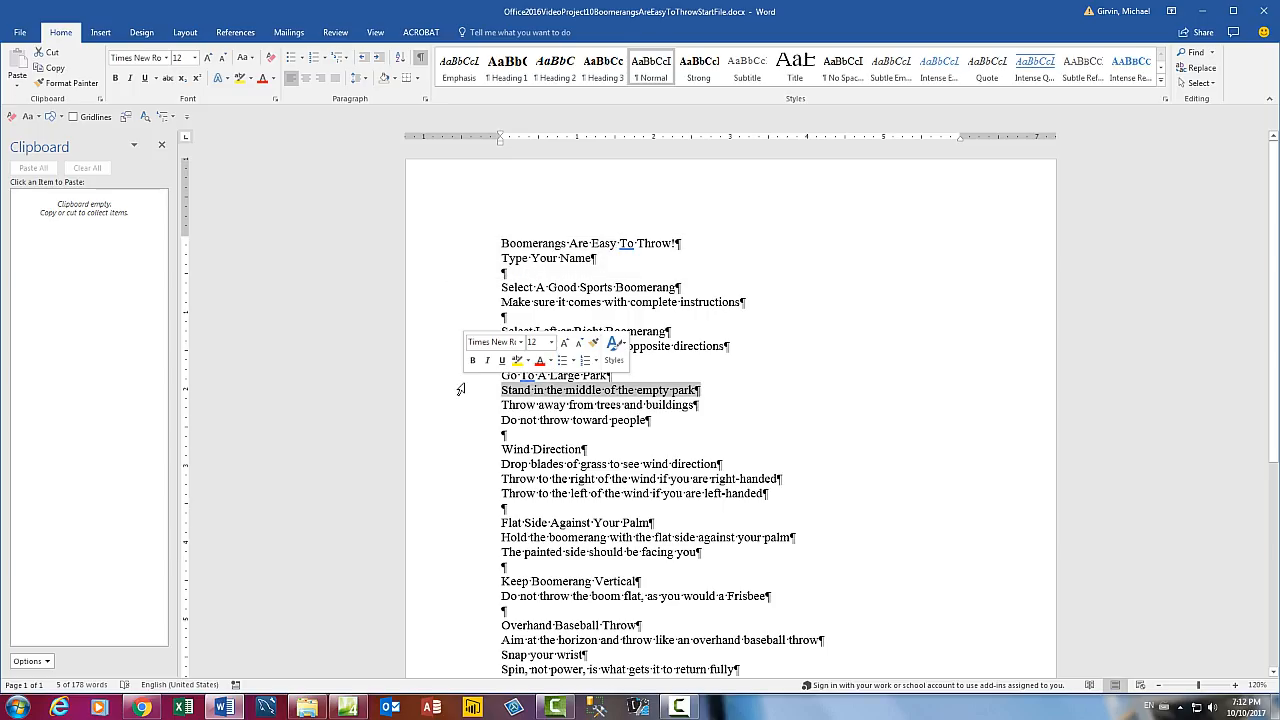
pyautogui.click(460, 376)
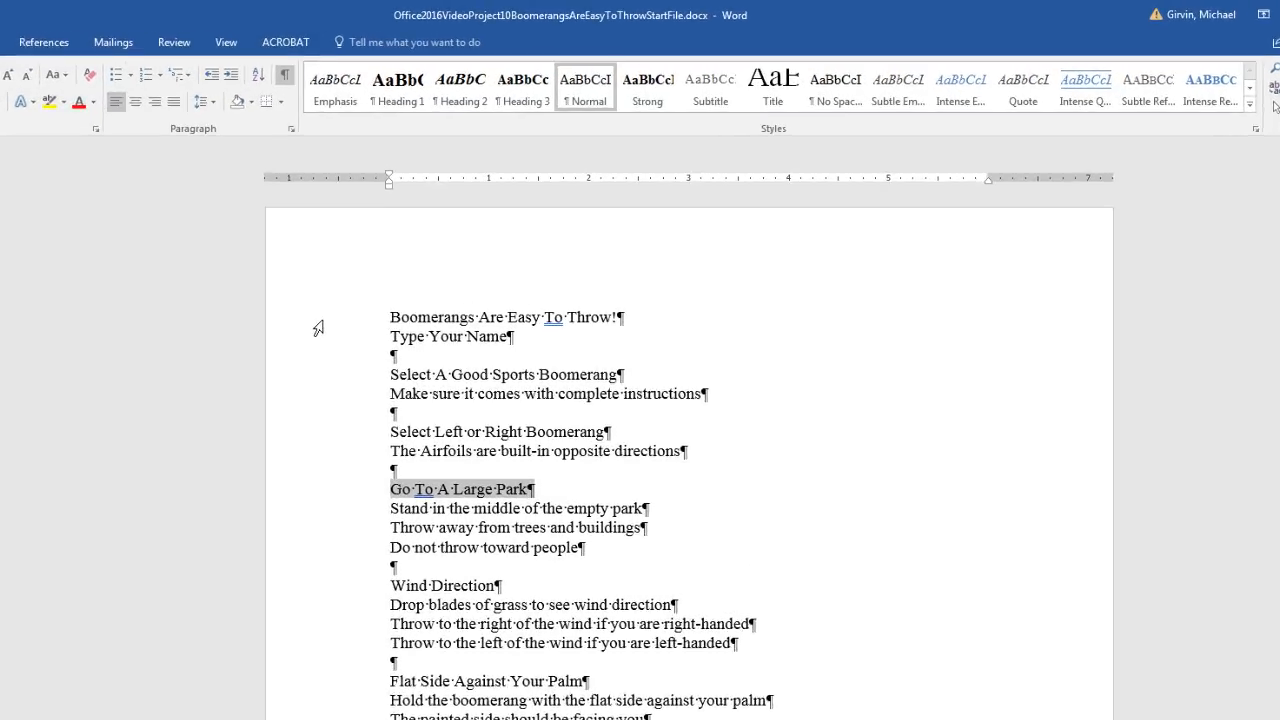
# - Apply the Heading 1 style to the Boomerangs Are Easy To Throw! line and Heading 2 to the Type Your Name line
pyautogui.click(335, 316)
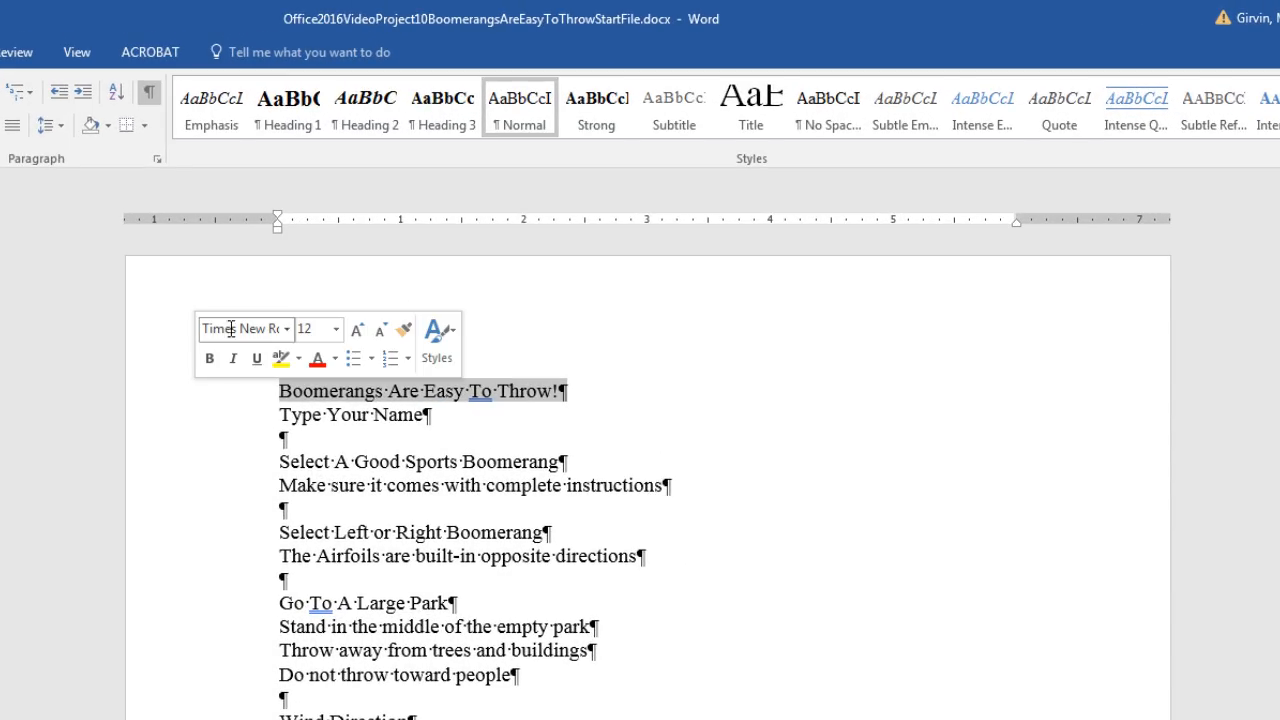
pyautogui.click(300, 134)
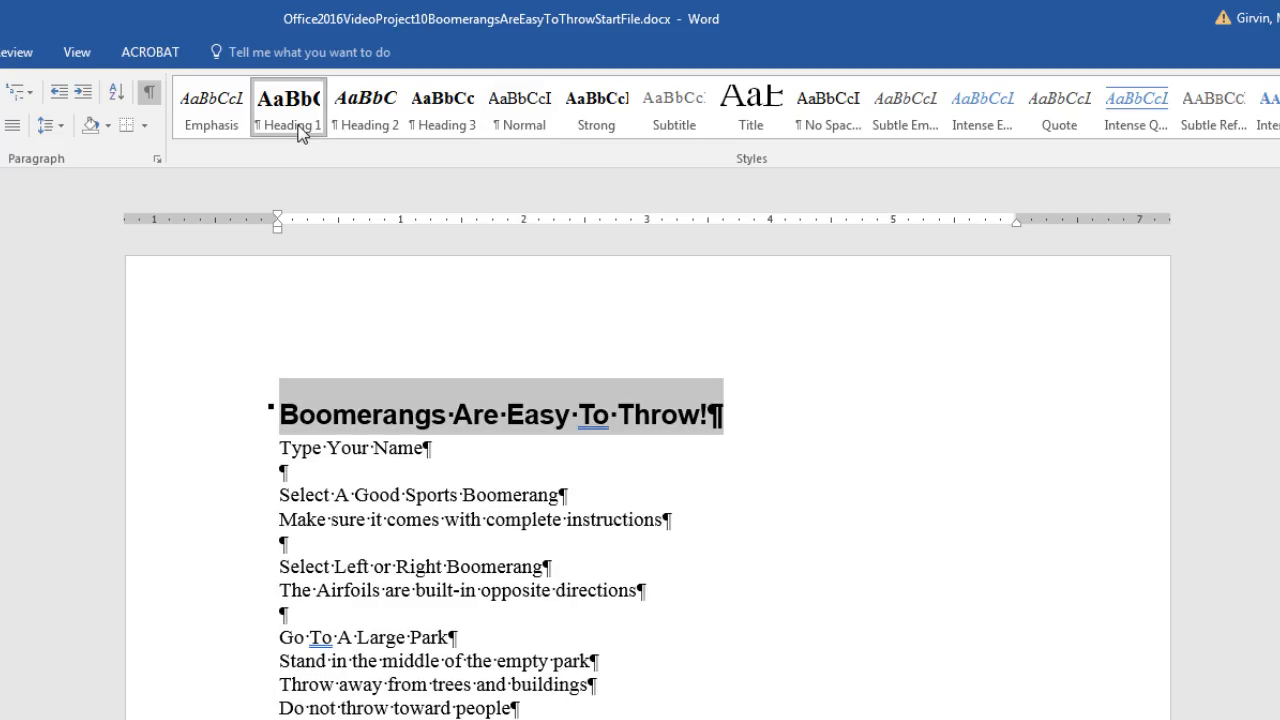
pyautogui.click(212, 452)
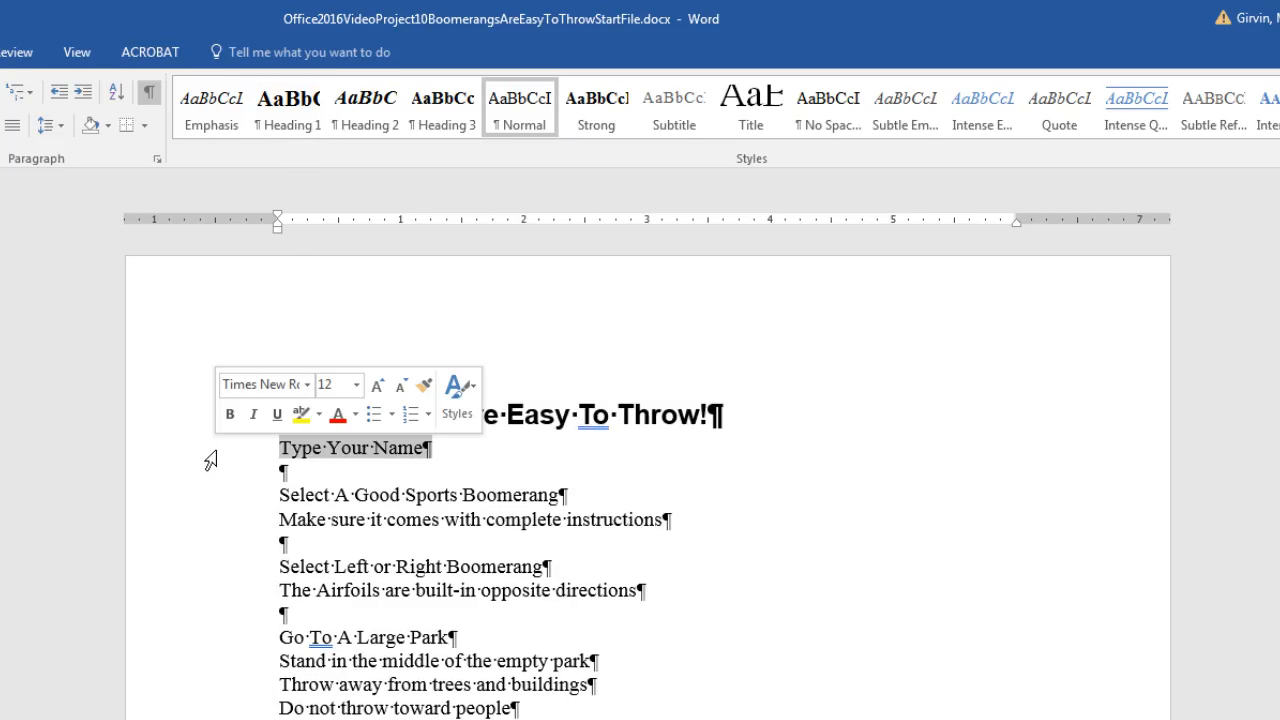
pyautogui.click(357, 123)
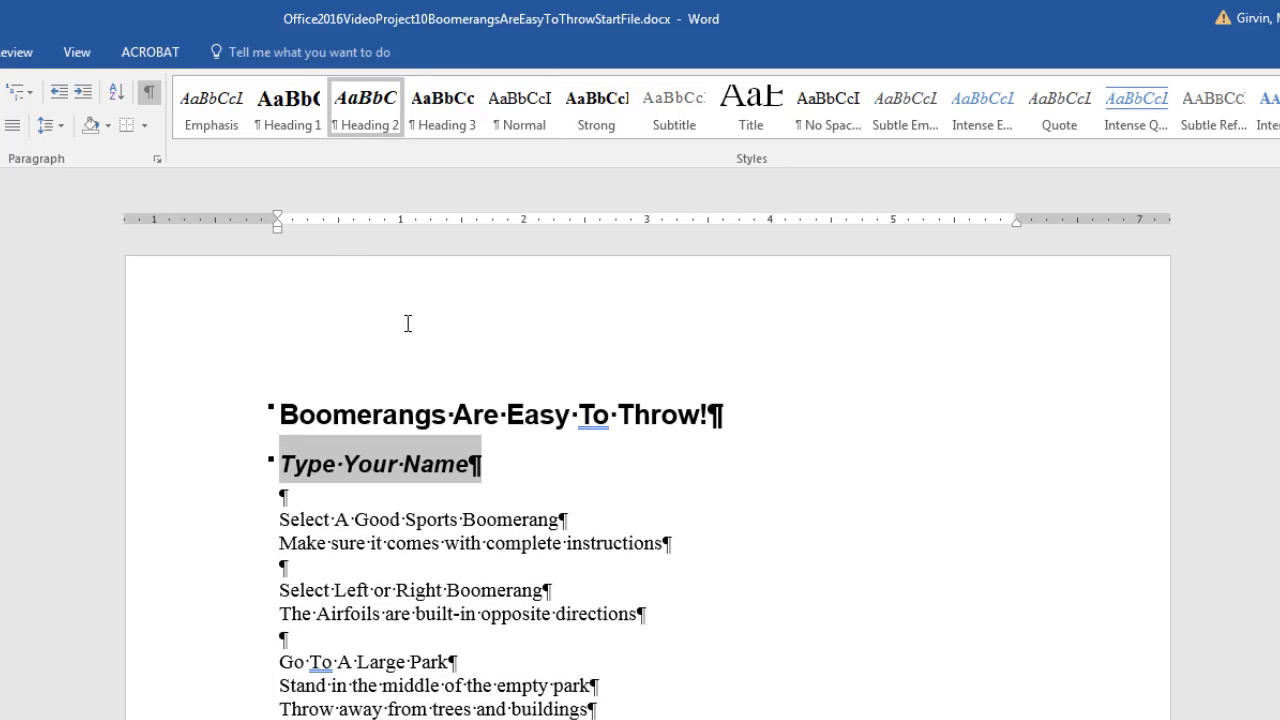
pyautogui.click(194, 428)
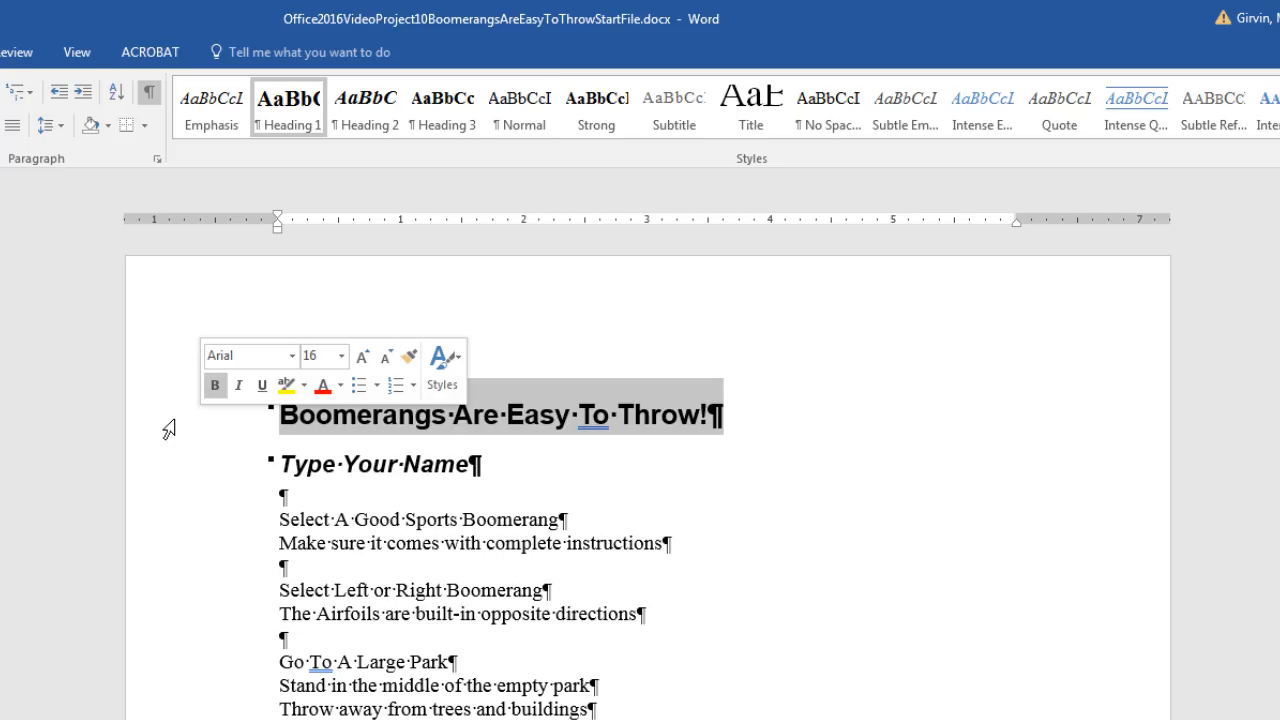
pyautogui.click(182, 478)
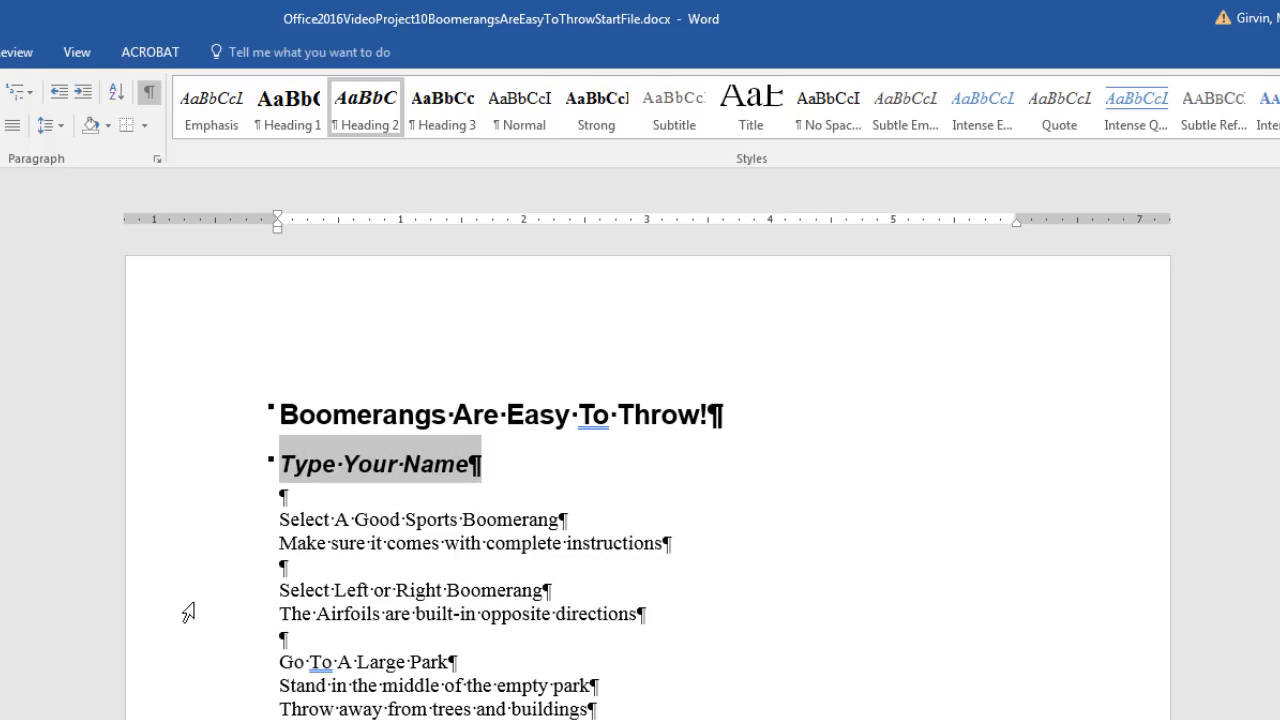
pyautogui.click(177, 428)
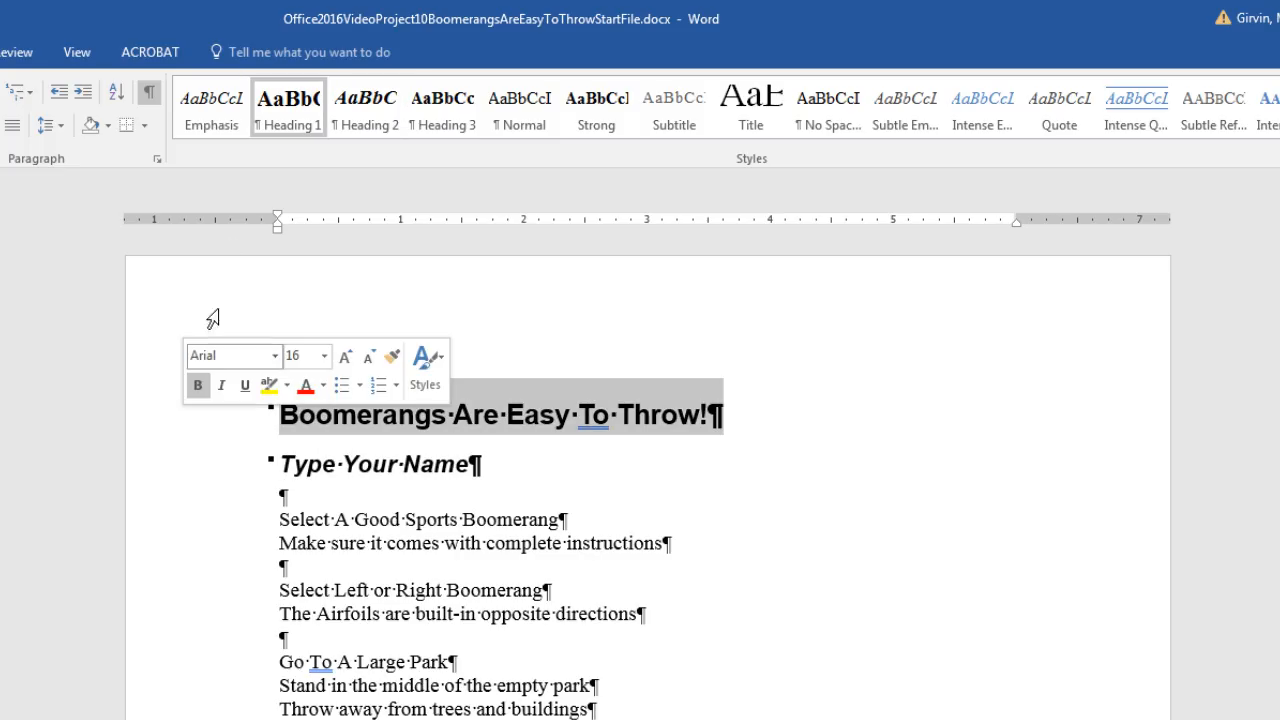
pyautogui.click(217, 474)
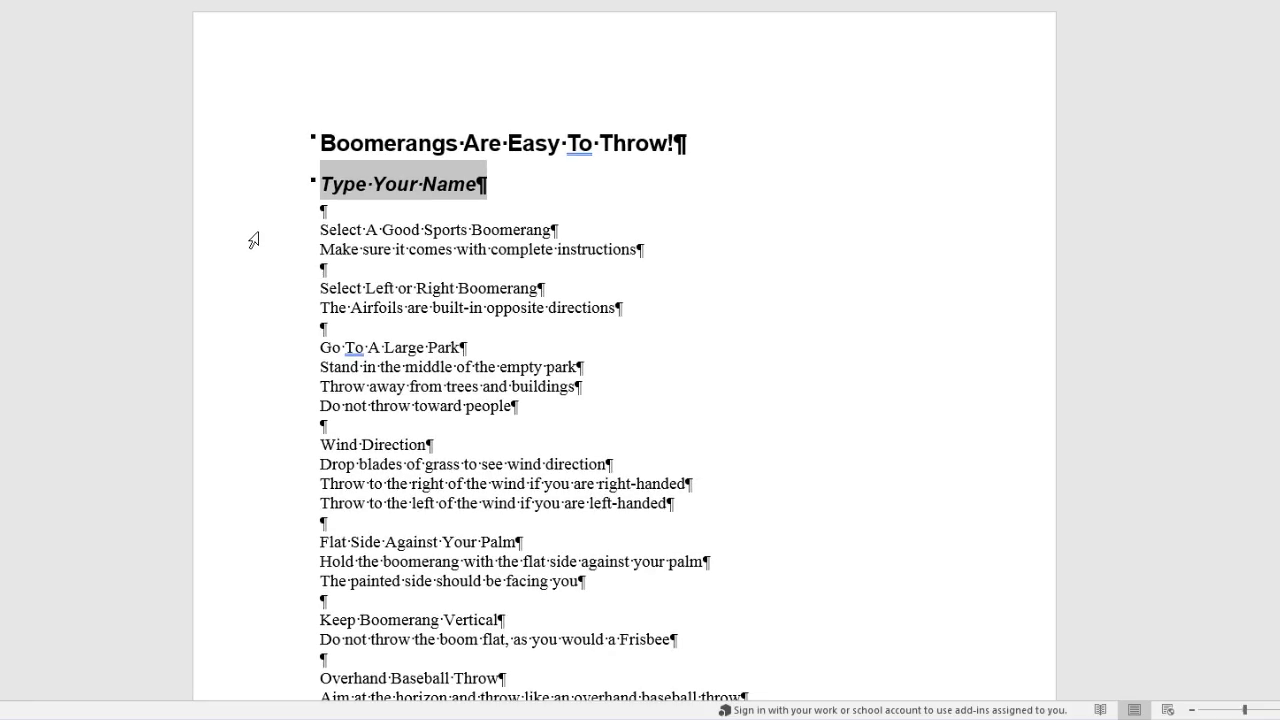
# - Apply the Heading 1 style to all eight topic lines, from Select A Good Sports Boomerang through Catching!
pyautogui.click(254, 236)
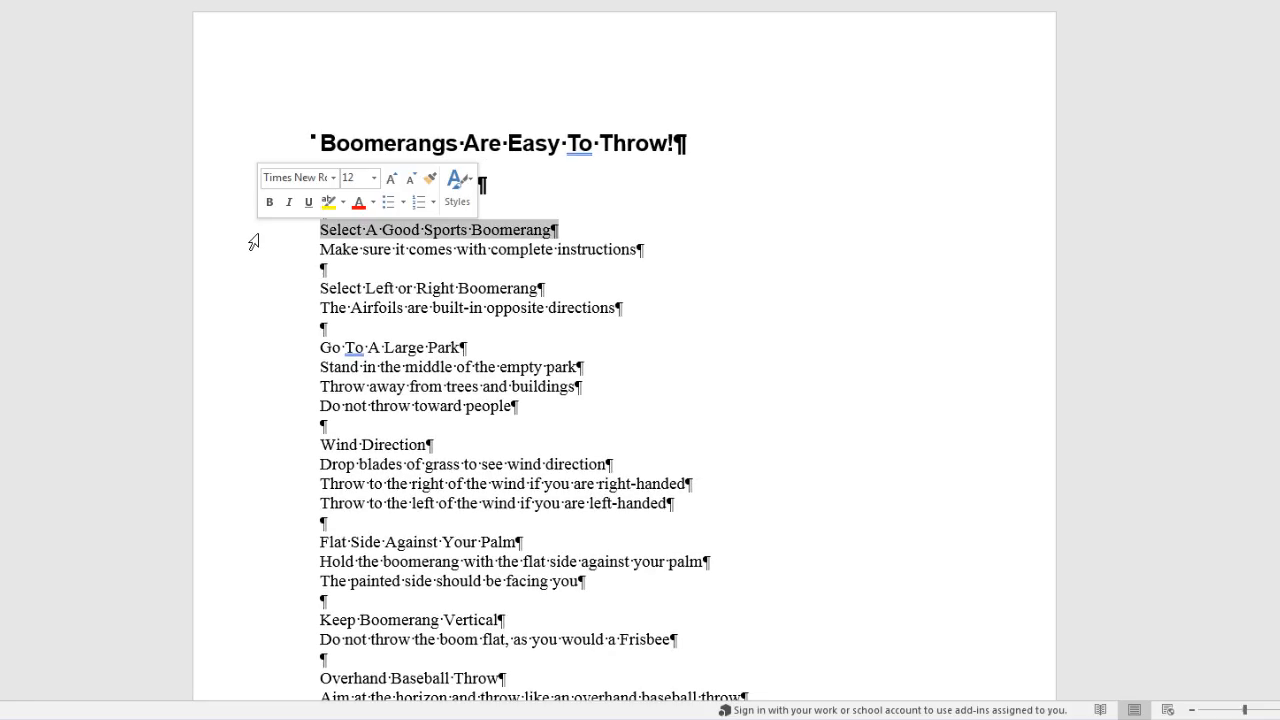
pyautogui.press('ctrl')
pyautogui.keyDown('ctrl'); pyautogui.click(265, 290); pyautogui.keyUp('ctrl')
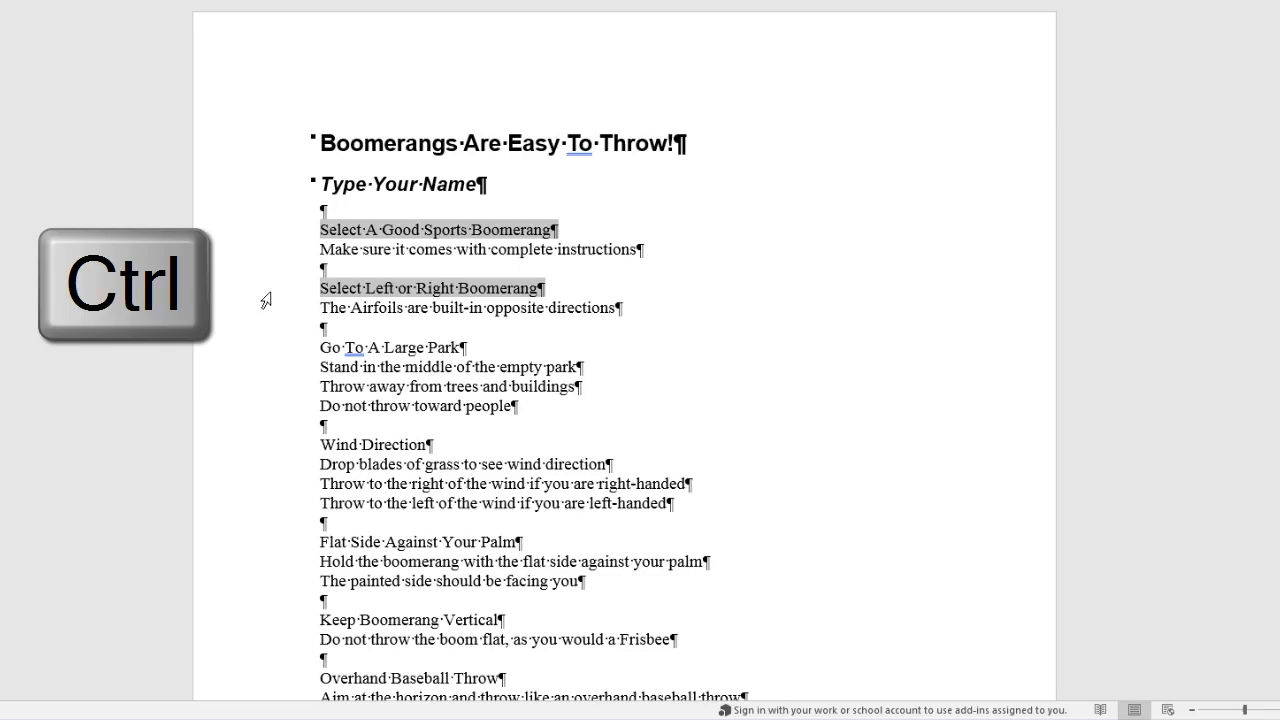
pyautogui.keyDown('ctrl'); pyautogui.click(267, 350); pyautogui.keyUp('ctrl')
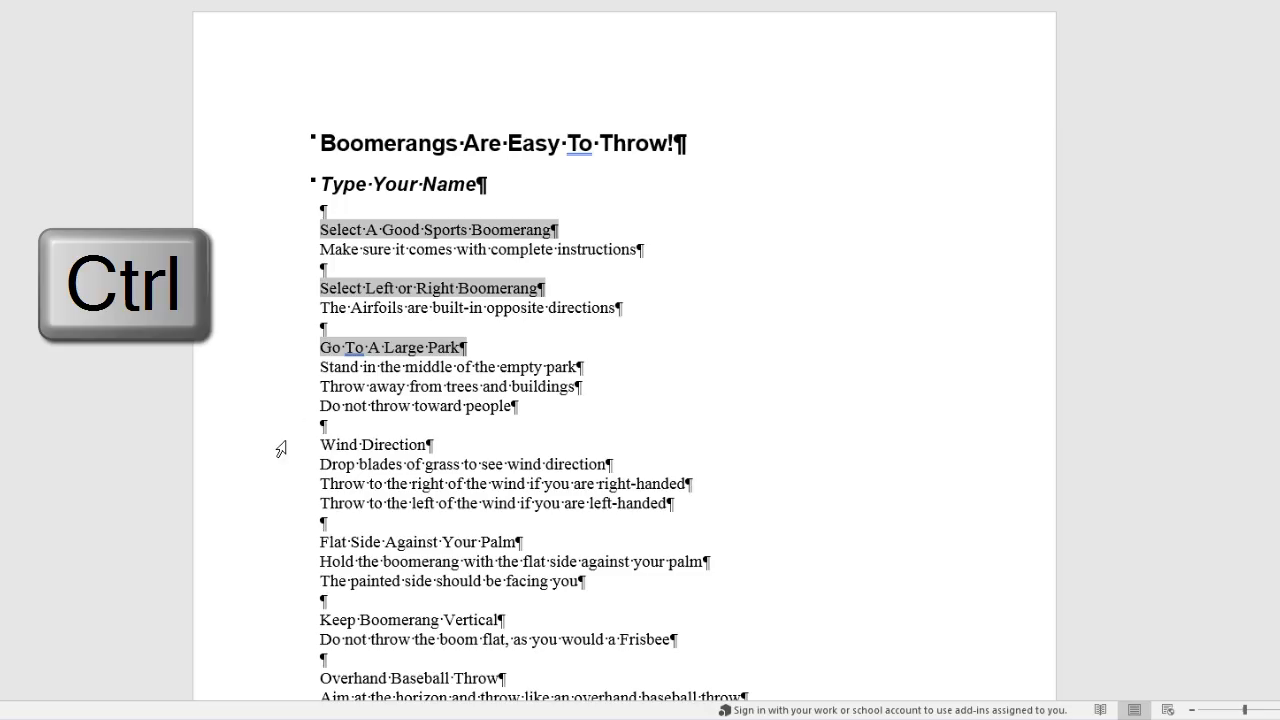
pyautogui.keyDown('ctrl'); pyautogui.click(274, 455); pyautogui.keyUp('ctrl')
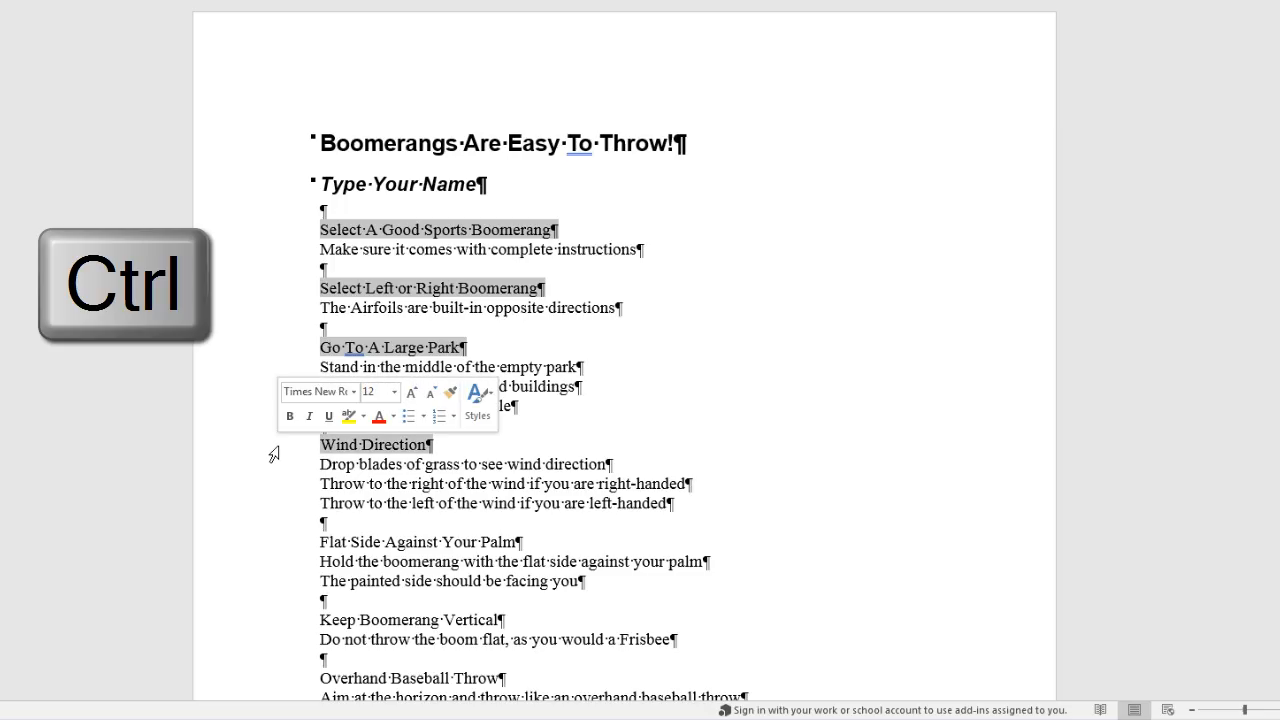
pyautogui.keyDown('ctrl'); pyautogui.click(276, 550); pyautogui.keyUp('ctrl')
pyautogui.scroll(-3, 268, 547)
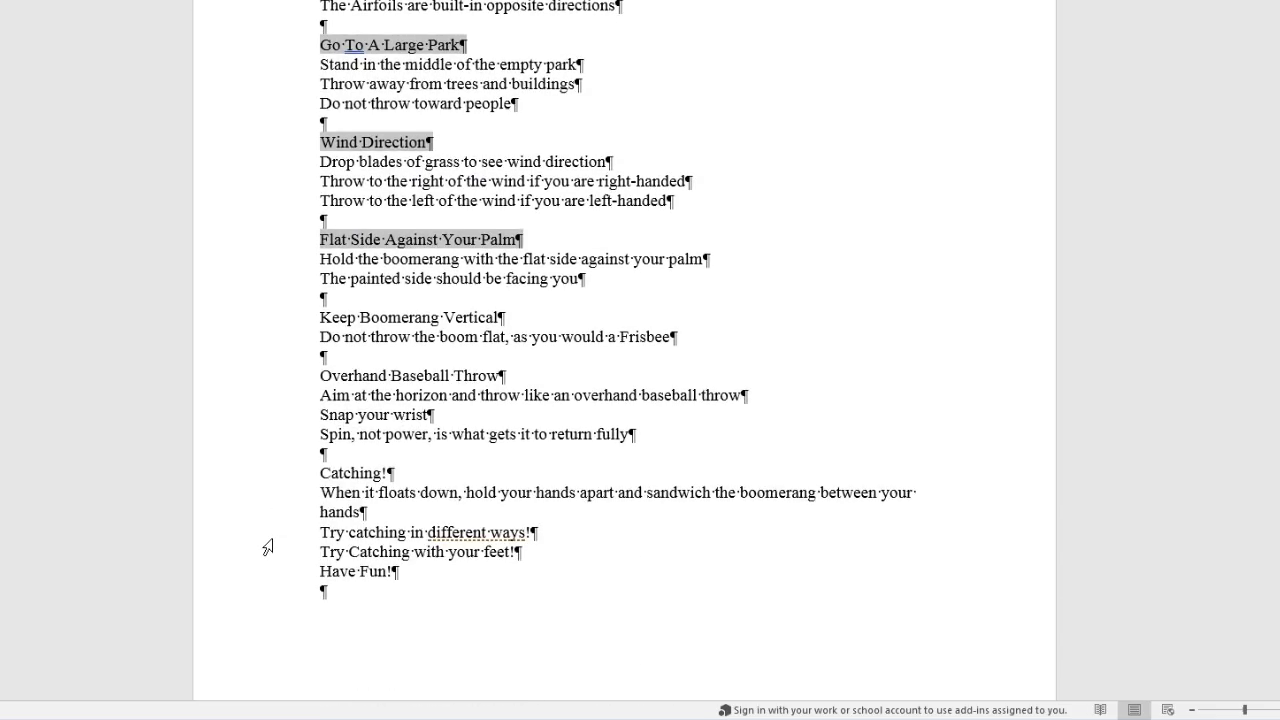
pyautogui.scroll(5, 266, 547)
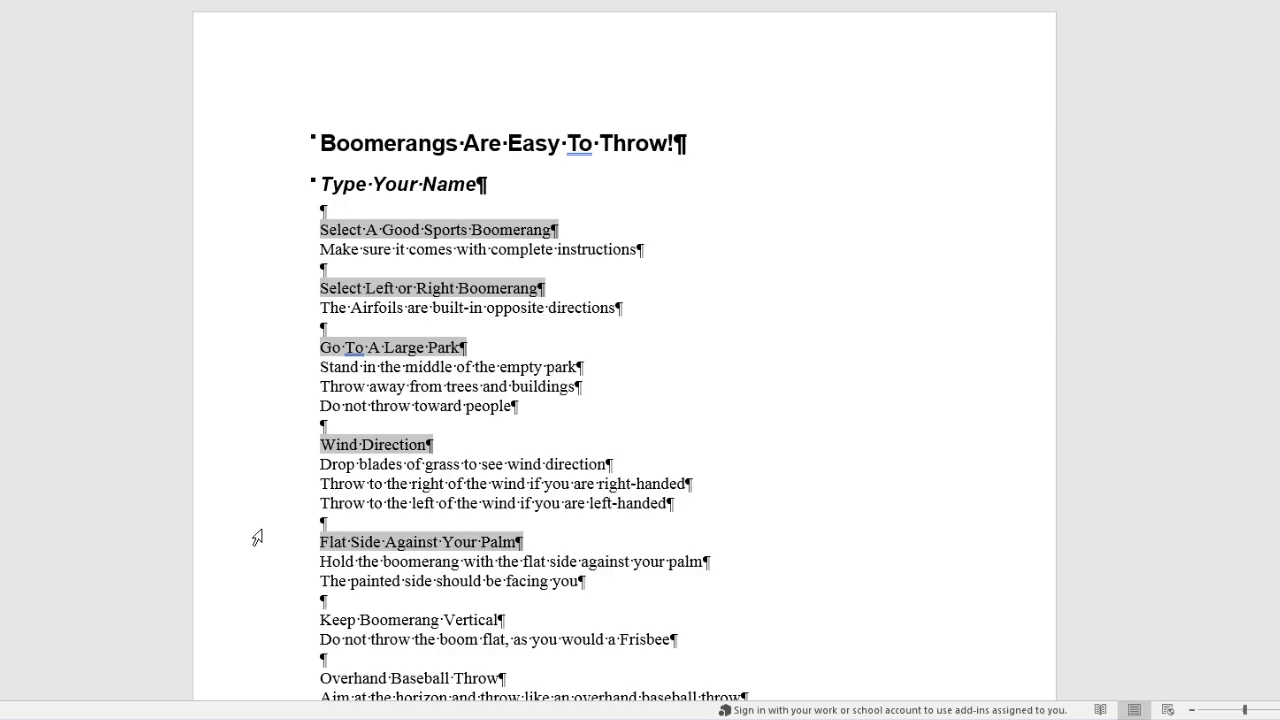
pyautogui.scroll(-6, 257, 538)
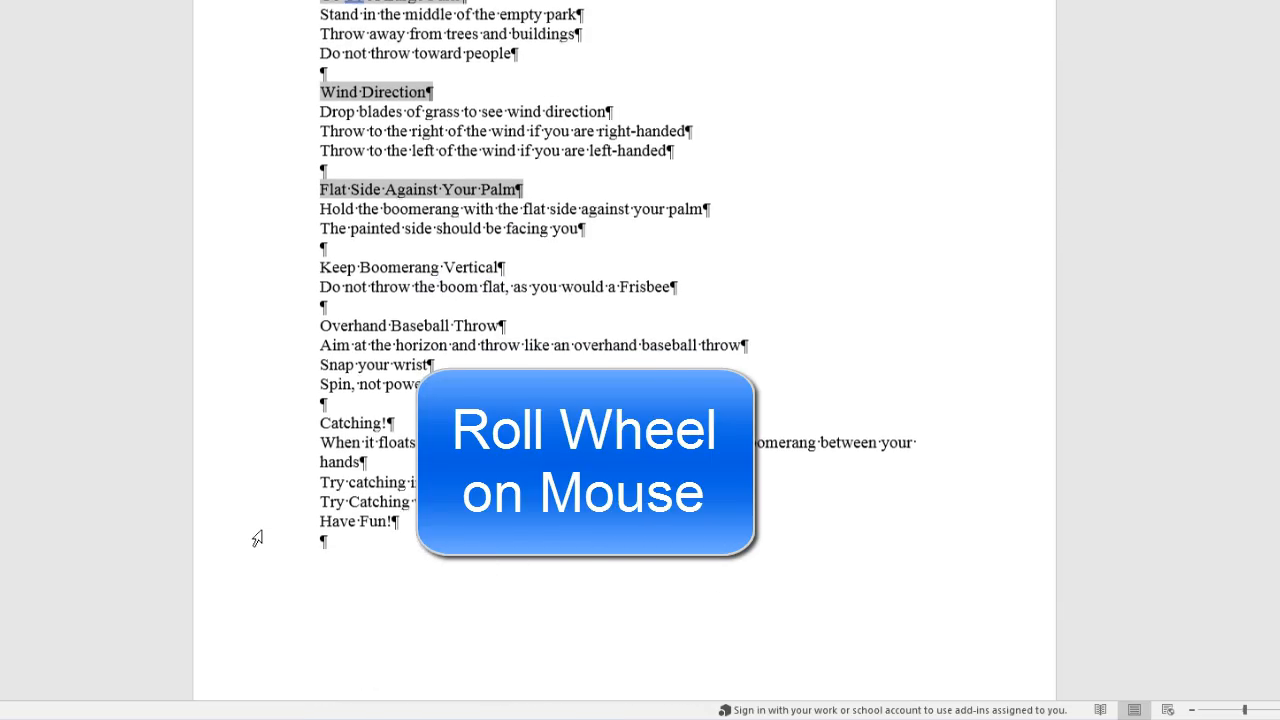
pyautogui.keyDown('ctrl'); pyautogui.click(250, 271); pyautogui.keyUp('ctrl')
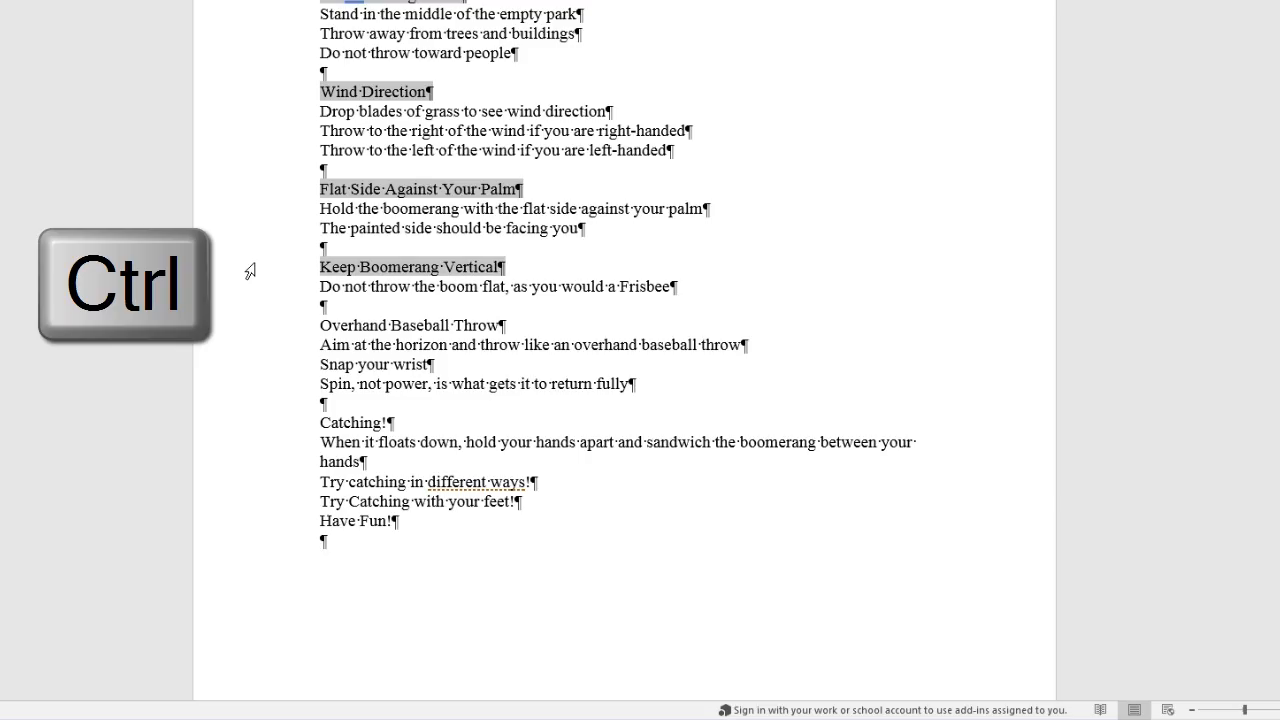
pyautogui.keyDown('ctrl'); pyautogui.click(274, 330); pyautogui.keyUp('ctrl')
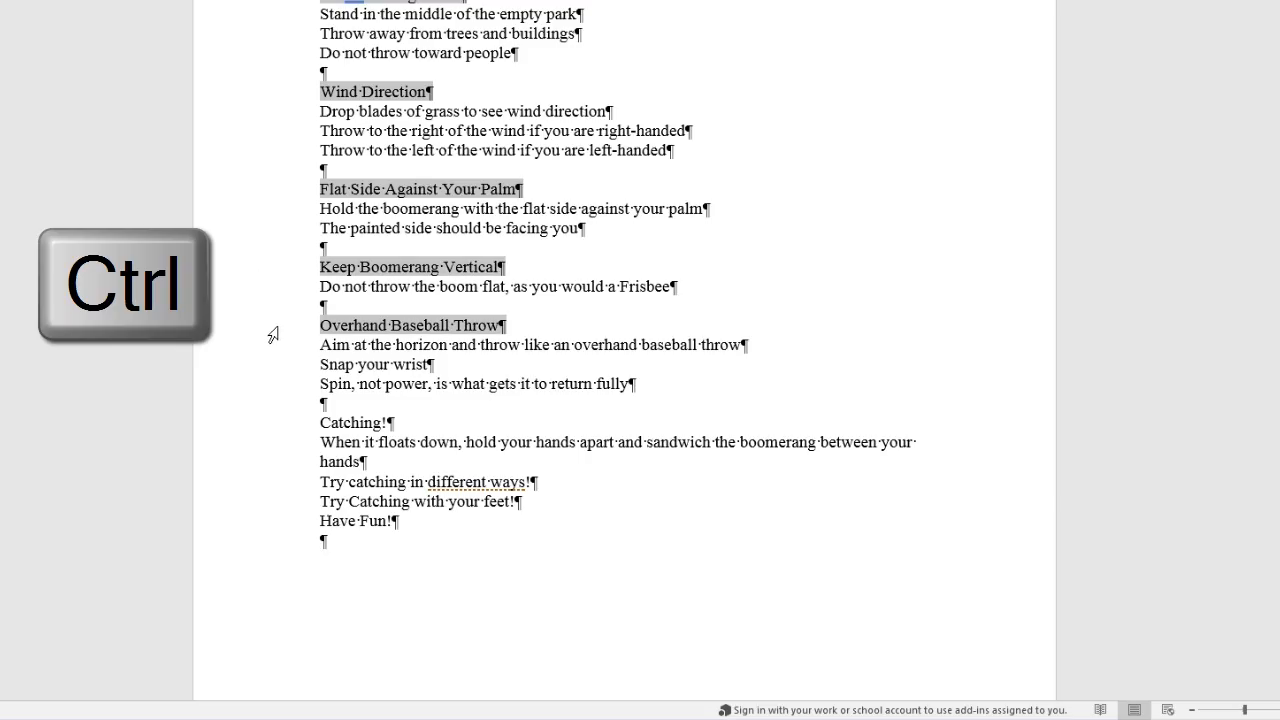
pyautogui.keyDown('ctrl'); pyautogui.click(257, 426); pyautogui.keyUp('ctrl')
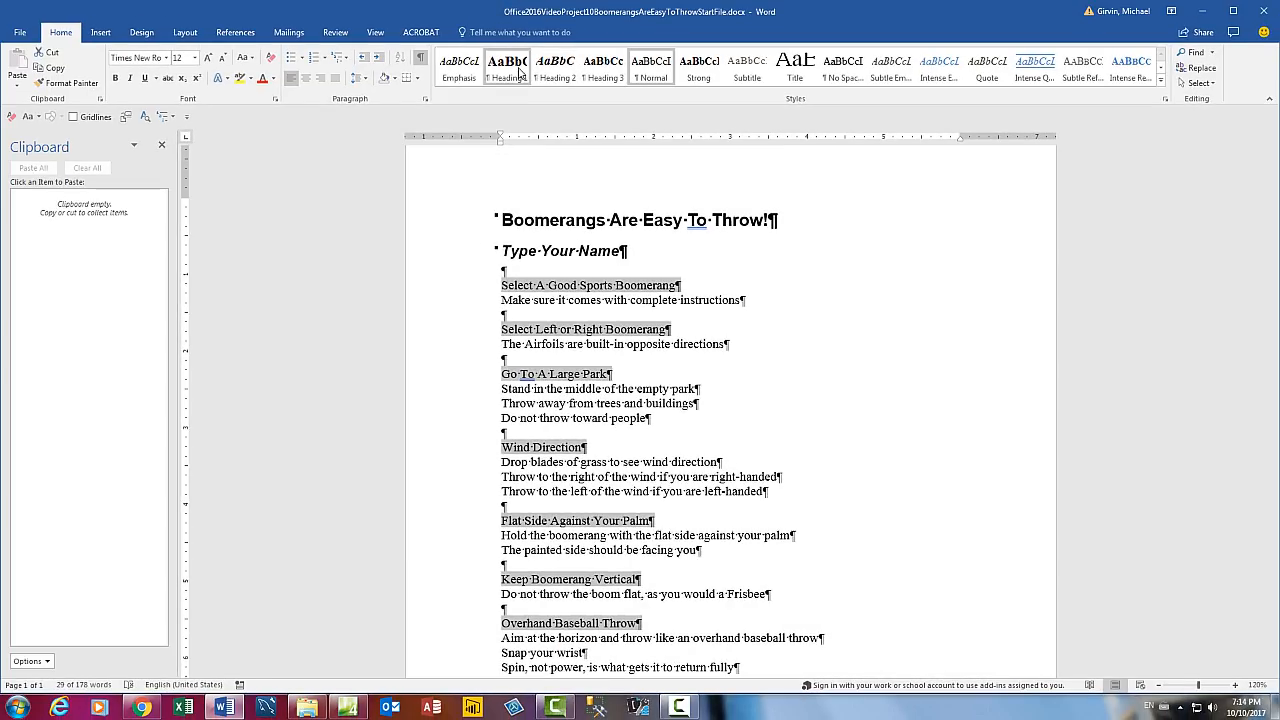
pyautogui.click(519, 72)
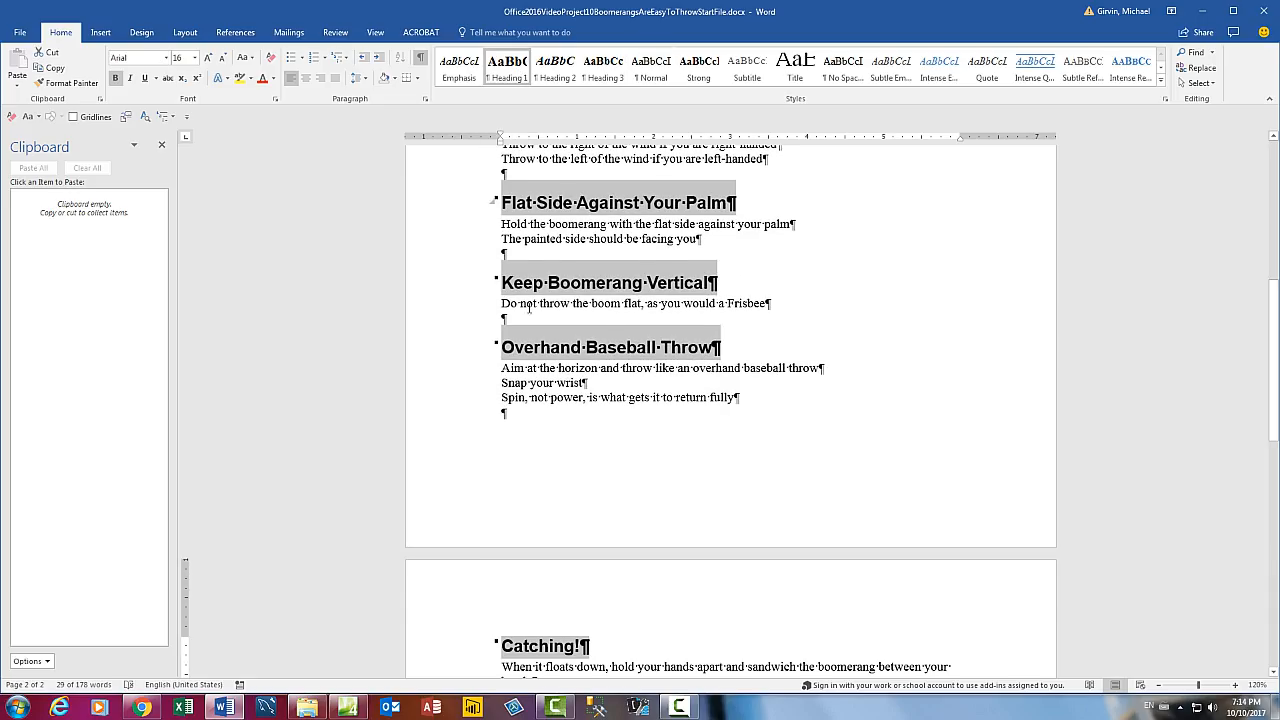
# - Apply the Heading 2 style to every detail line under the topic headings, from Make sure it comes with complete instructions through Have Fun!
pyautogui.scroll(8, 528, 285)
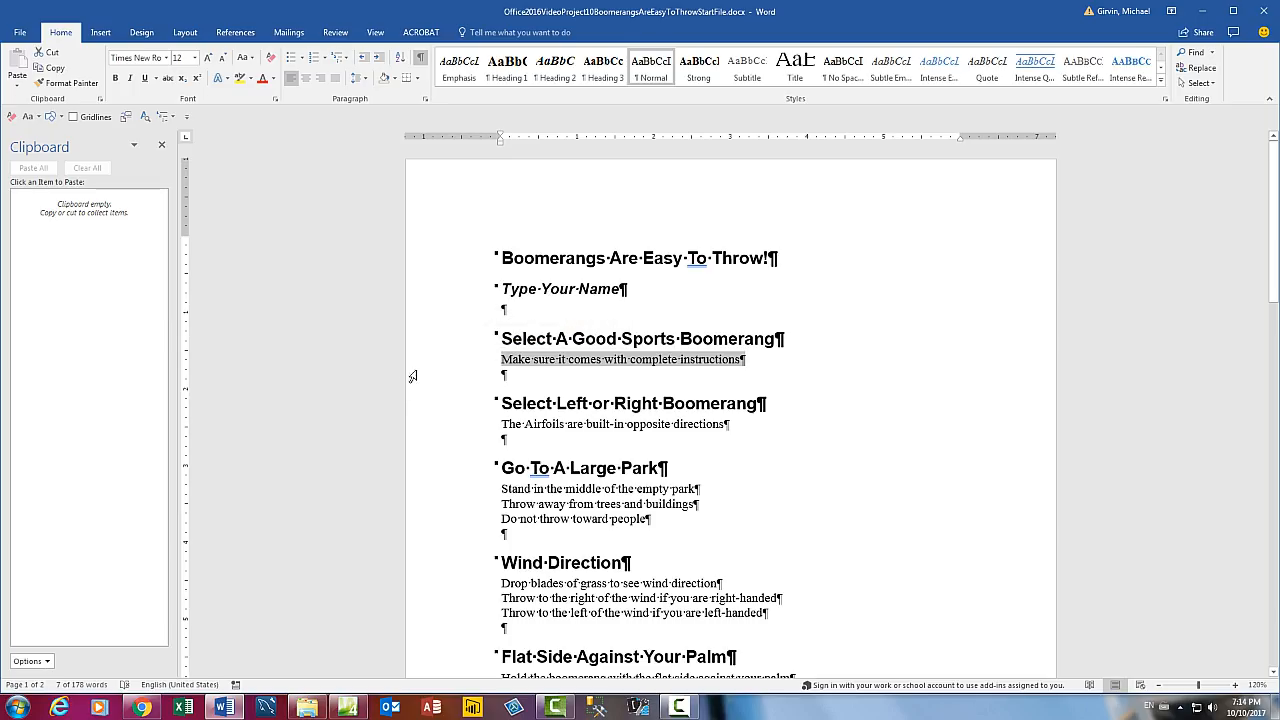
pyautogui.press('ctrl')
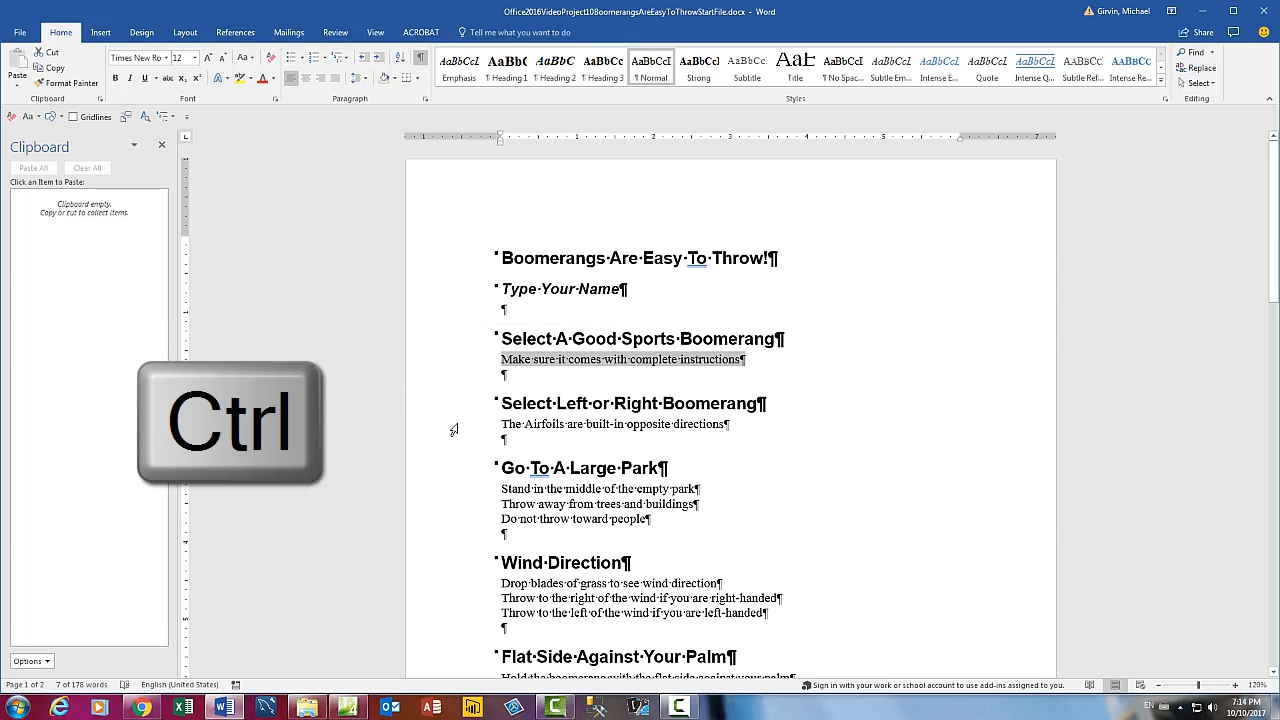
pyautogui.keyDown('ctrl'); pyautogui.click(454, 430); pyautogui.keyUp('ctrl')
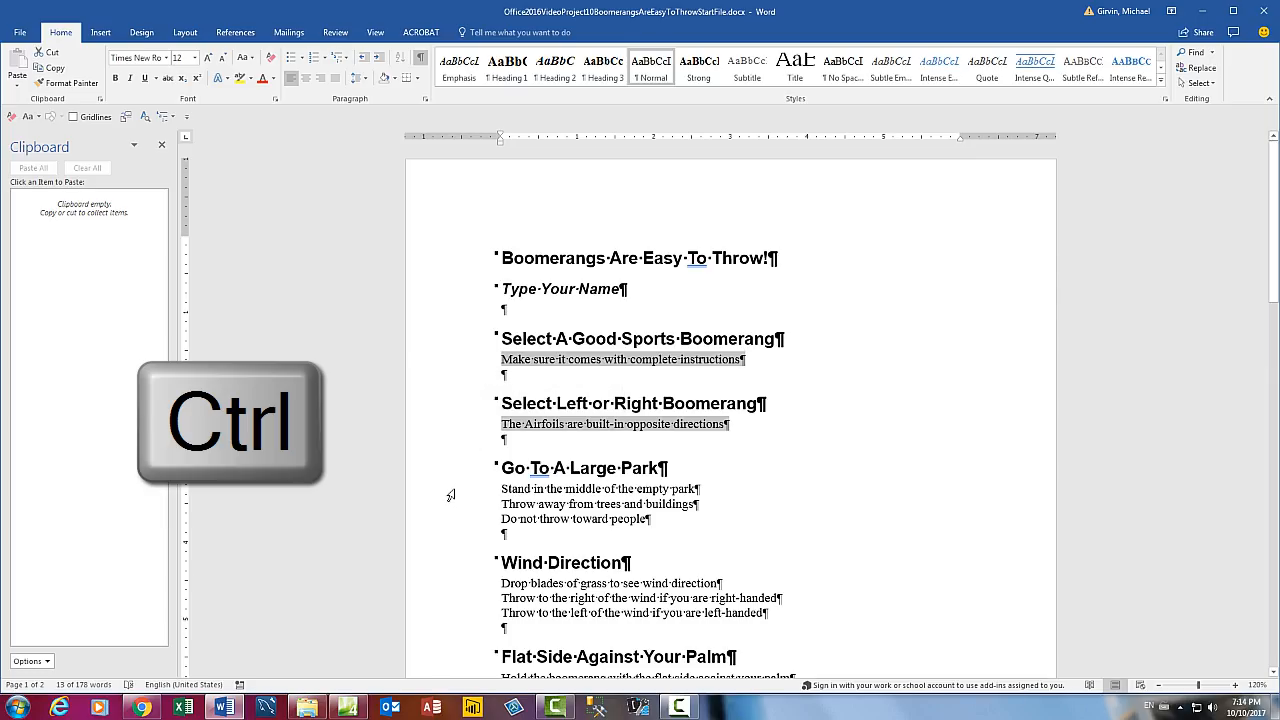
pyautogui.keyDown('ctrl'); pyautogui.click(448, 495); pyautogui.keyUp('ctrl')
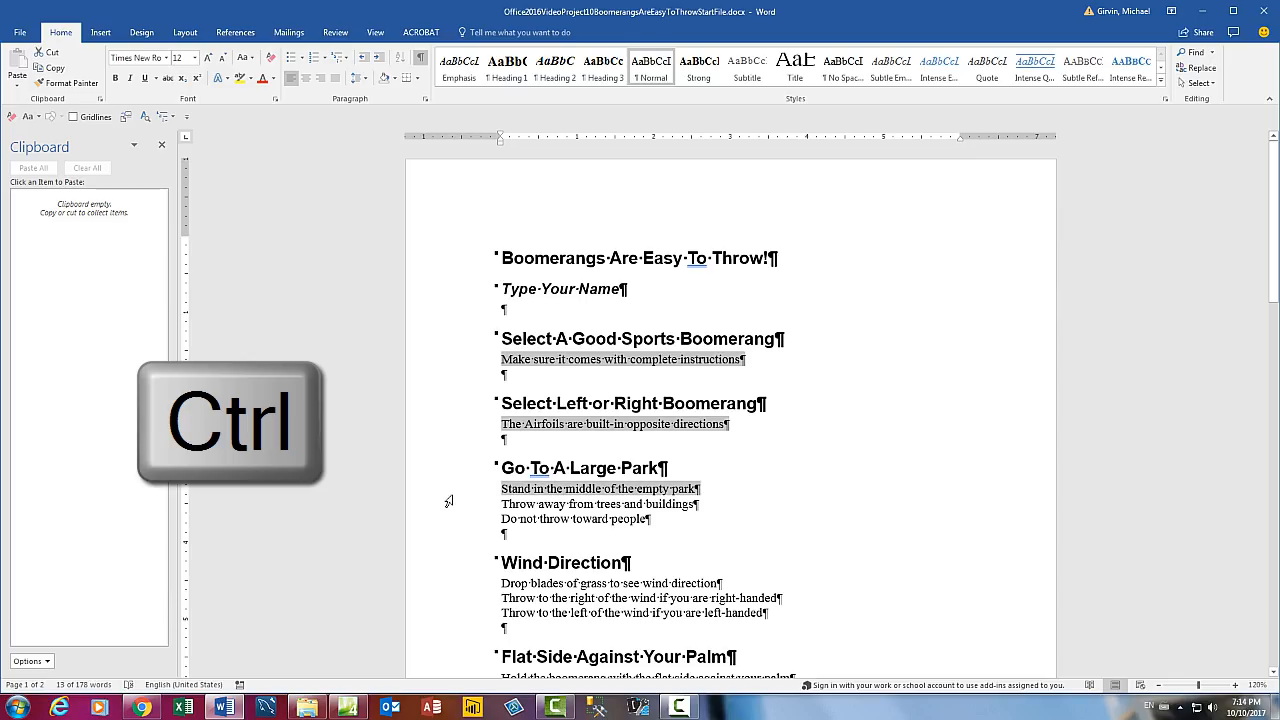
pyautogui.keyDown('ctrl'); pyautogui.click(449, 505); pyautogui.keyUp('ctrl')
pyautogui.keyDown('ctrl'); pyautogui.click(451, 520); pyautogui.keyUp('ctrl')
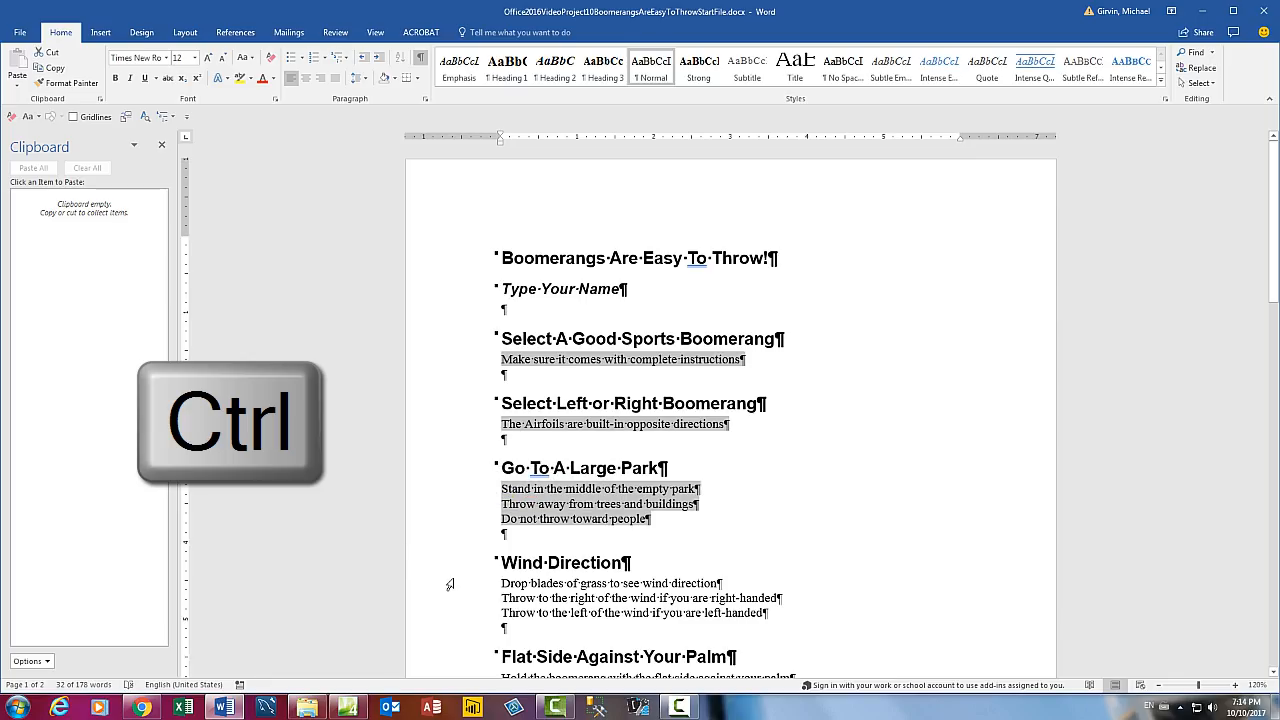
pyautogui.moveTo(449, 589); pyautogui.dragTo(448, 615)
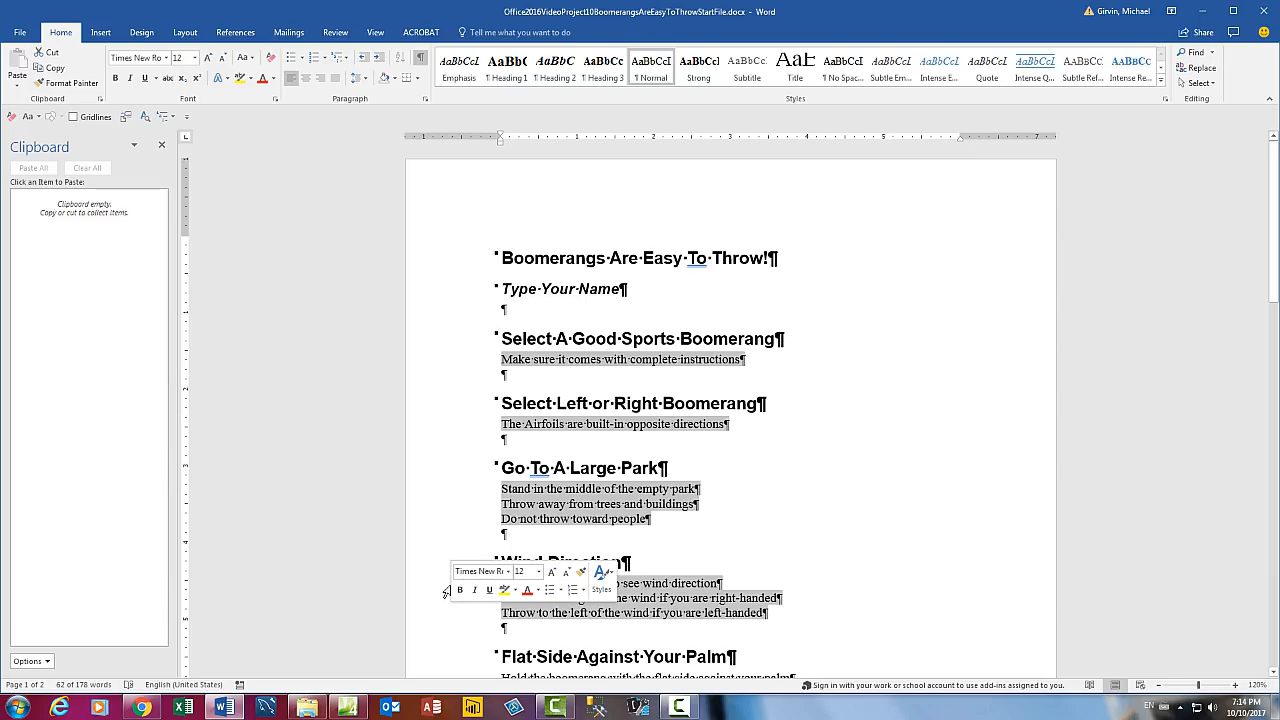
pyautogui.scroll(-7, 444, 590)
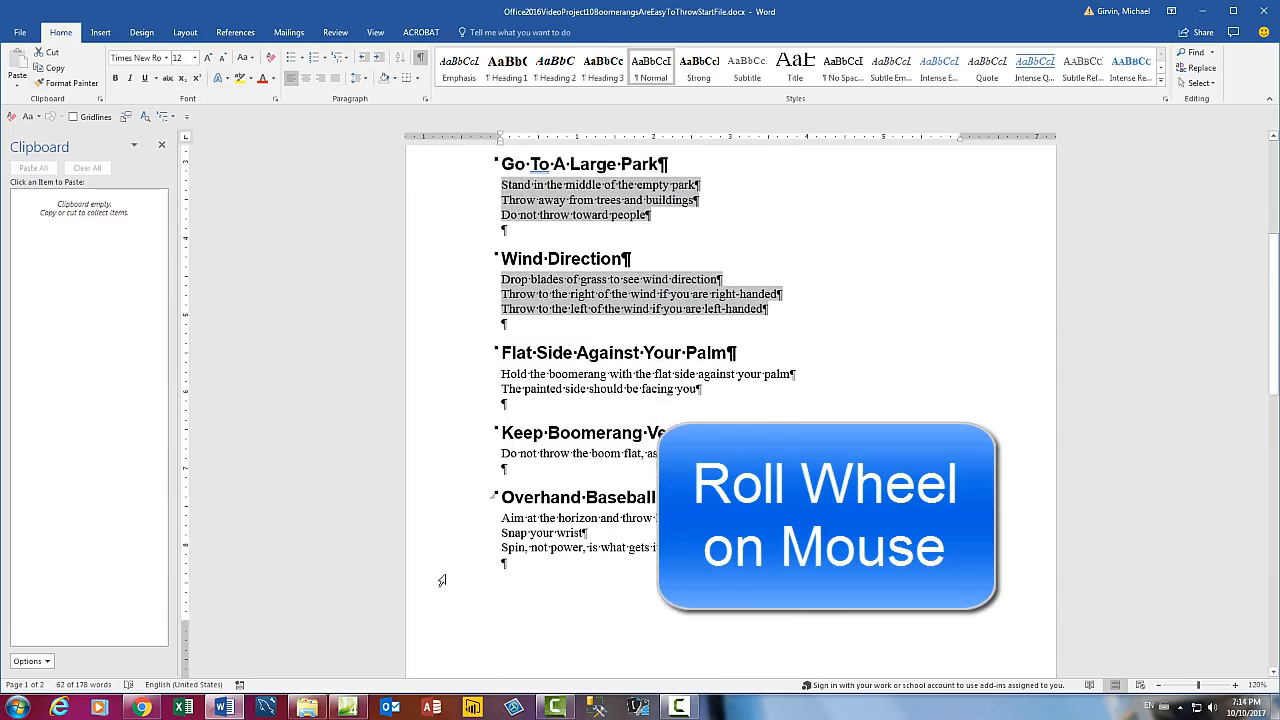
pyautogui.scroll(-3, 441, 580)
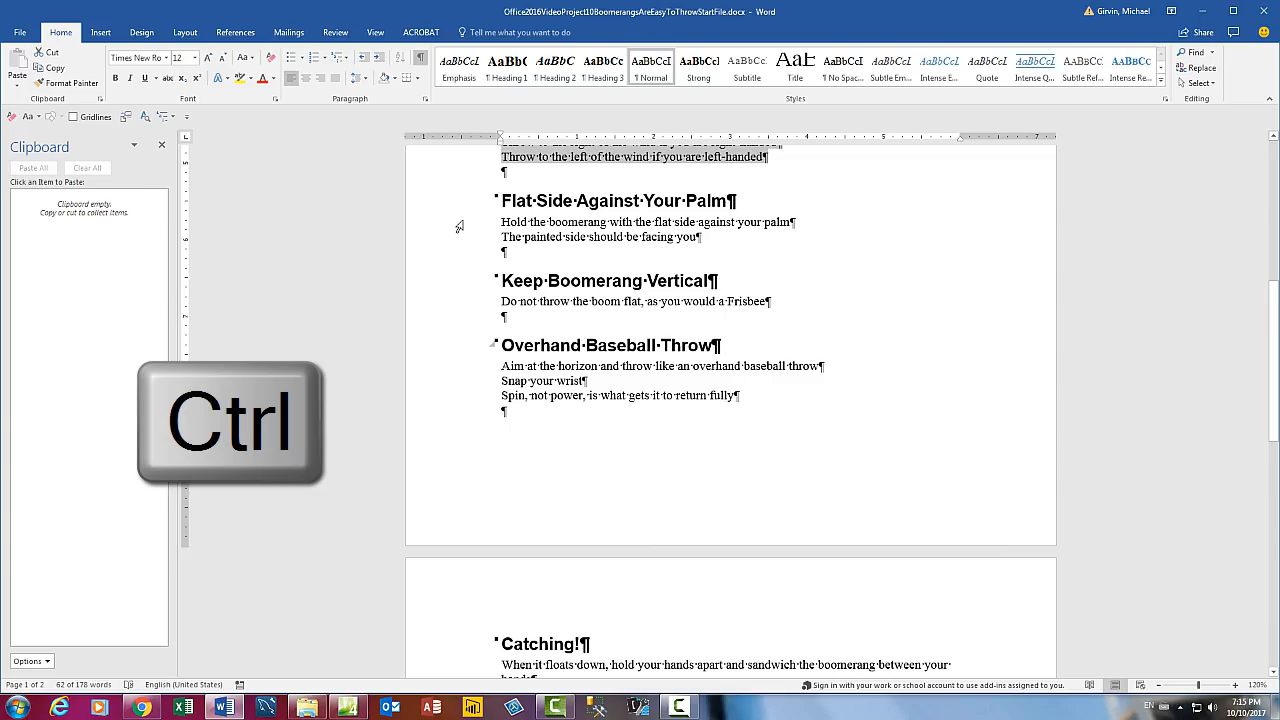
pyautogui.moveTo(458, 226); pyautogui.dragTo(460, 241)
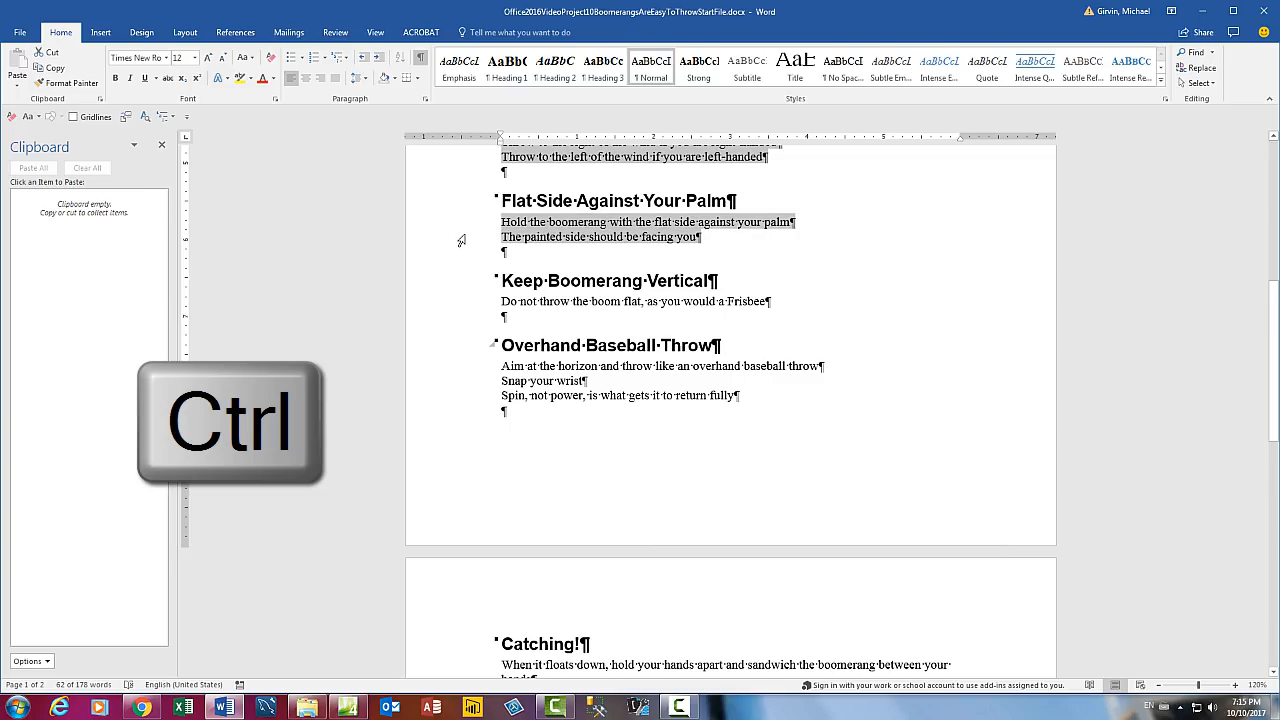
pyautogui.keyDown('ctrl'); pyautogui.click(455, 303); pyautogui.keyUp('ctrl')
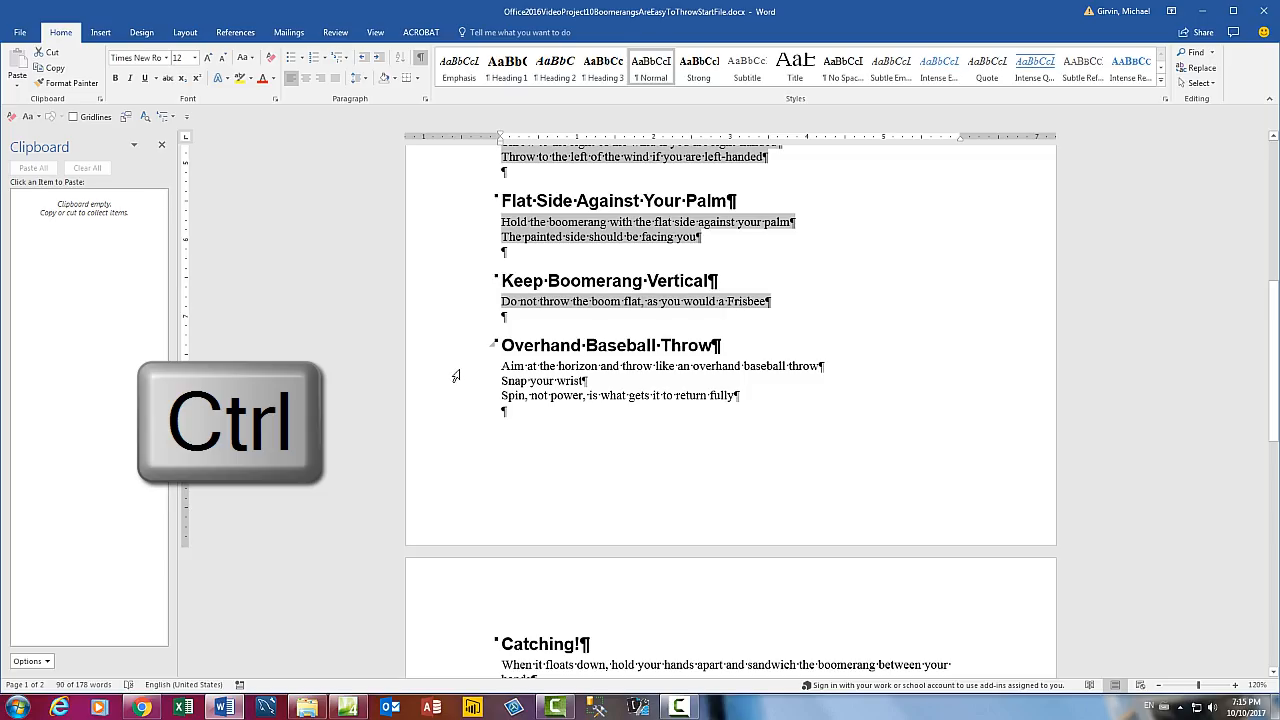
pyautogui.moveTo(450, 372); pyautogui.dragTo(454, 403)
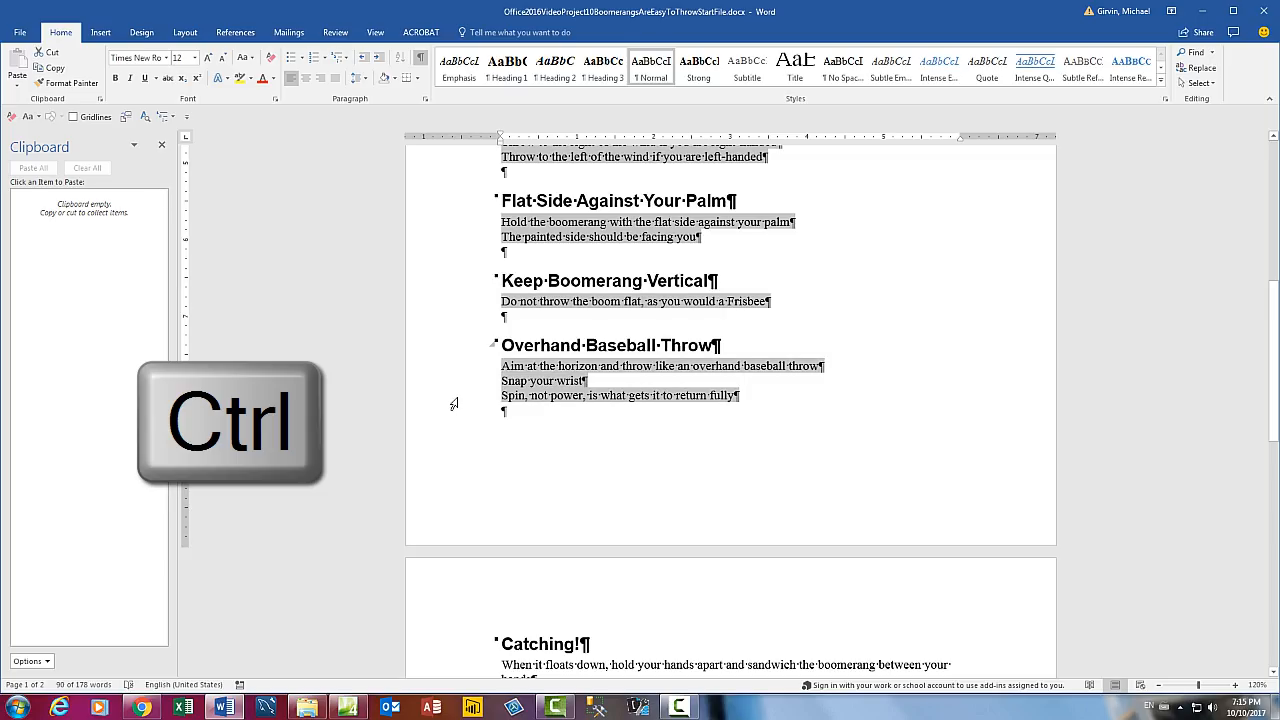
pyautogui.scroll(-3, 453, 403)
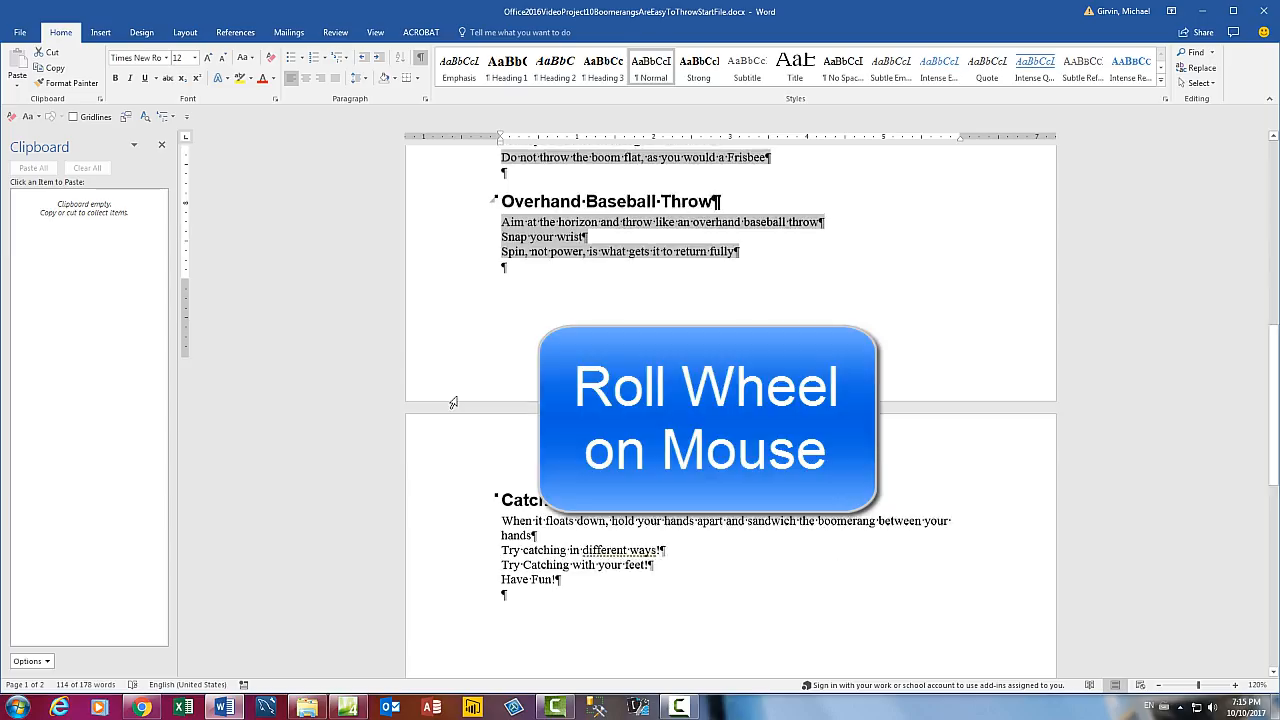
pyautogui.scroll(-3, 453, 403)
pyautogui.moveTo(456, 401); pyautogui.dragTo(466, 461)
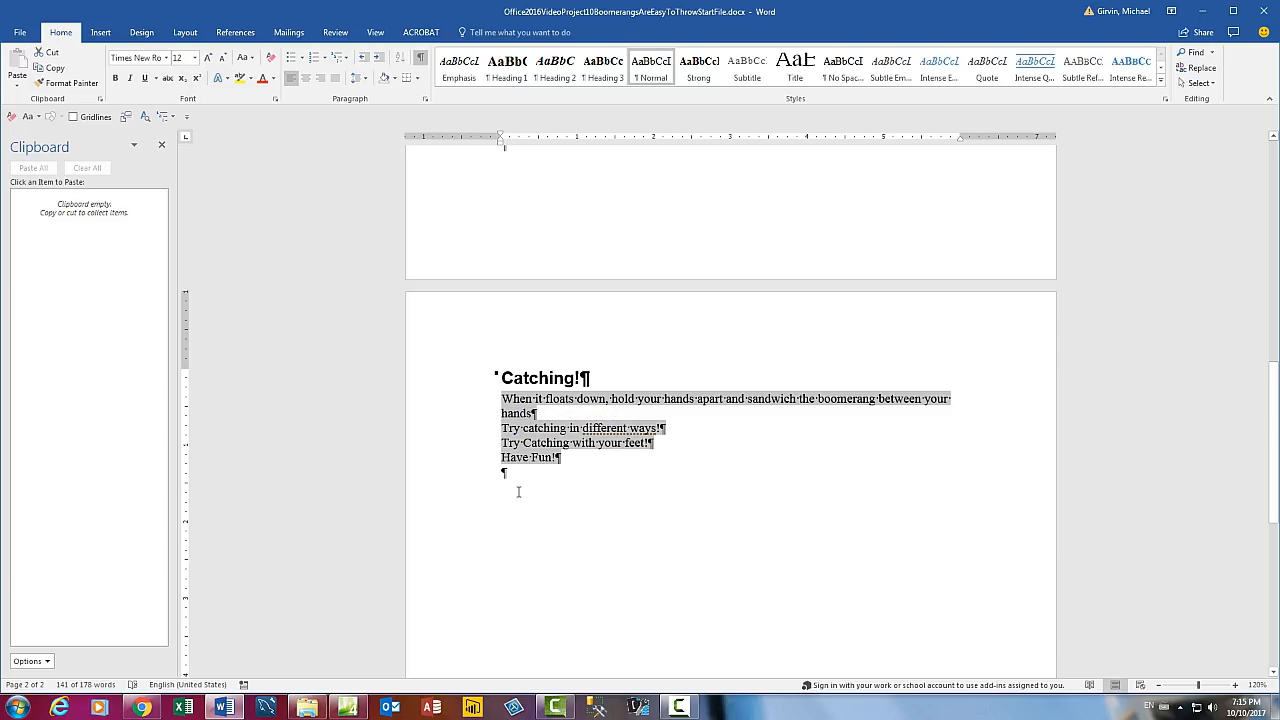
pyautogui.scroll(5, 521, 490)
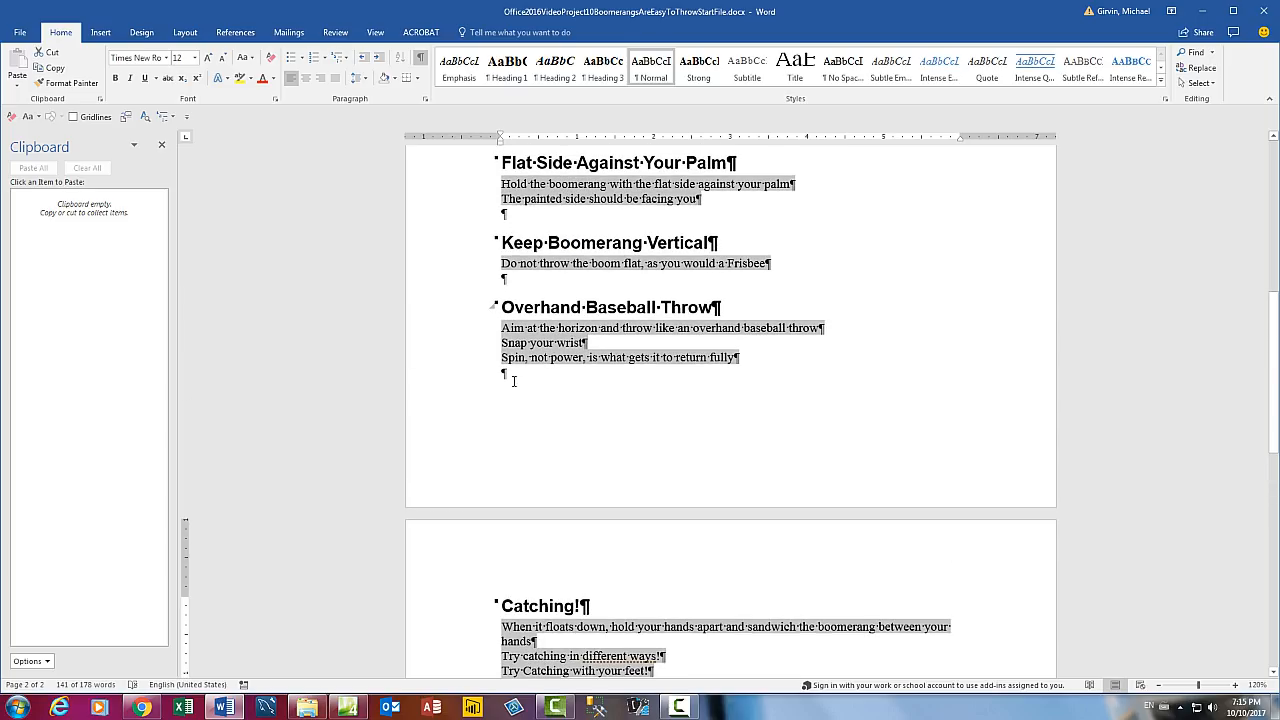
pyautogui.scroll(2, 517, 400)
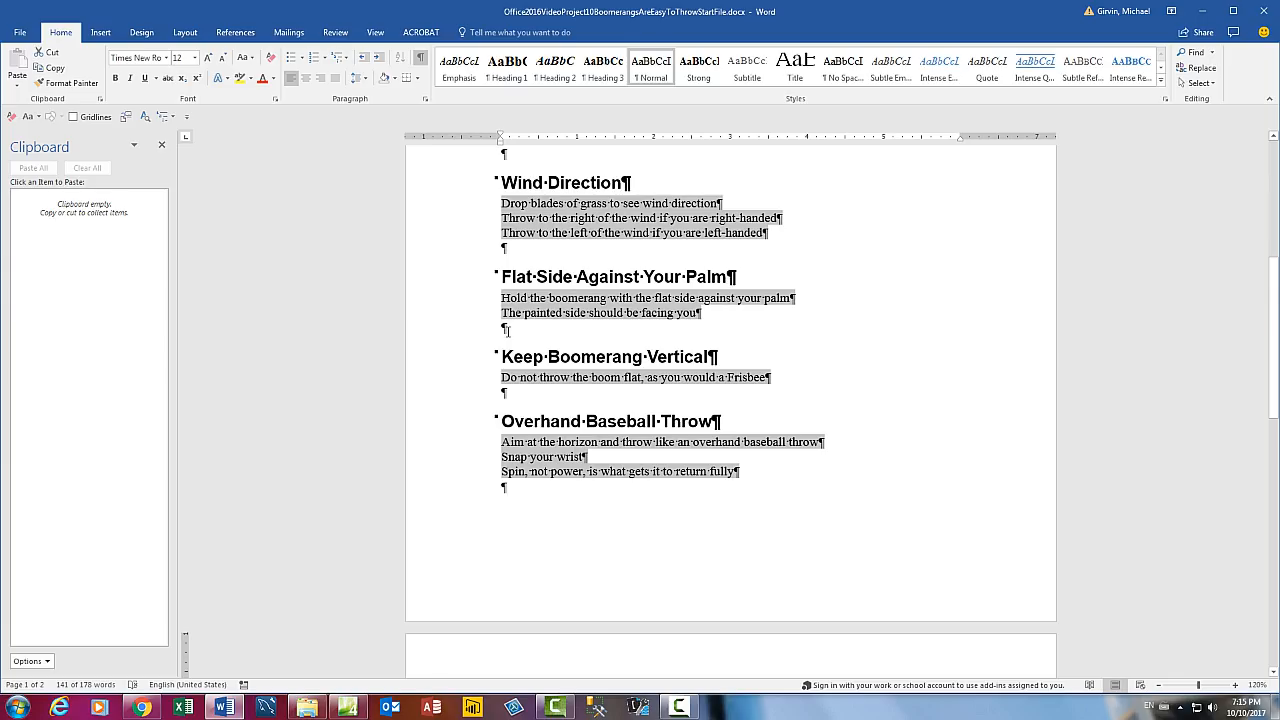
pyautogui.scroll(3, 510, 310)
pyautogui.click(555, 70)
pyautogui.scroll(-10, 639, 221)
pyautogui.scroll(10, 700, 363)
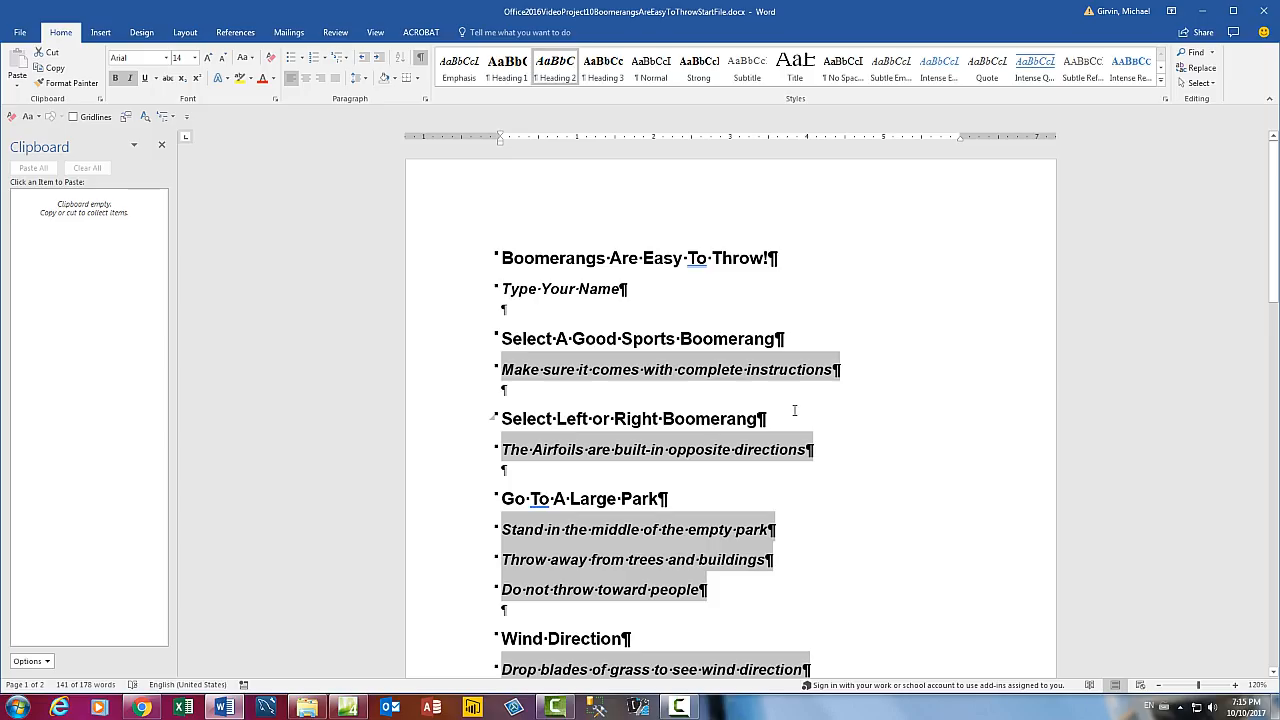
# - Save the document under the new name Office2016VideoProject10BoomerangsAreEasyToThrowWithStyle as a Word Document (*.docx)
pyautogui.press('F12')
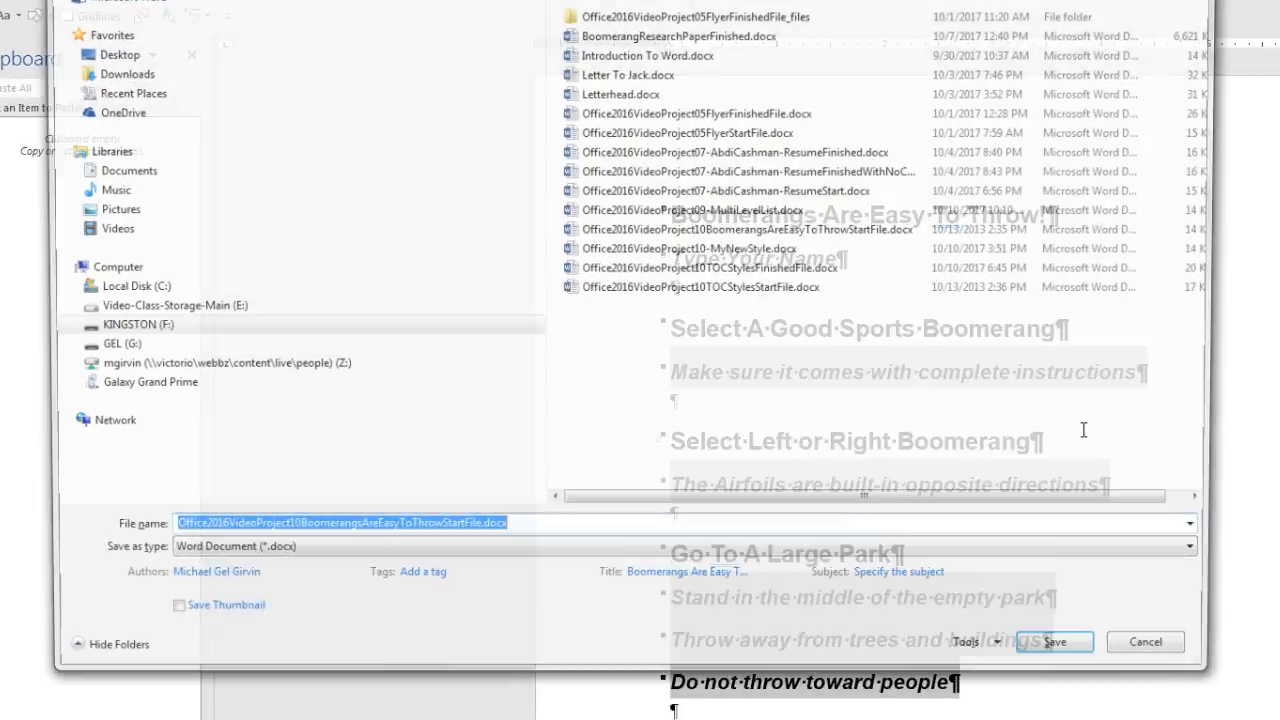
pyautogui.click(390, 586)
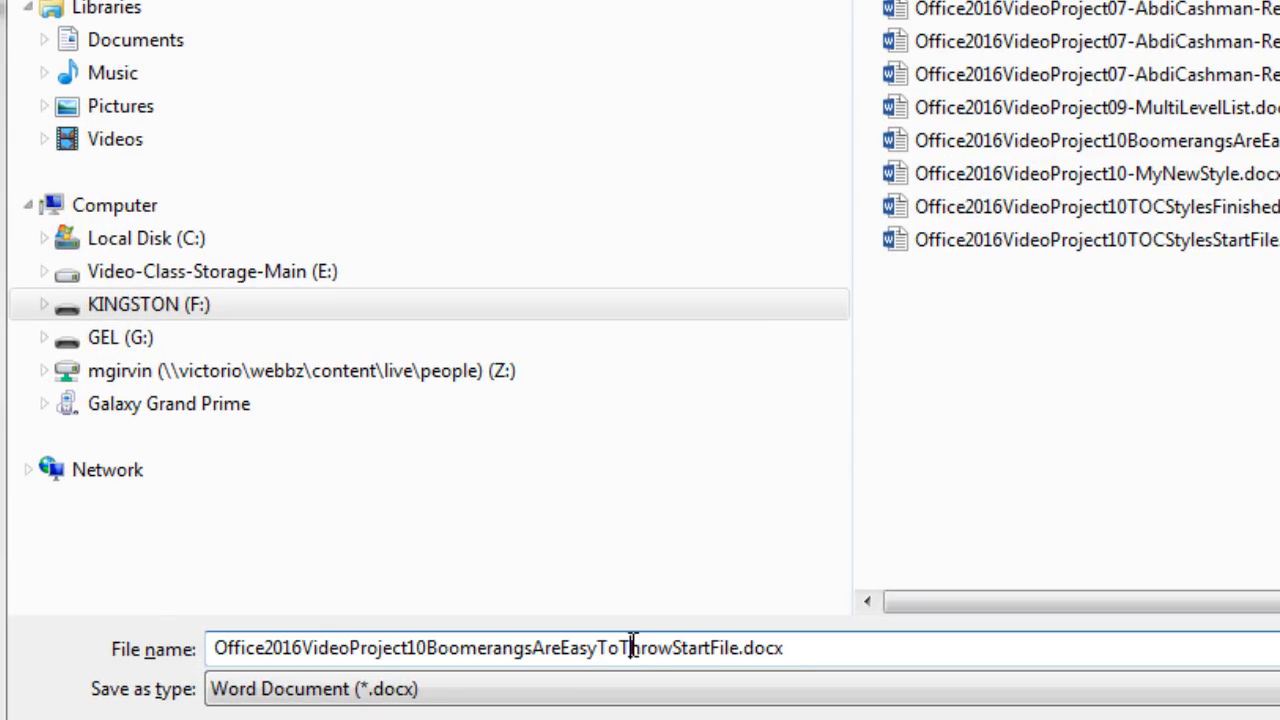
pyautogui.moveTo(672, 648); pyautogui.dragTo(1069, 688)
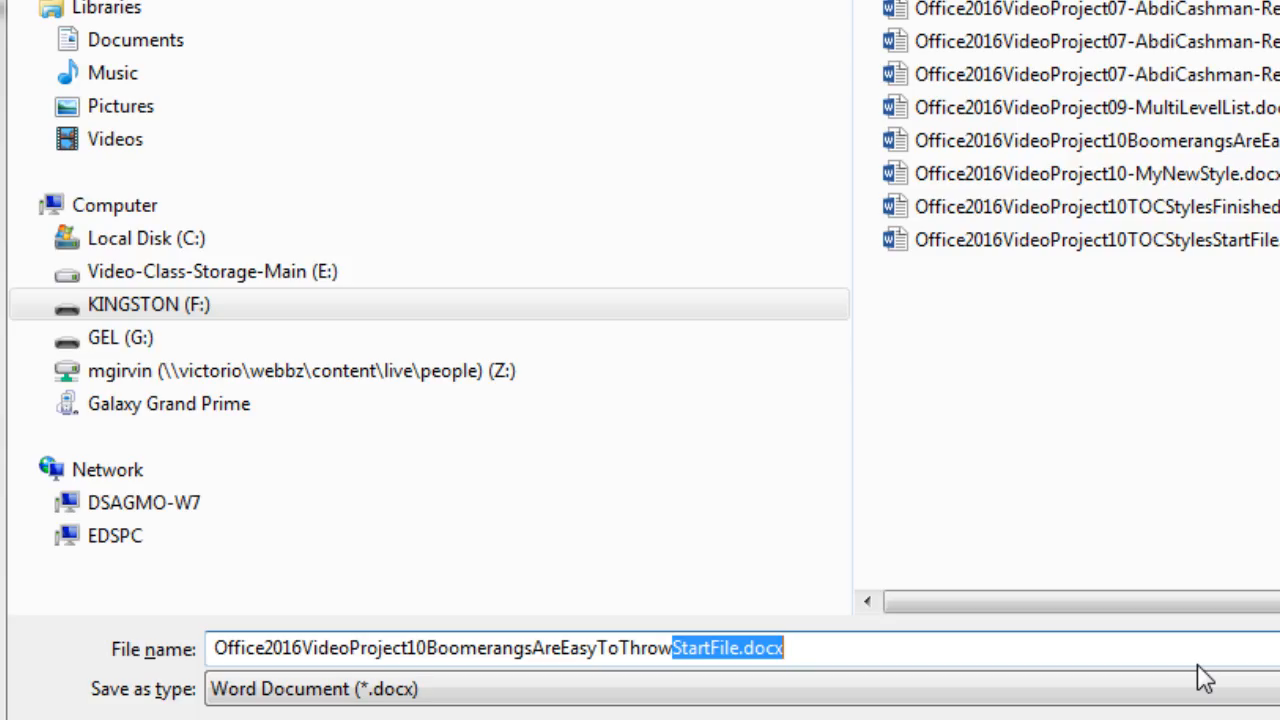
pyautogui.write('WithStyle')
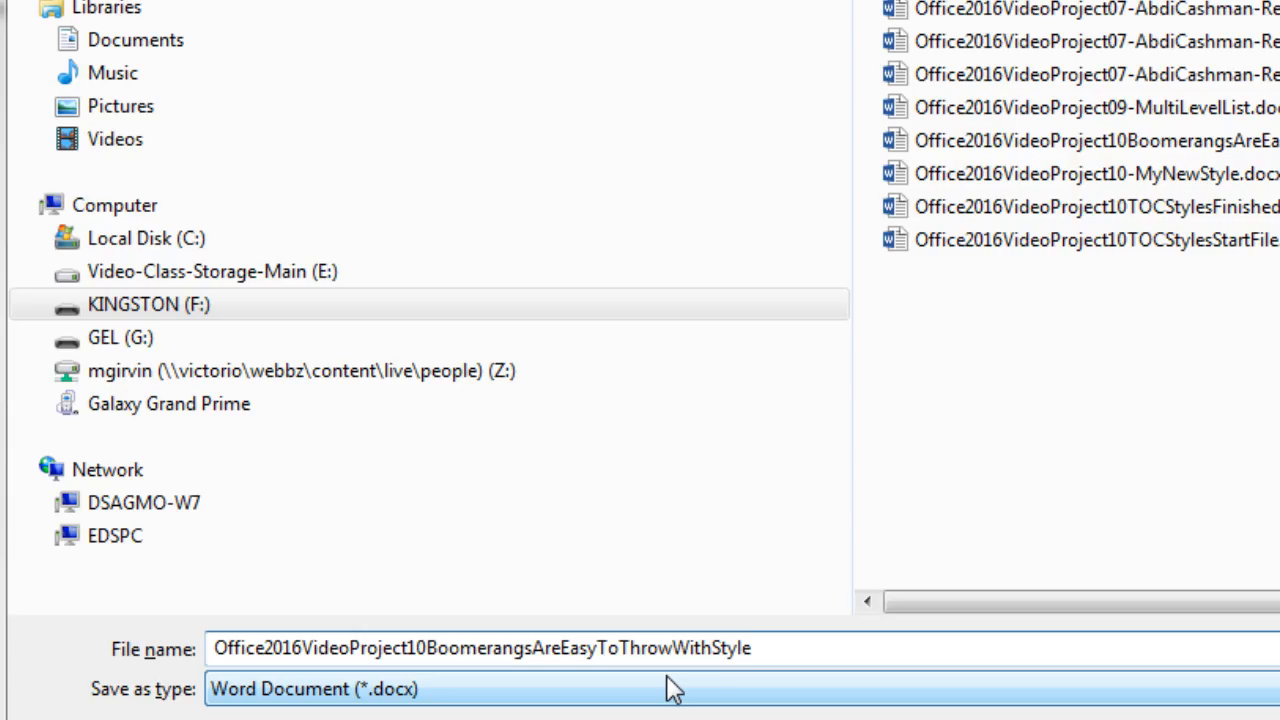
pyautogui.press('Return')
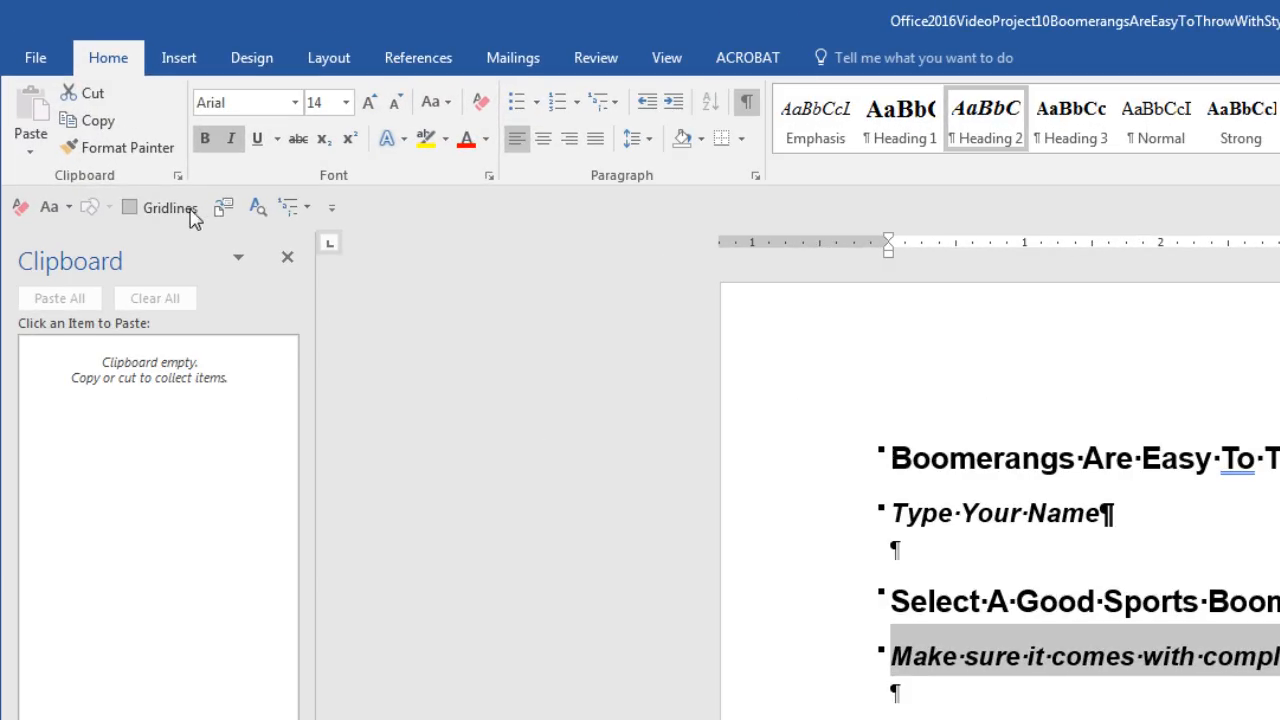
# - Show the Quick Access Toolbar above the ribbon, and move it back below the ribbon
pyautogui.rightClick(179, 199)
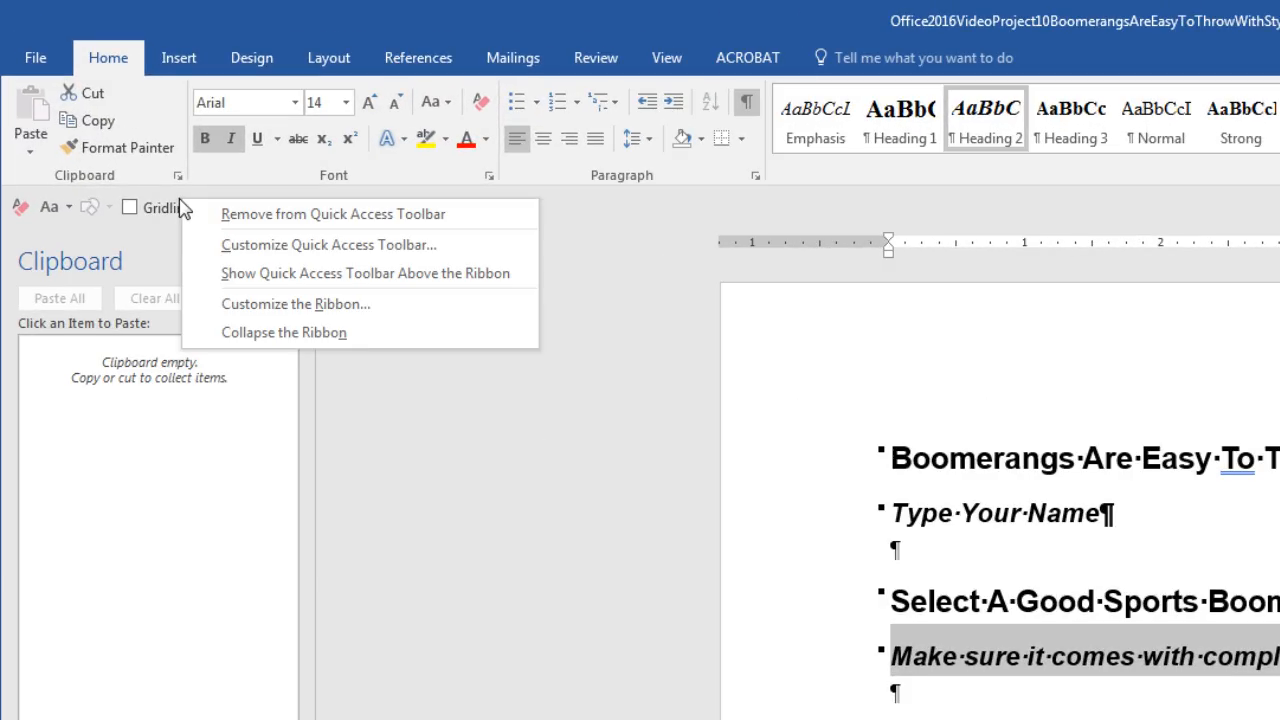
pyautogui.click(235, 273)
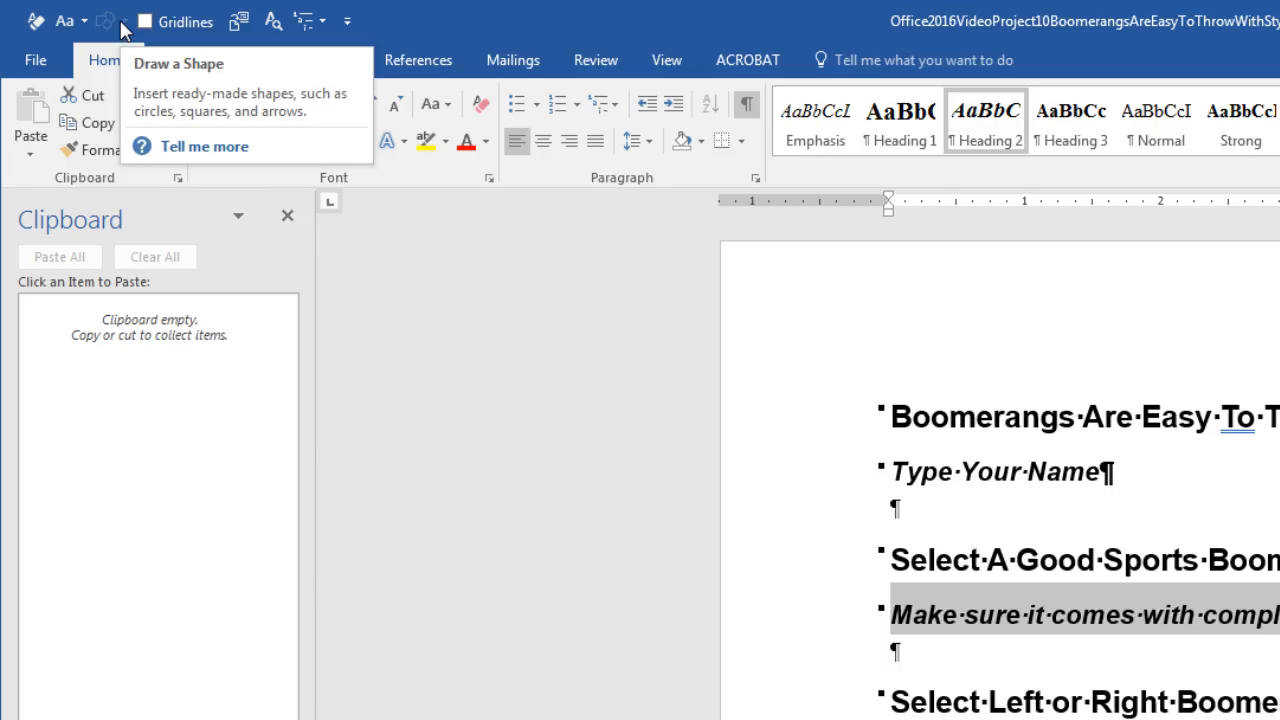
pyautogui.rightClick(124, 30)
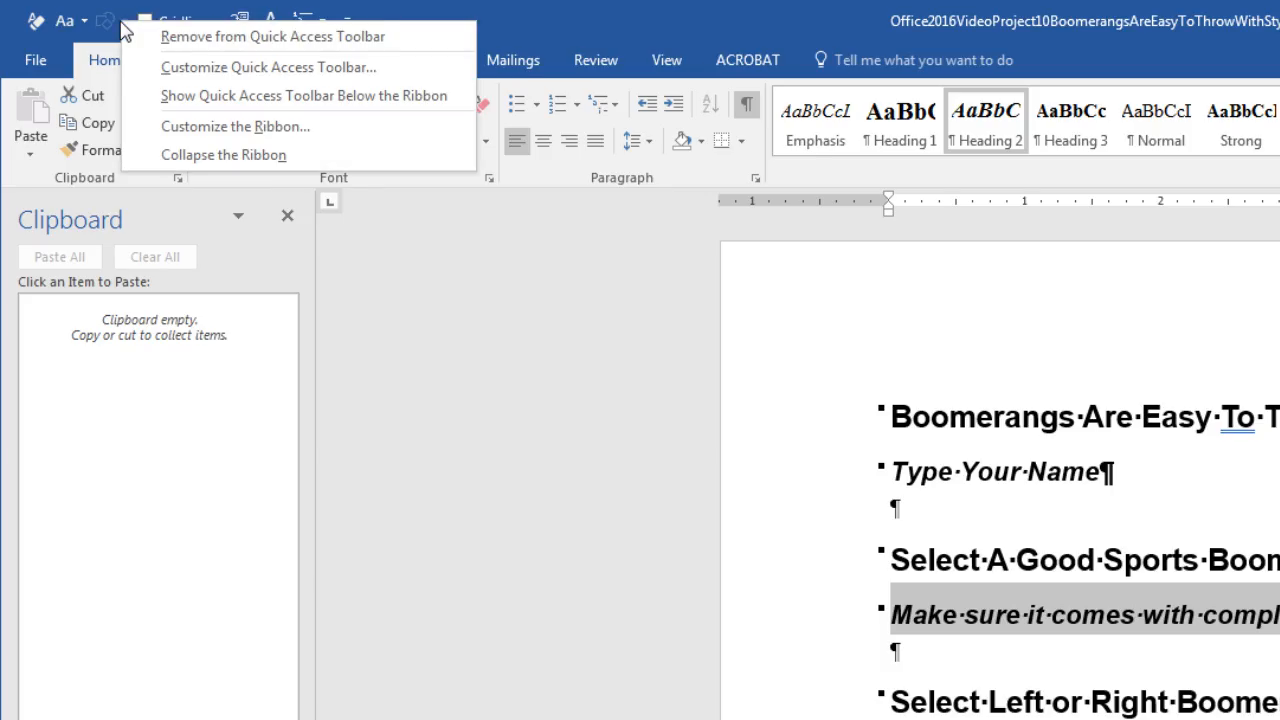
pyautogui.click(185, 108)
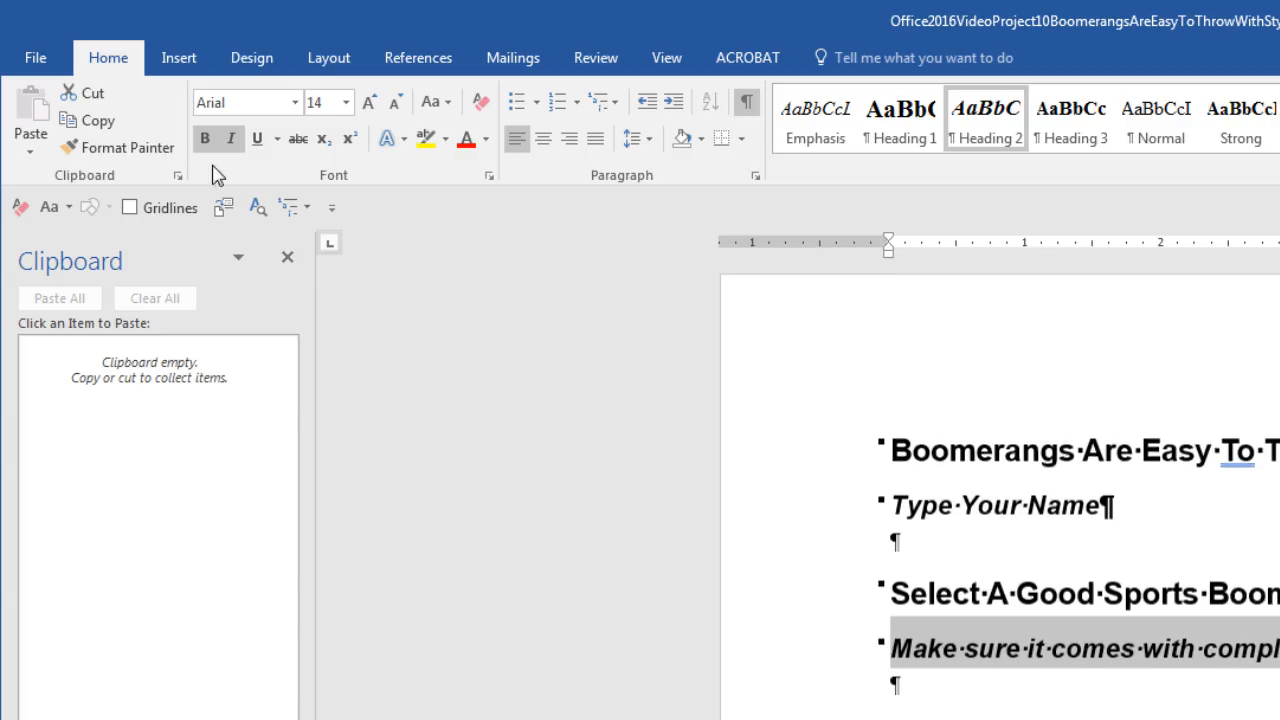
# - Look up the Send to Microsoft PowerPoint command under All Commands in the Quick Access Toolbar customization options, and close the options
pyautogui.rightClick(175, 212)
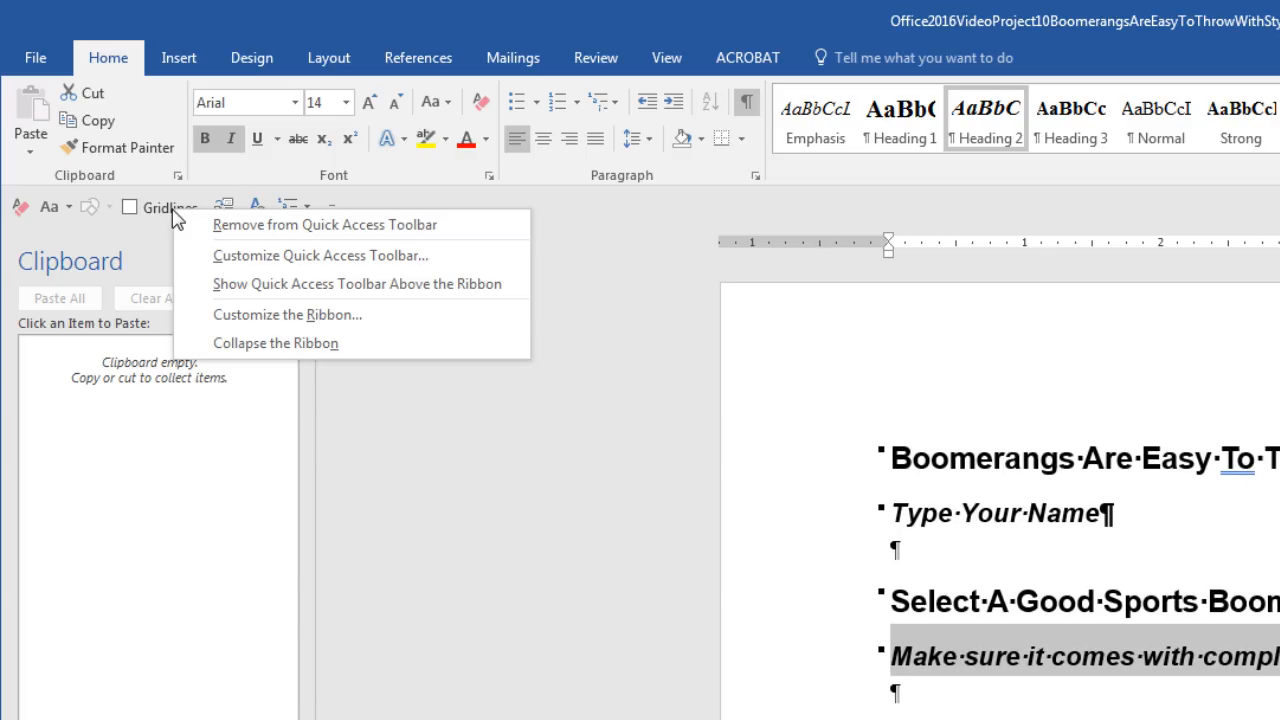
pyautogui.click(240, 257)
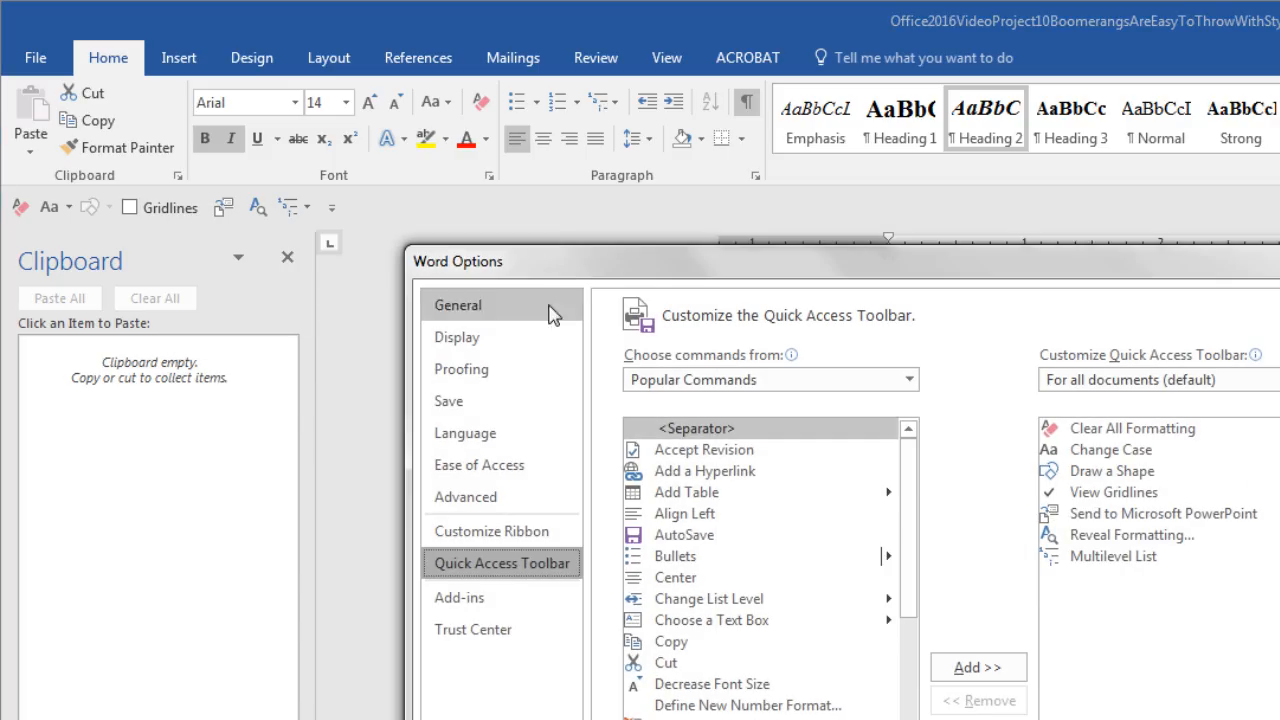
pyautogui.click(687, 383)
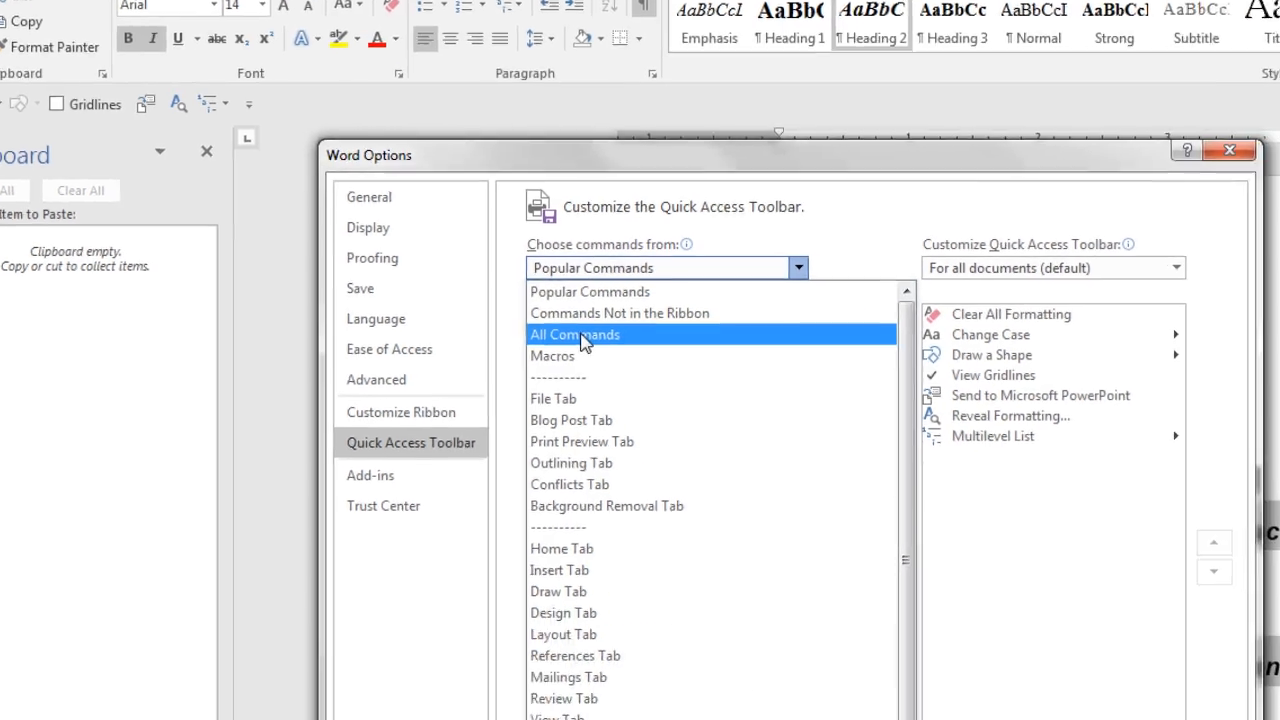
pyautogui.click(682, 451)
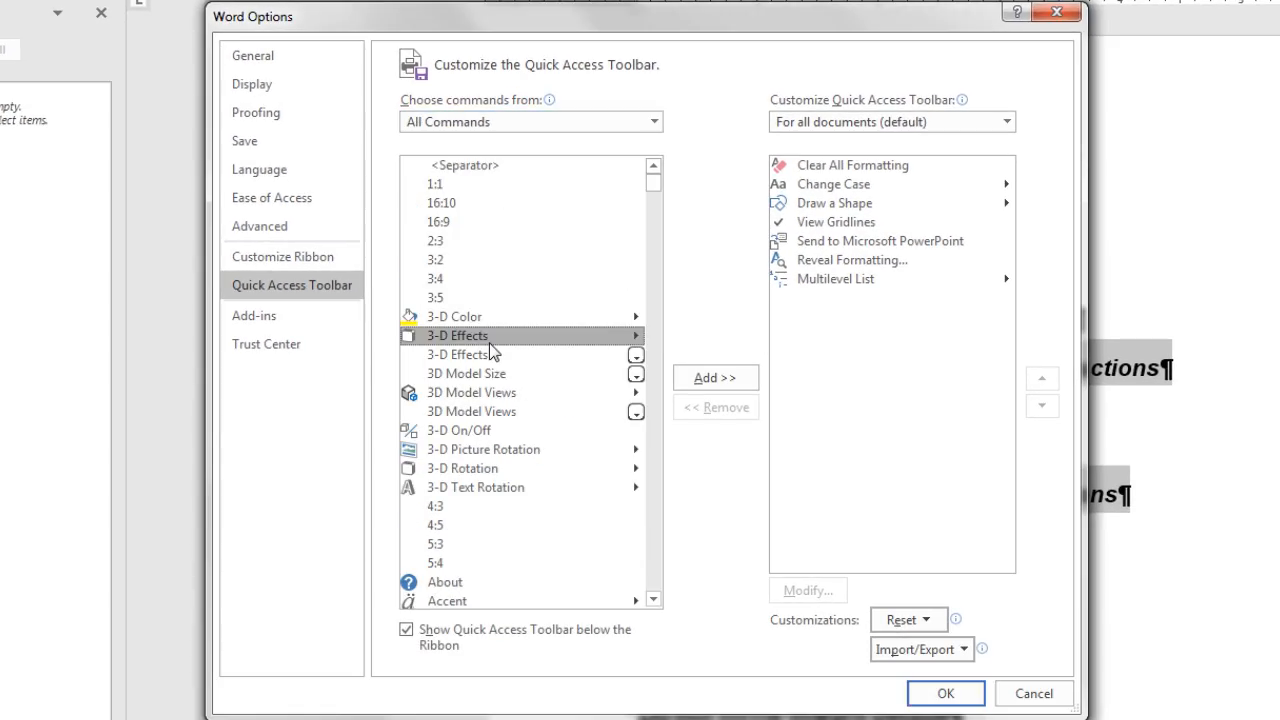
pyautogui.press('s')
pyautogui.scroll(-15, 500, 352)
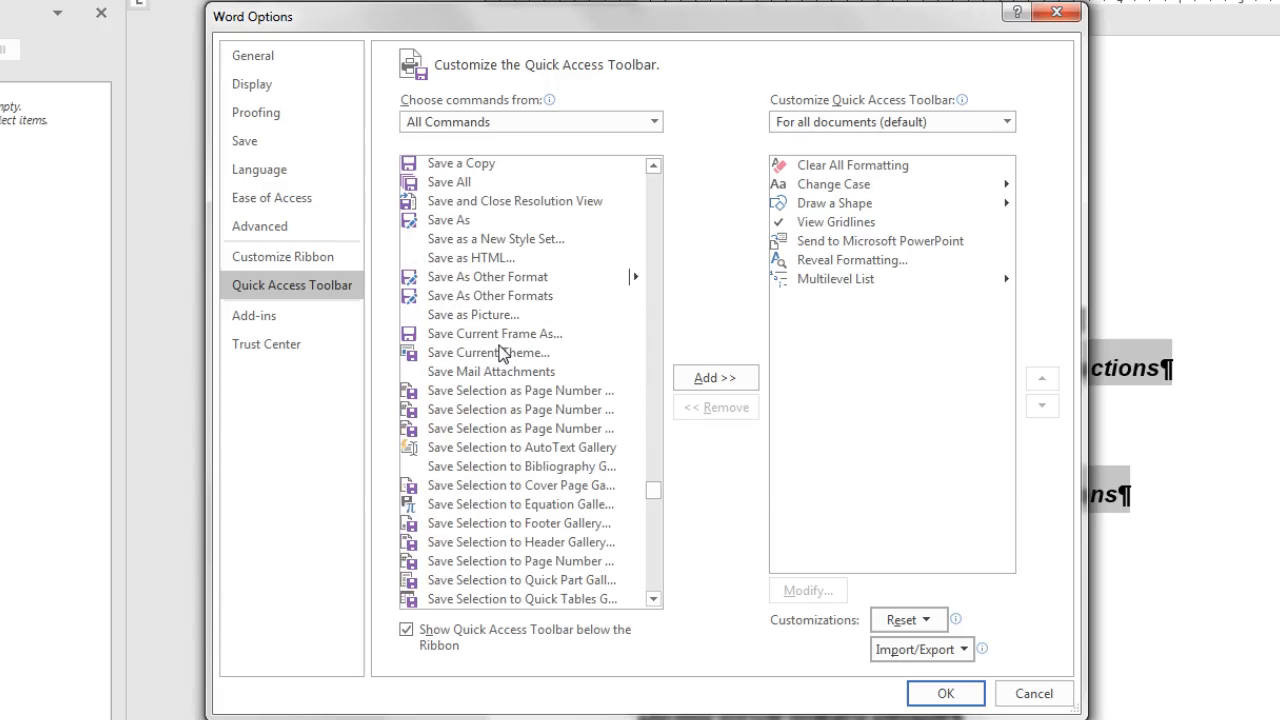
pyautogui.scroll(-10, 500, 352)
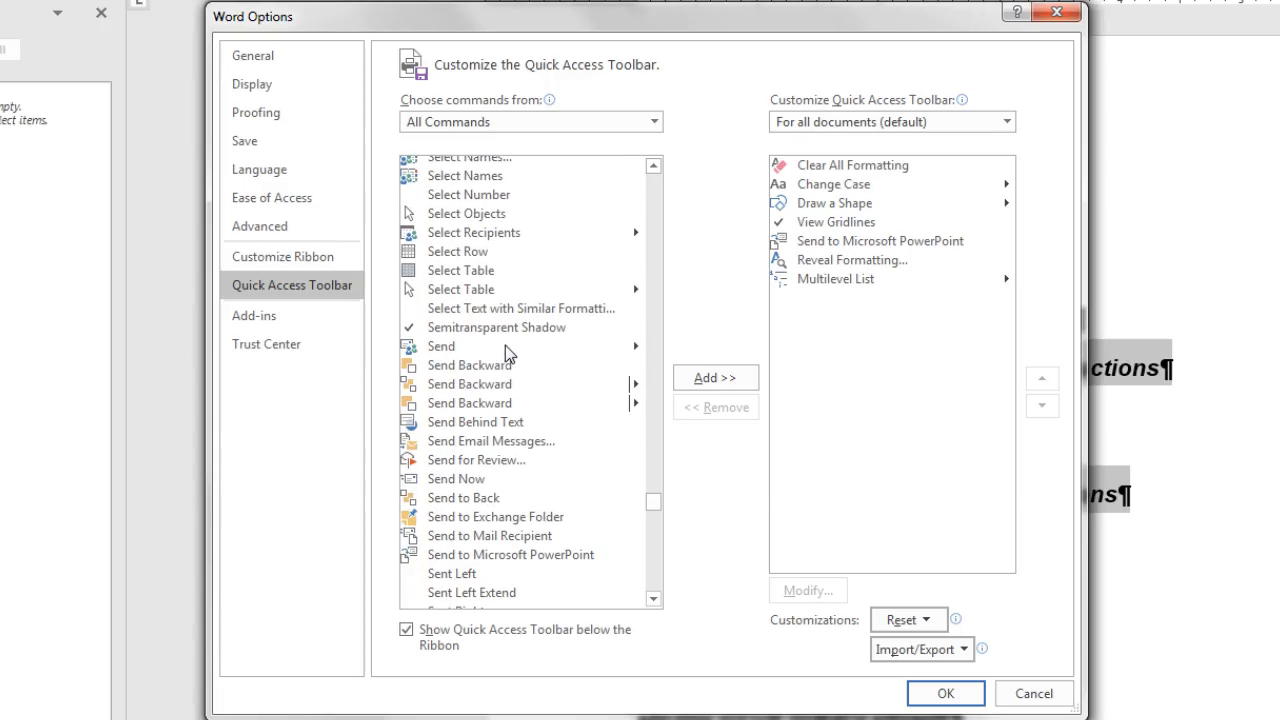
pyautogui.click(472, 556)
pyautogui.scroll(-3, 478, 543)
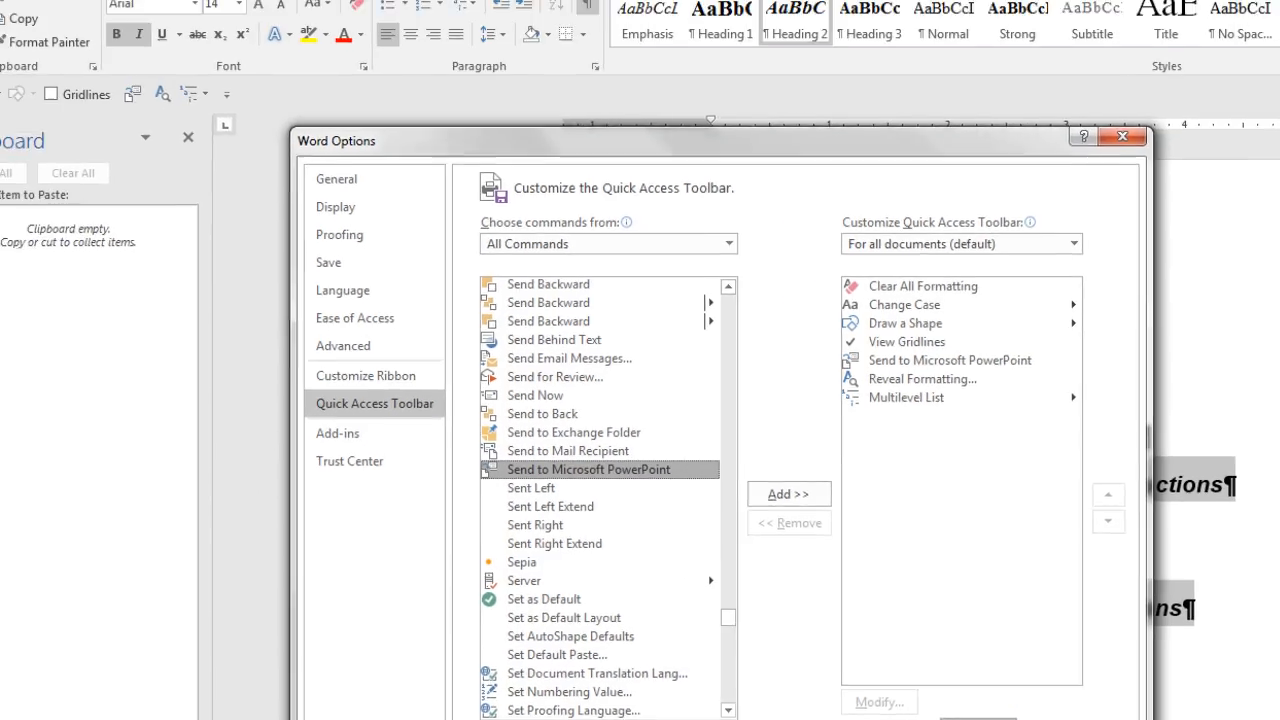
pyautogui.click(935, 692)
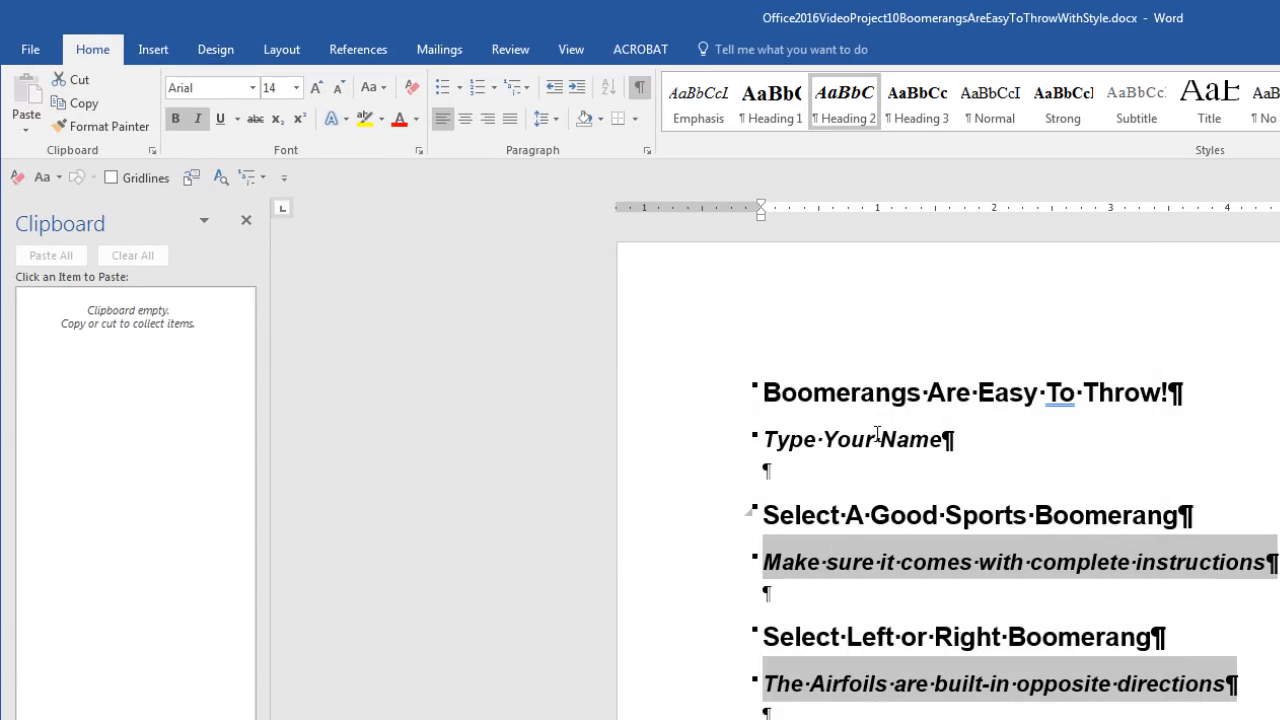
# - Send the boomerang document to Microsoft PowerPoint from its beginning, and enable editing of the resulting presentation
pyautogui.click(764, 393)
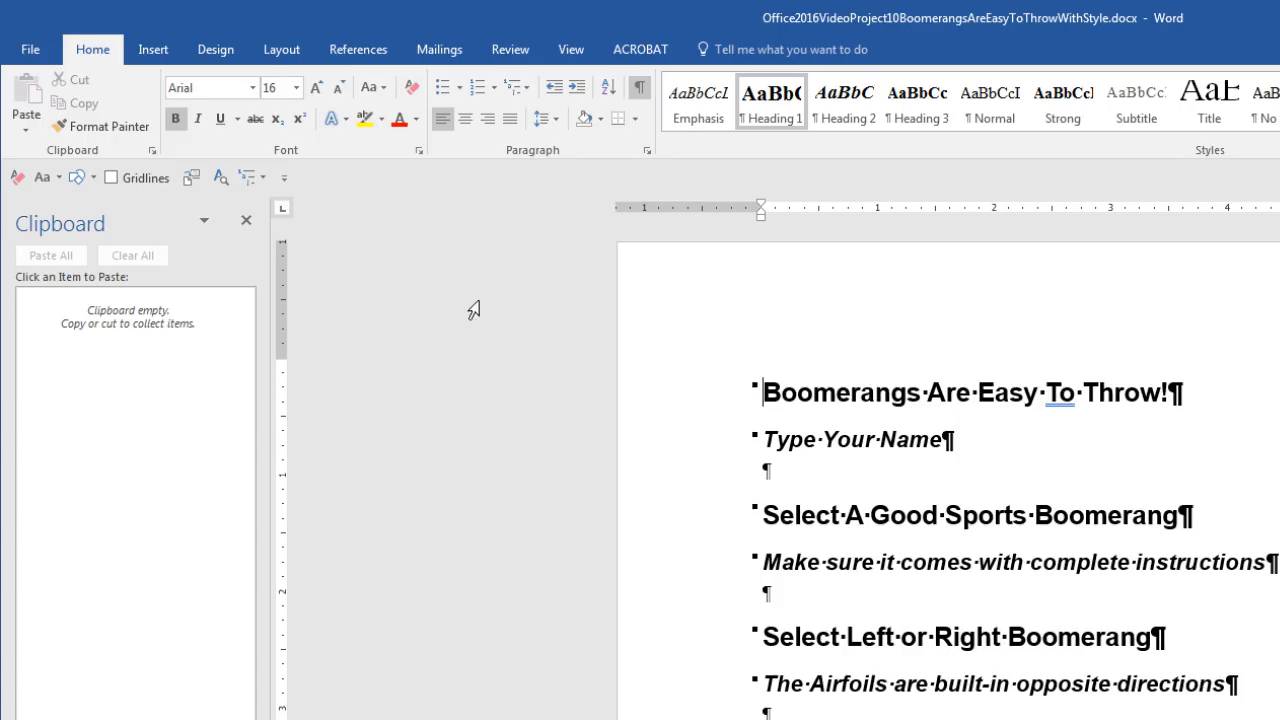
pyautogui.click(193, 178)
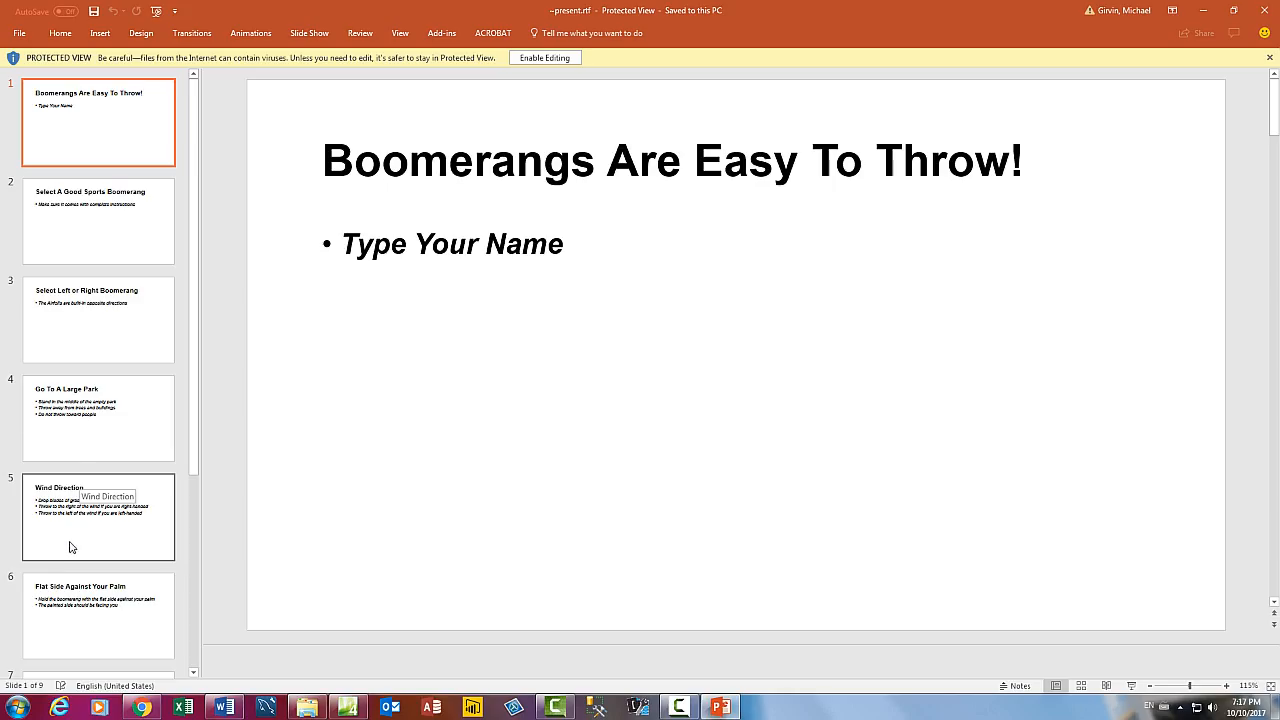
pyautogui.click(544, 57)
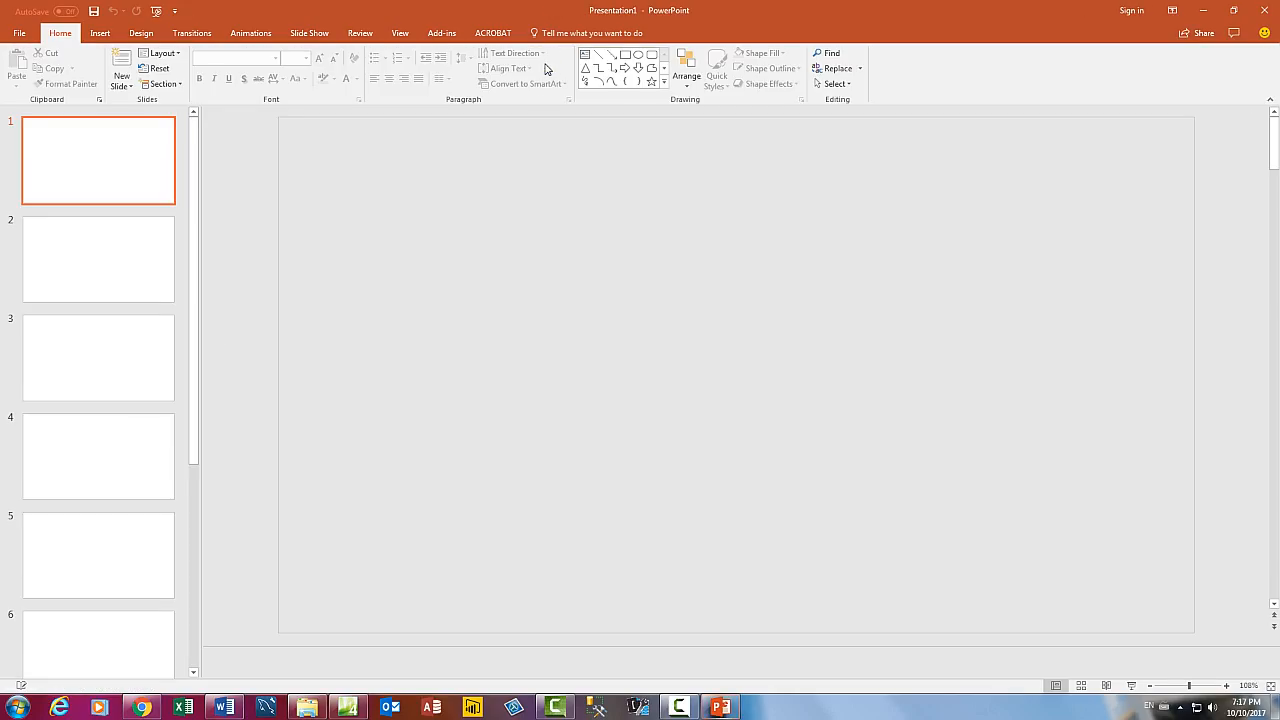
# - Save the presentation as Boomerangs Are Easy To Throw!.pptx in F:, Highline, 01 Fall 2017, 1 Busn 216, 01 Video Files, 03 PowerPoint
pyautogui.press('F12')
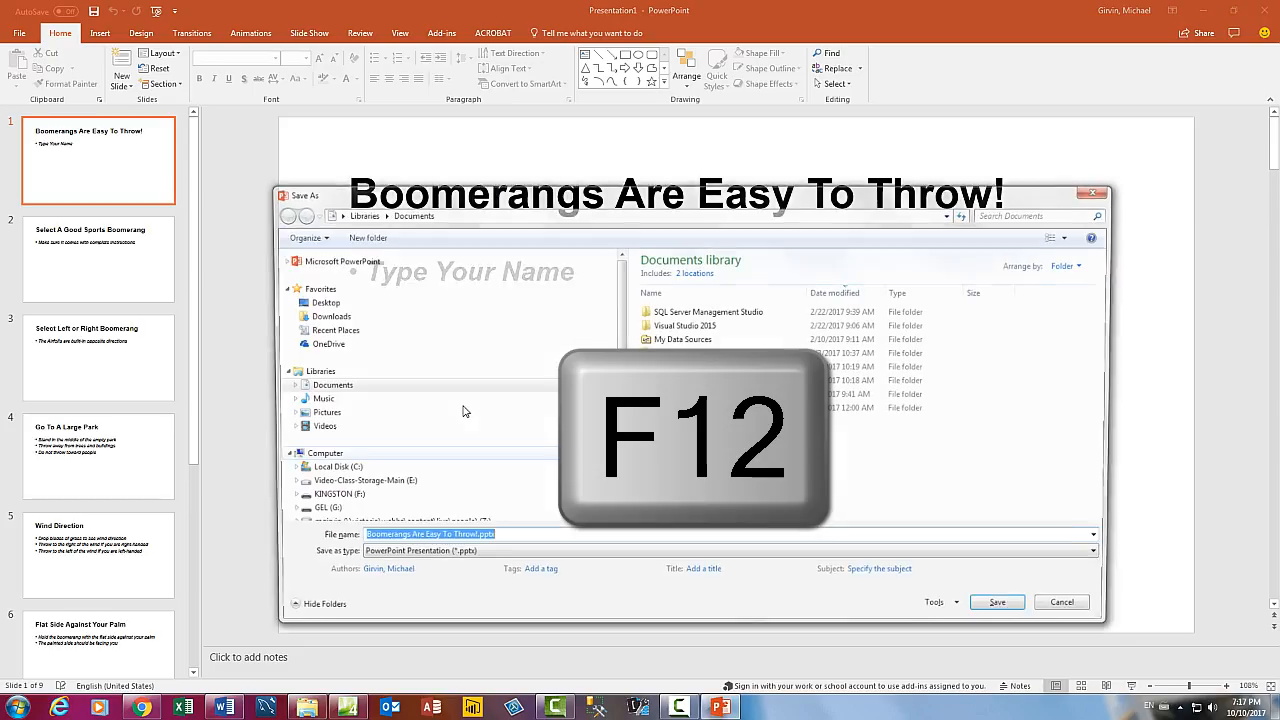
pyautogui.moveTo(612, 197); pyautogui.dragTo(630, 138)
pyautogui.moveTo(955, 570); pyautogui.dragTo(955, 683)
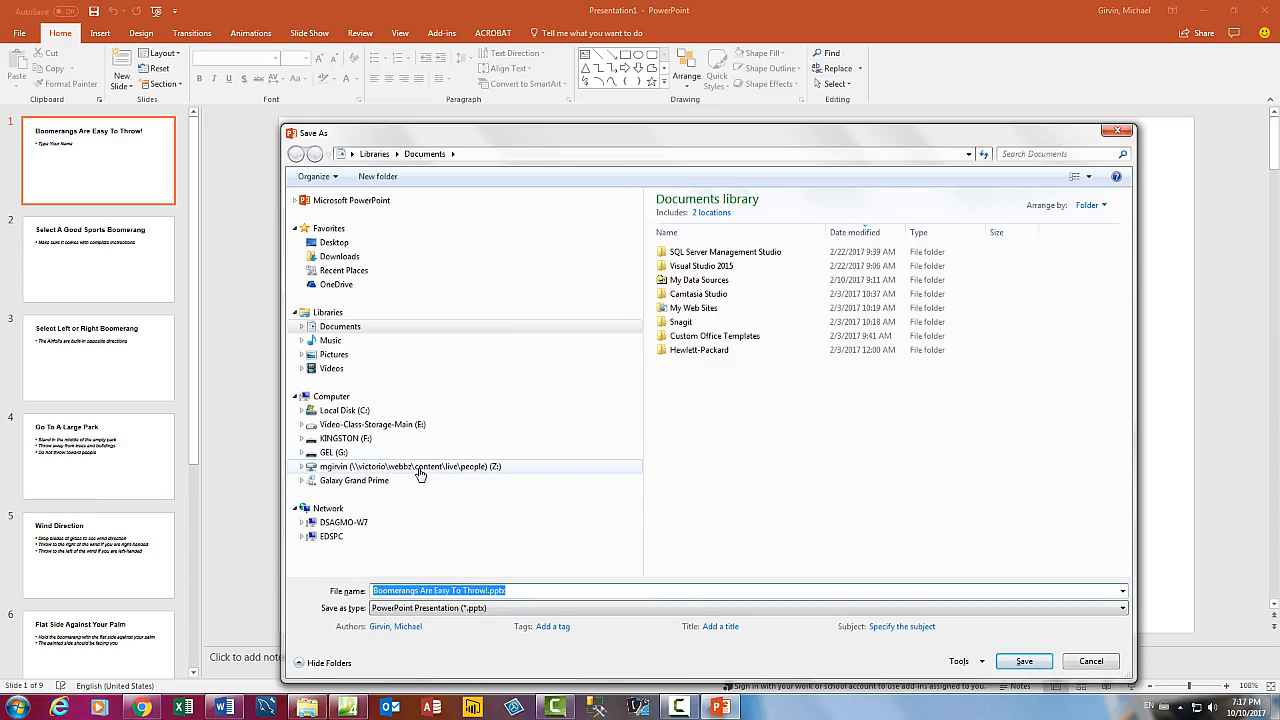
pyautogui.click(305, 441)
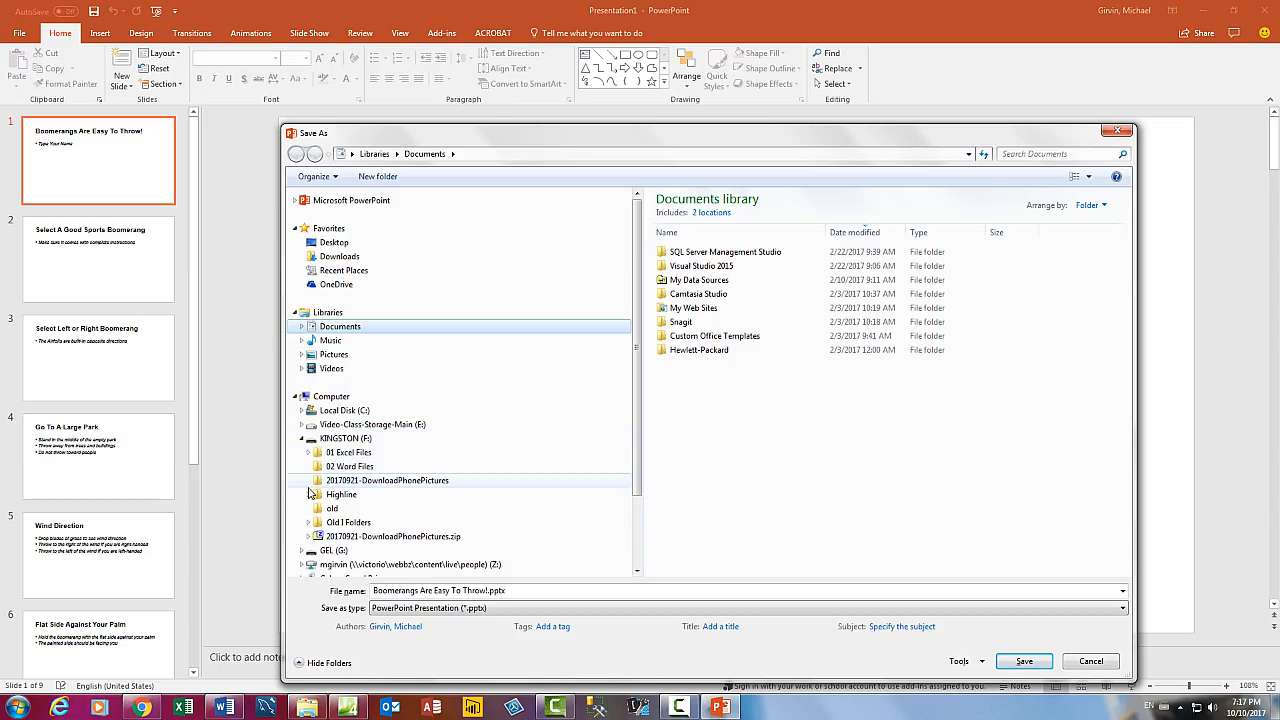
pyautogui.click(309, 496)
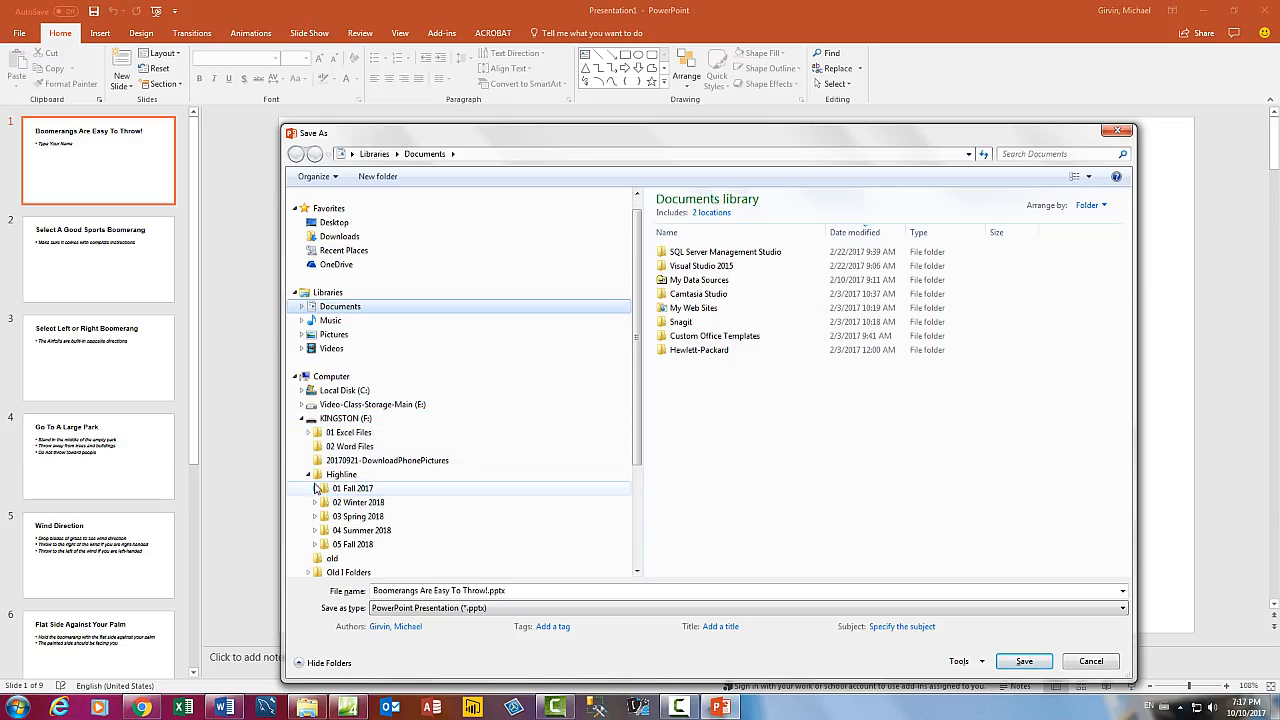
pyautogui.click(315, 488)
pyautogui.click(322, 503)
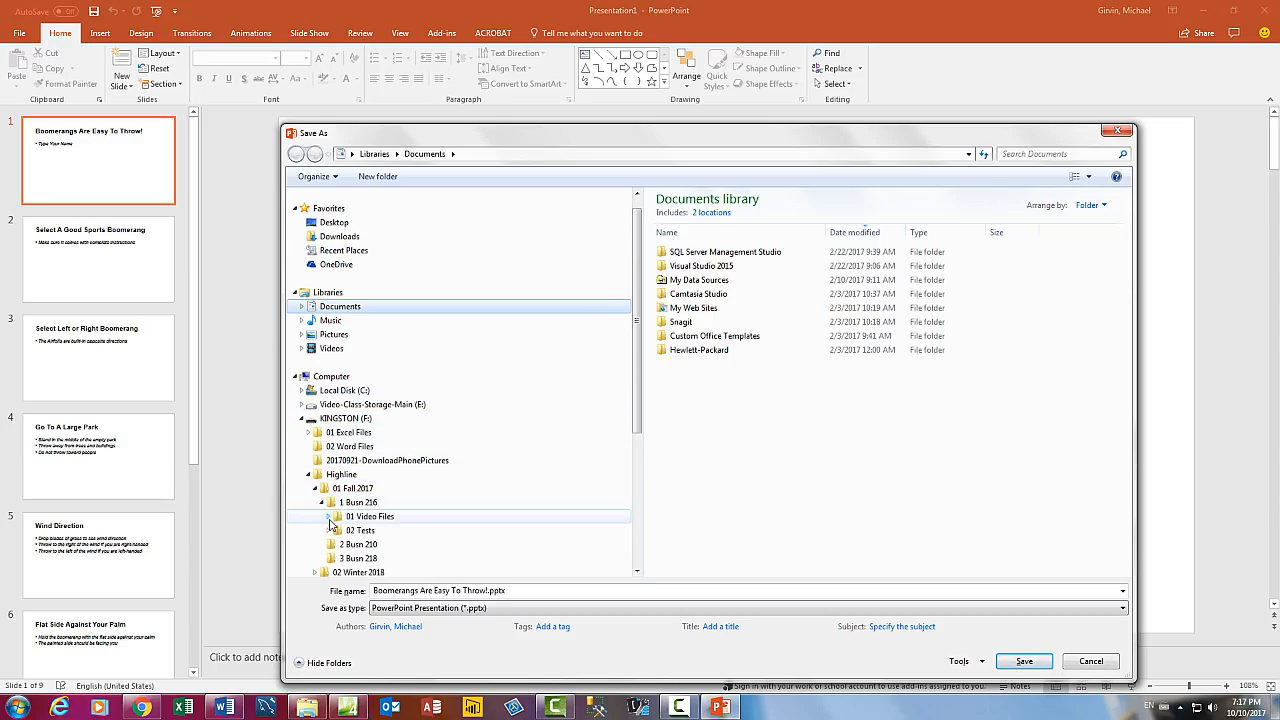
pyautogui.click(328, 516)
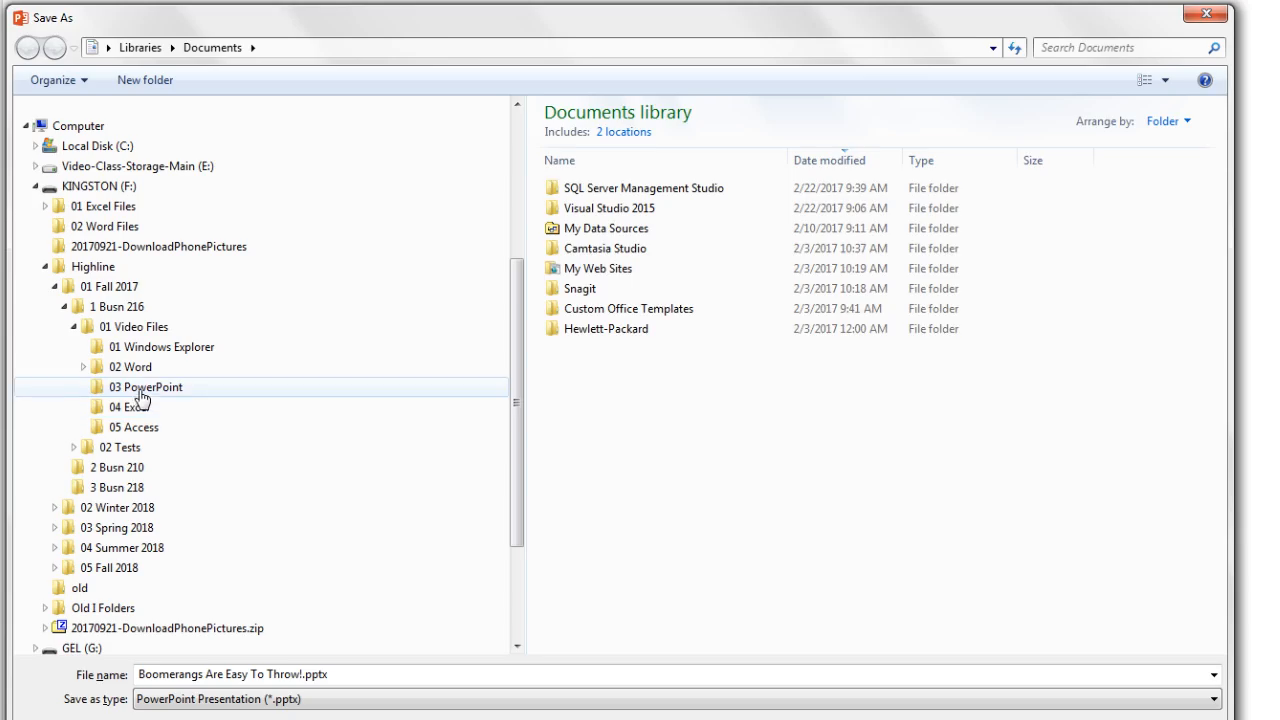
pyautogui.click(362, 393)
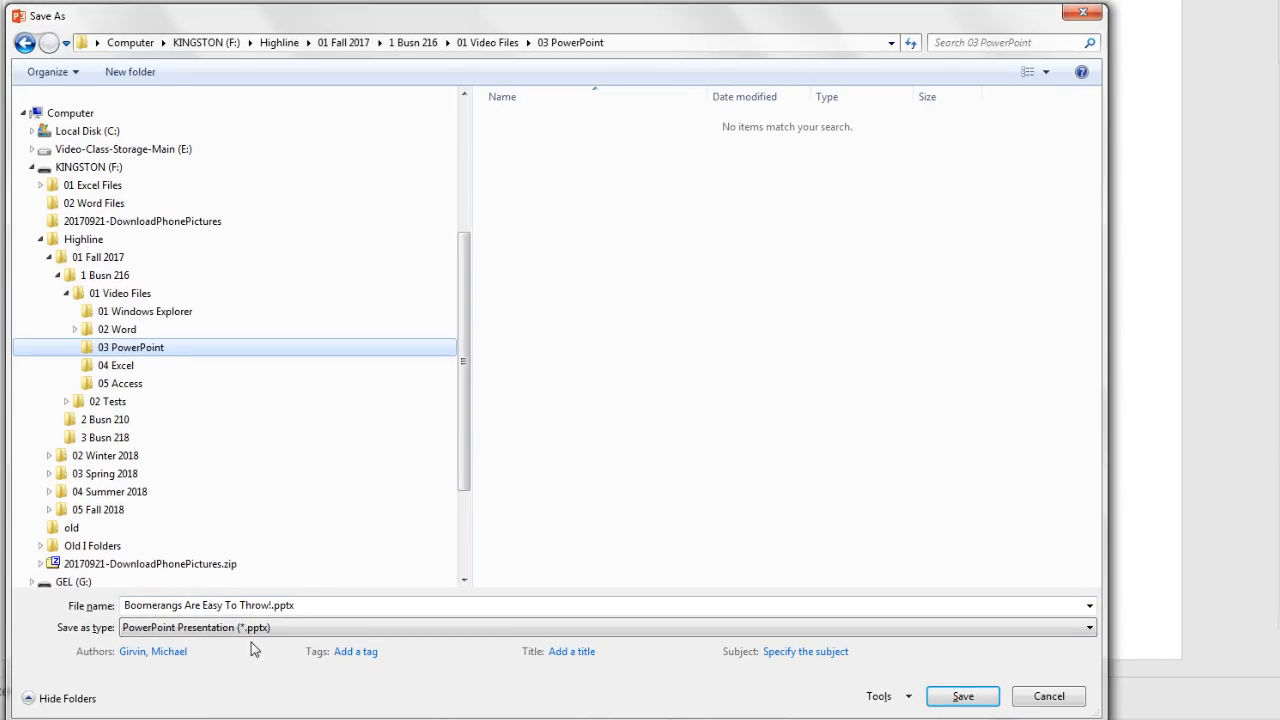
pyautogui.click(963, 699)
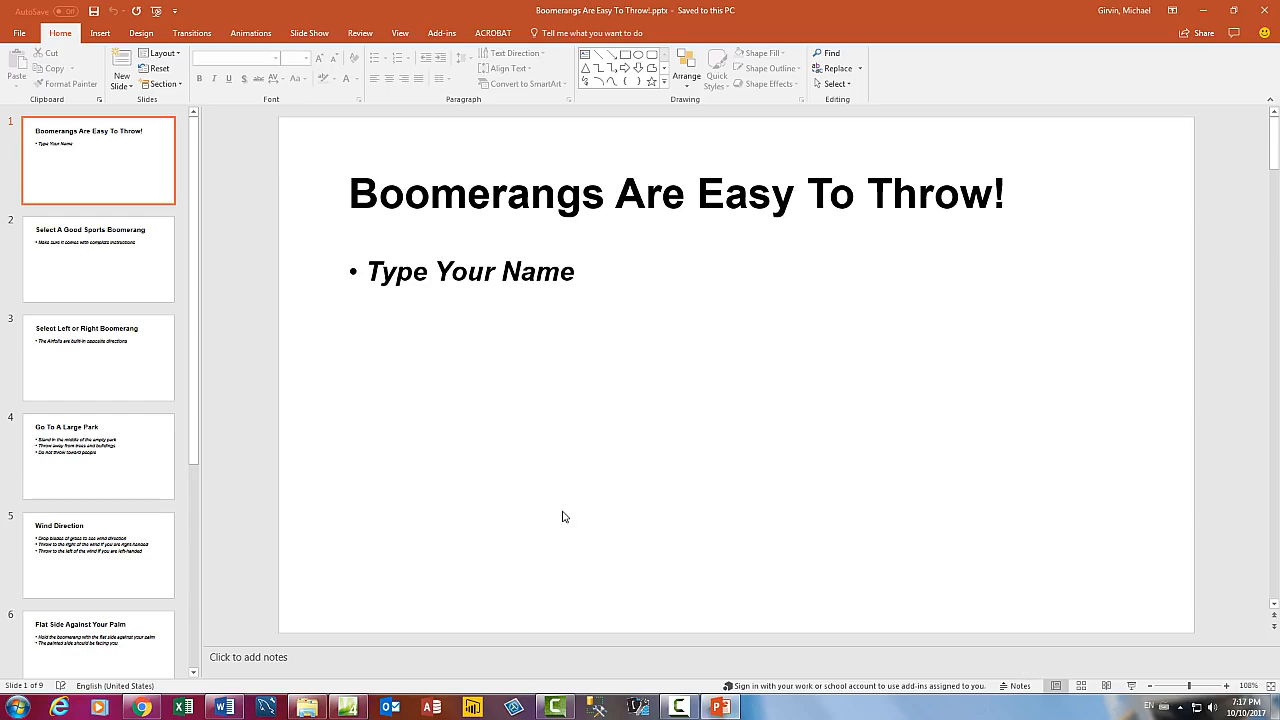